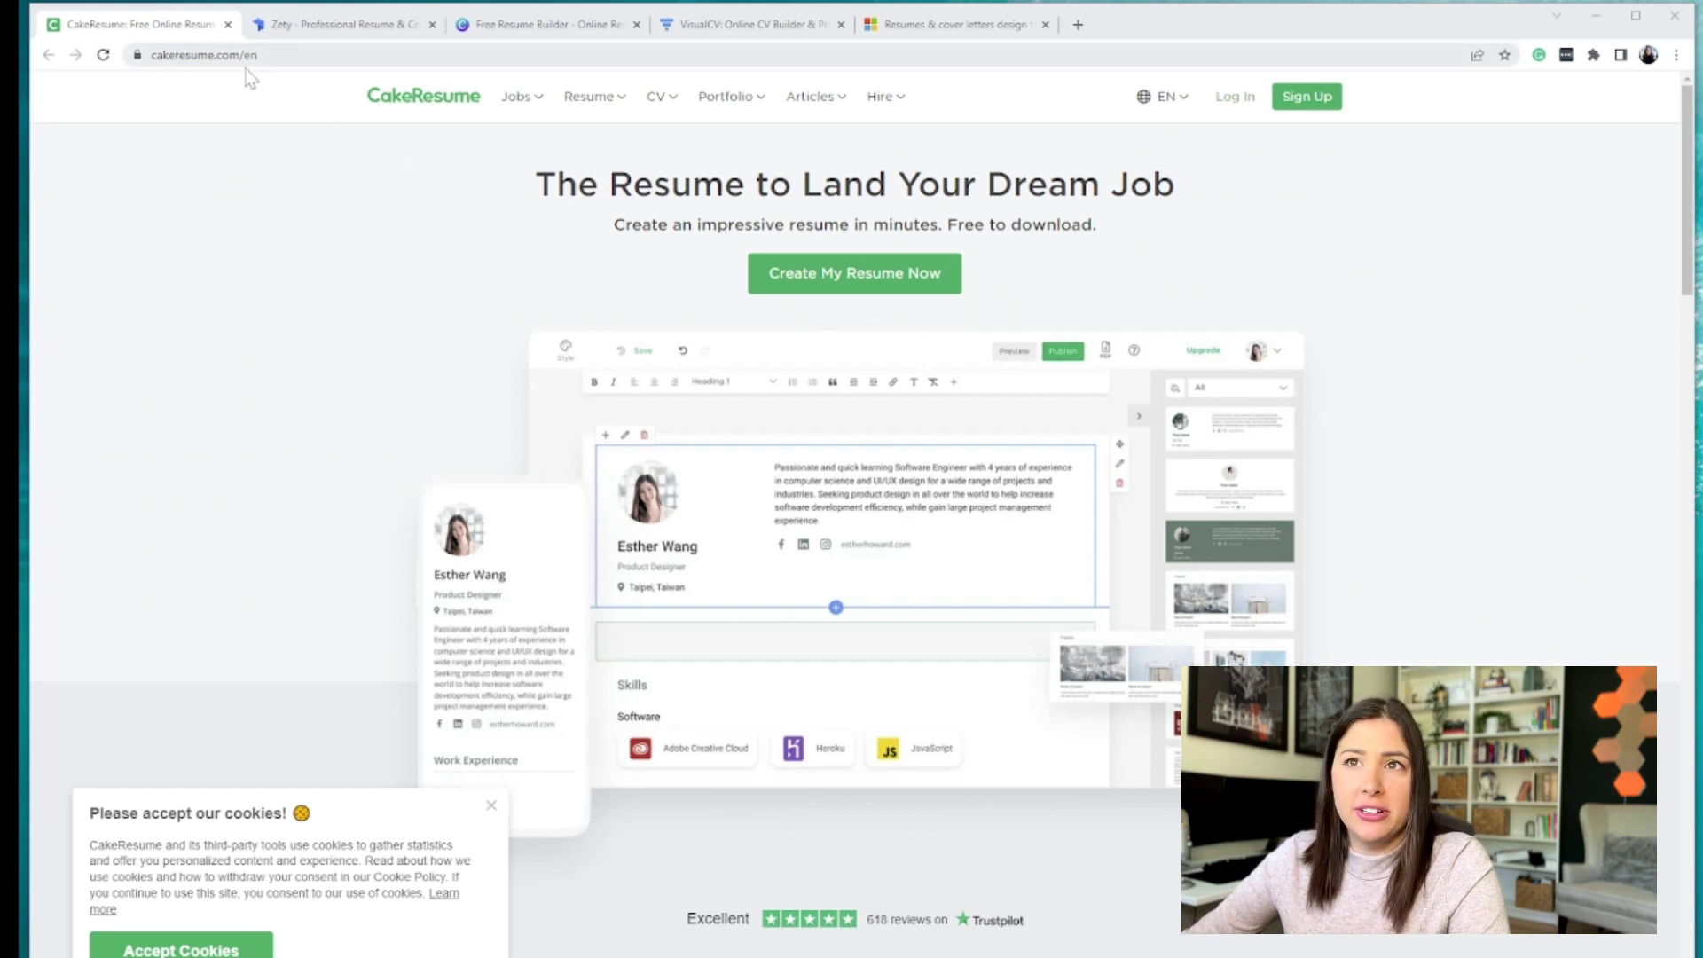
# - Check the language menu, dismiss CakeResume's cookie notice, and open the Create My Resume sign-up form
pyautogui.click(1162, 96)
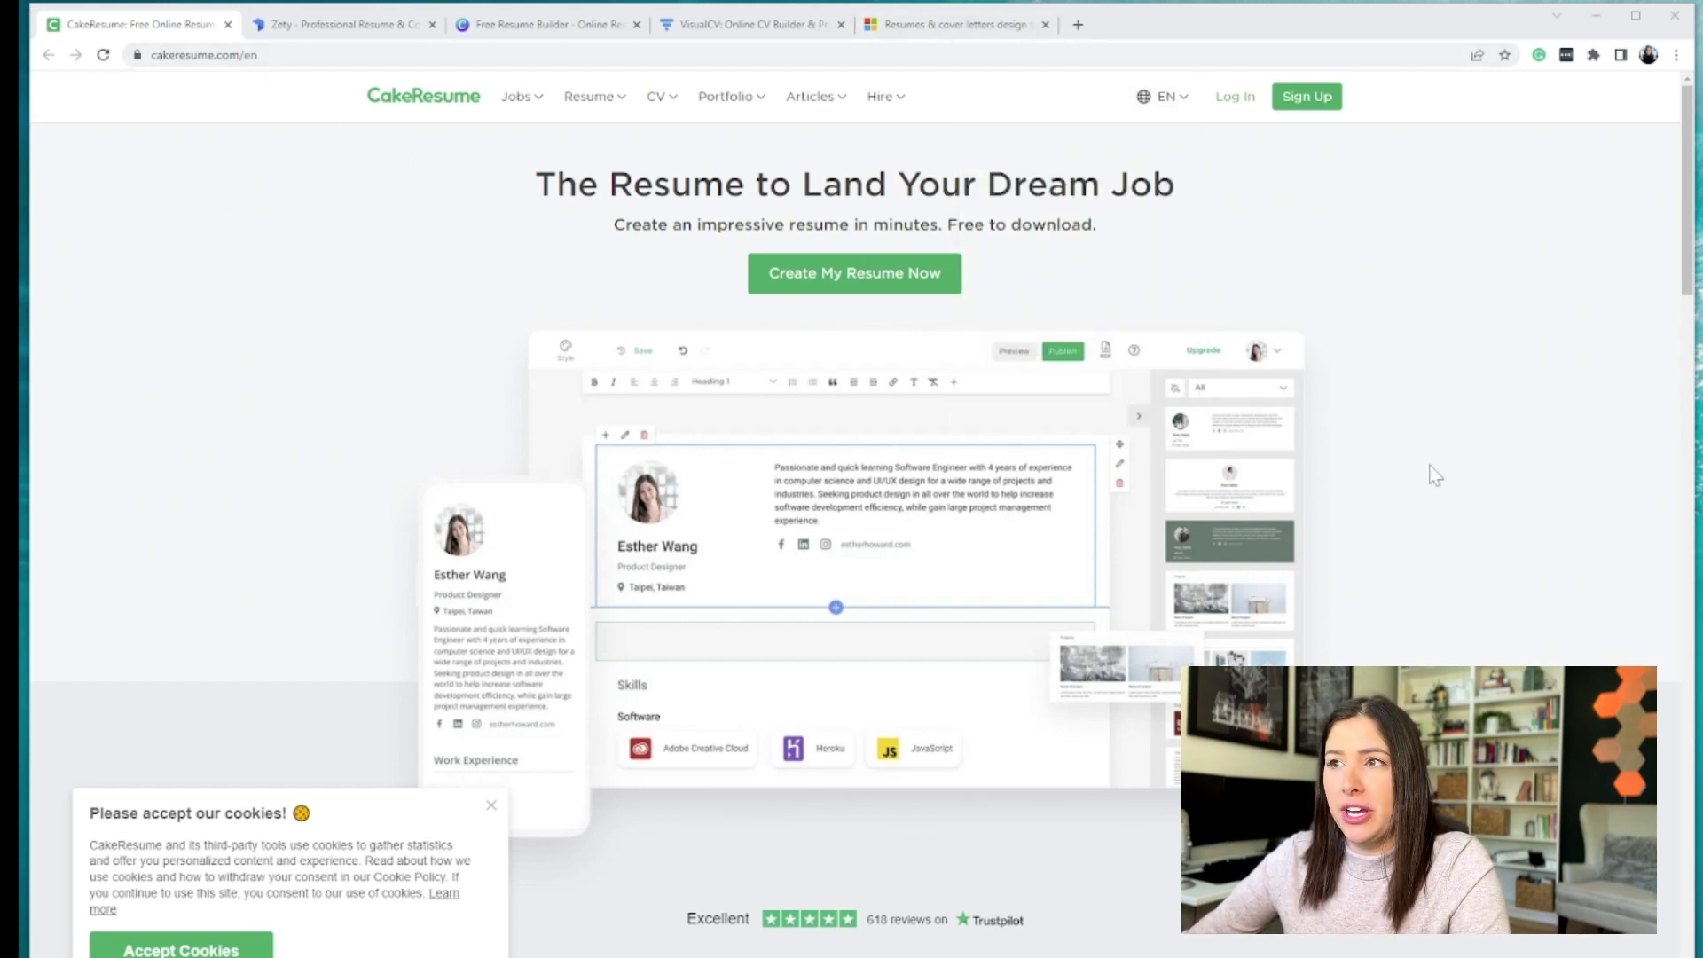
pyautogui.click(490, 805)
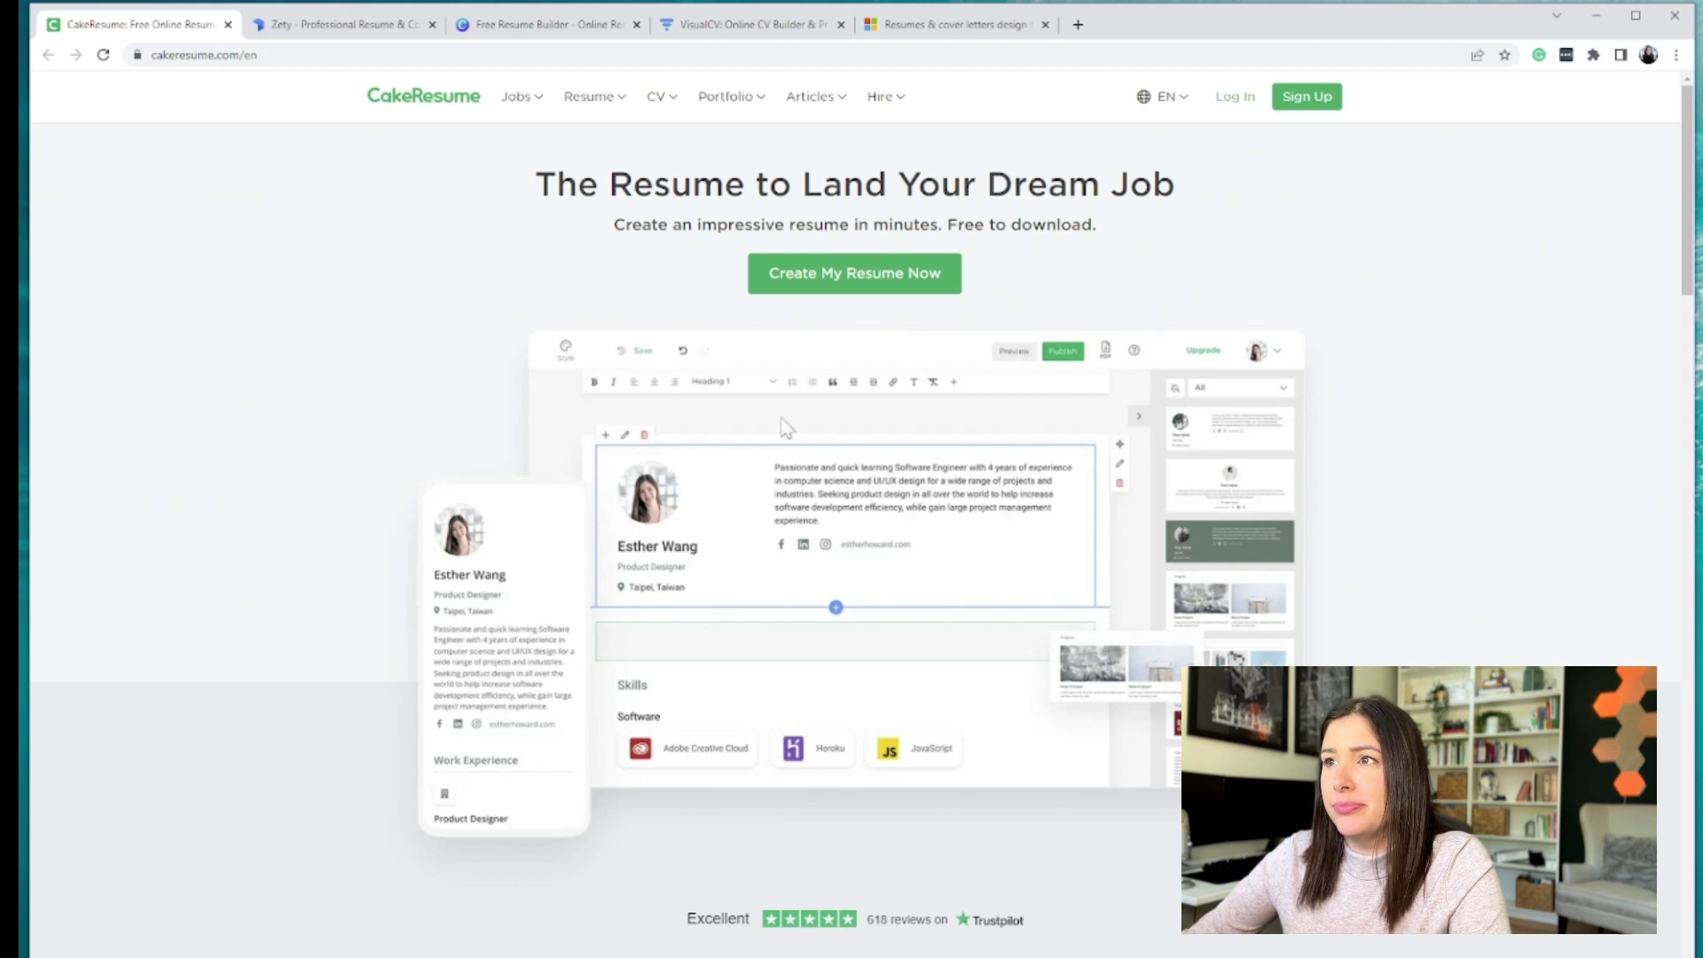
pyautogui.click(849, 289)
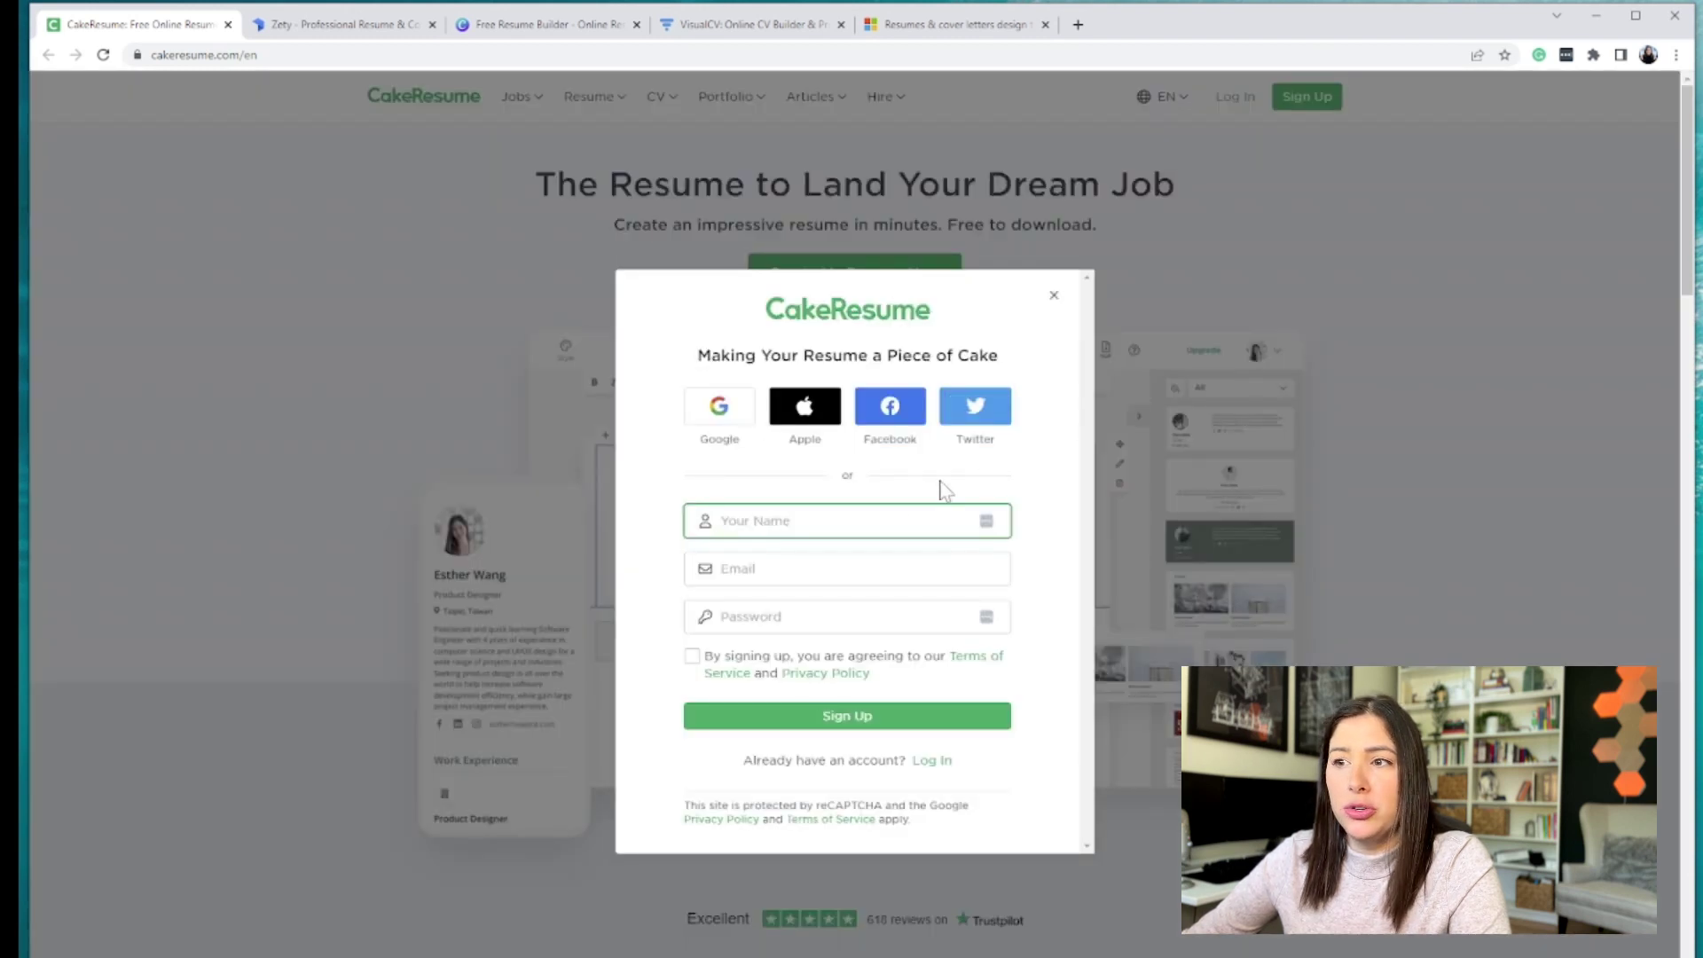
# - Sign up with Google as a Job Seeker and get started
pyautogui.click(721, 424)
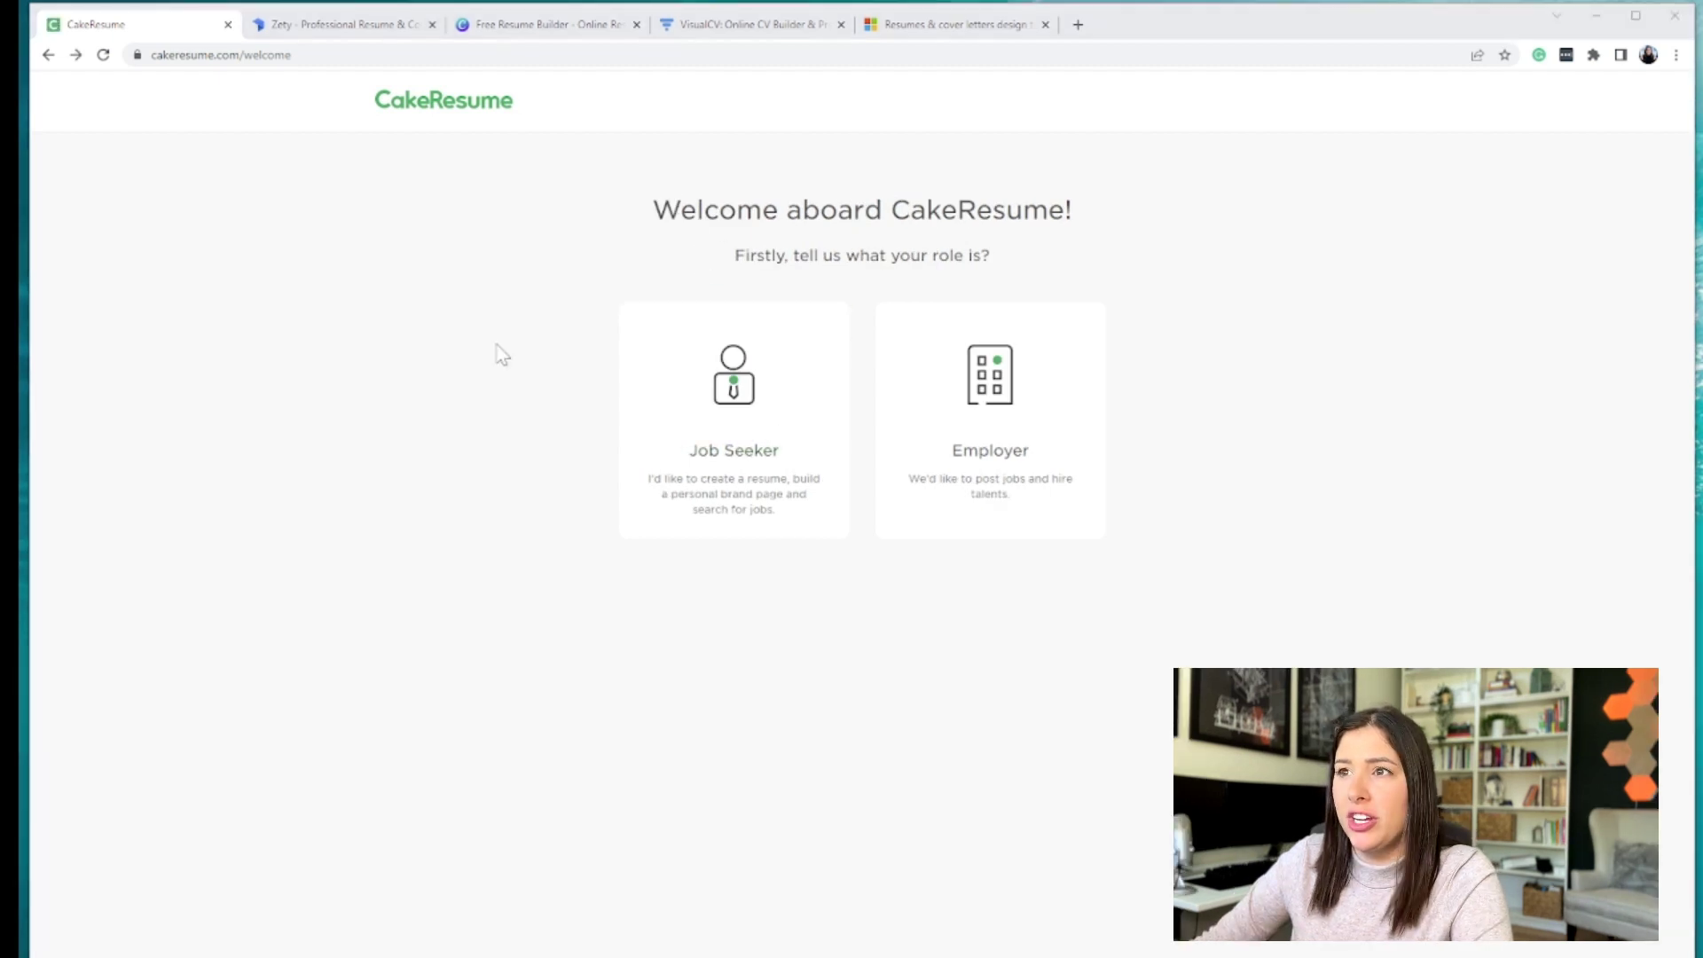
pyautogui.click(783, 391)
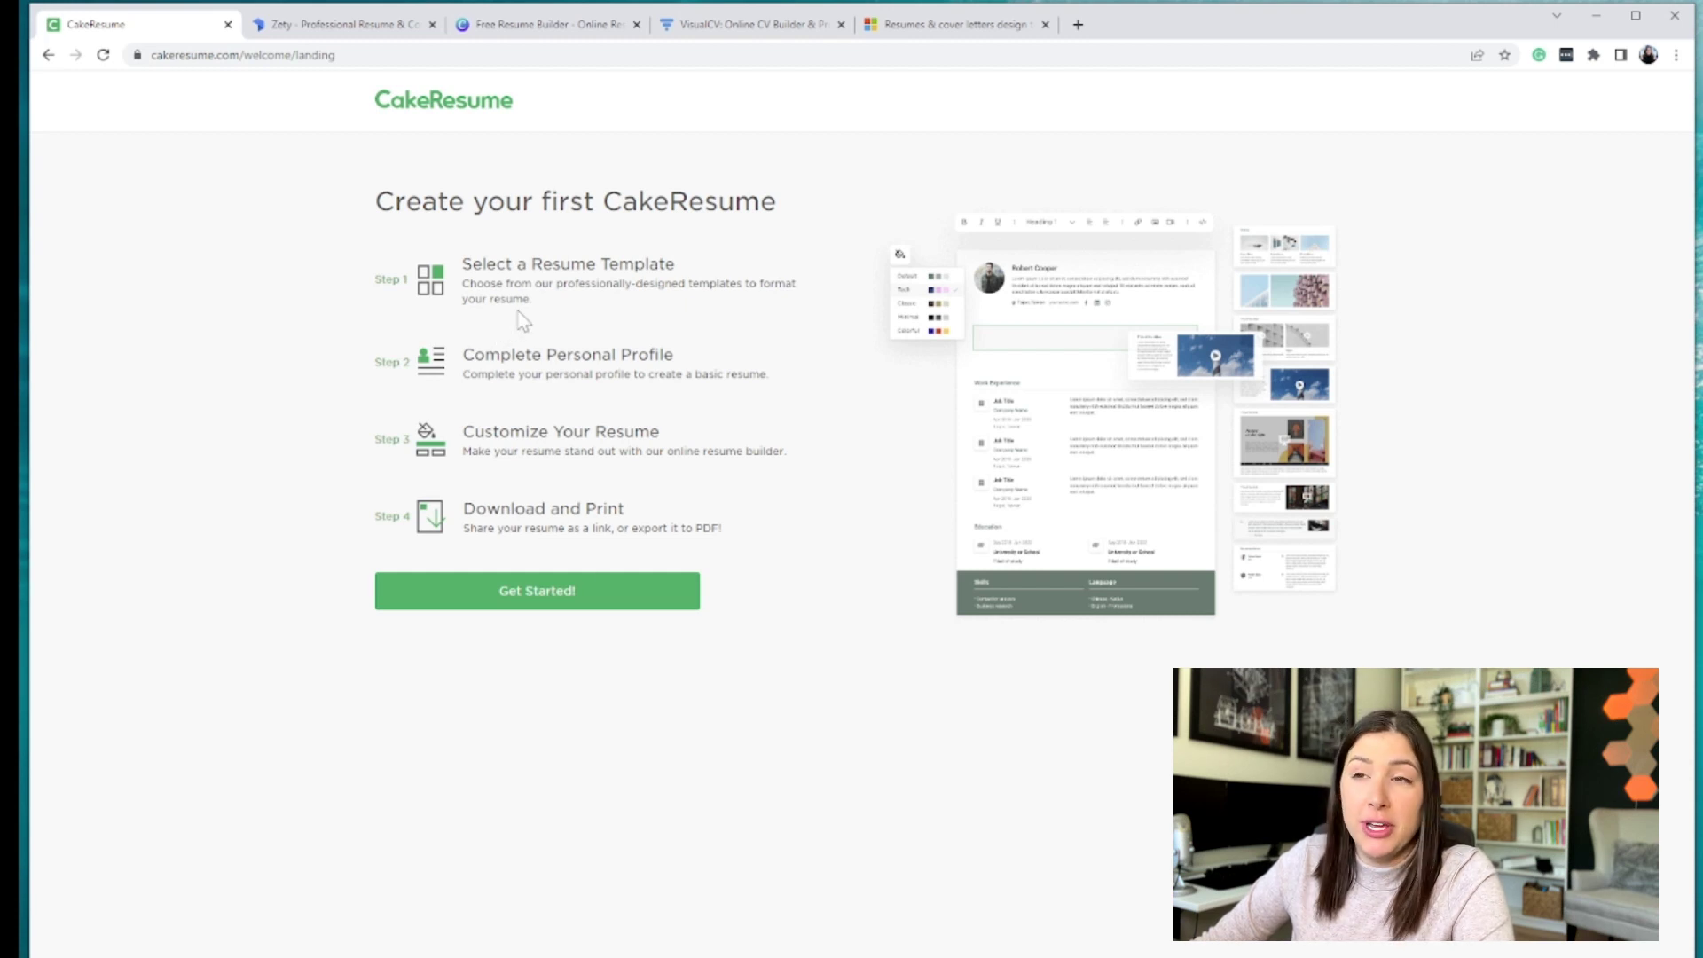
pyautogui.click(544, 600)
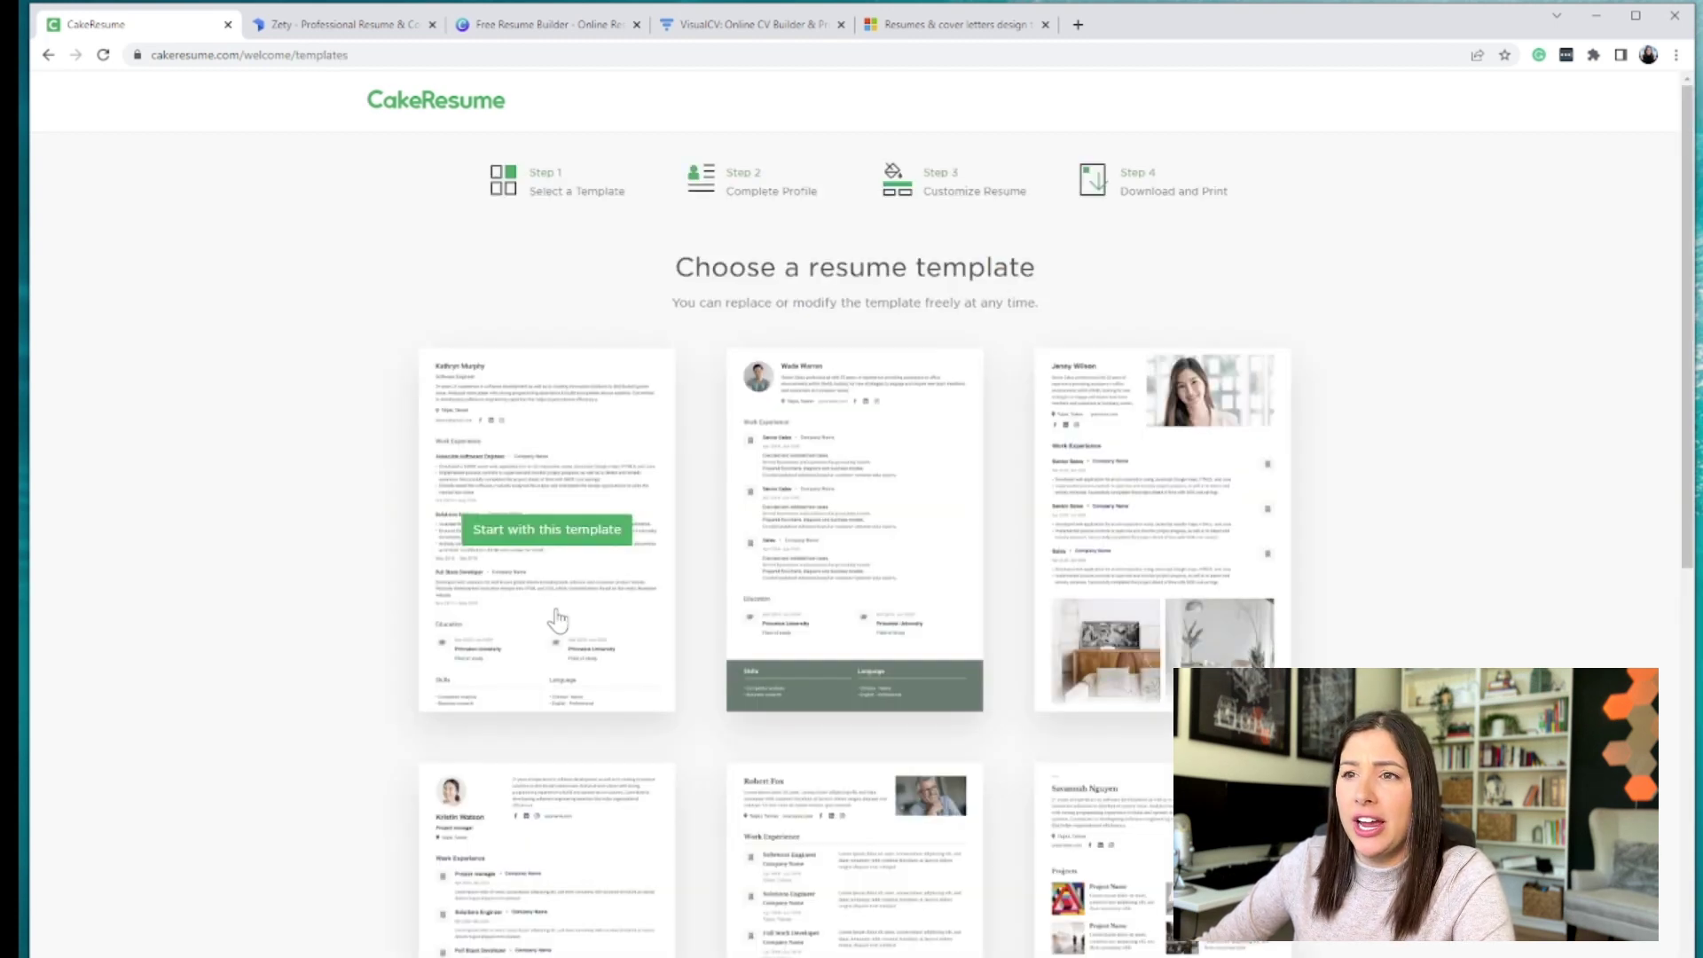
# - Start a resume from the second template, the one with the green skills footer
pyautogui.moveTo(1181, 543)
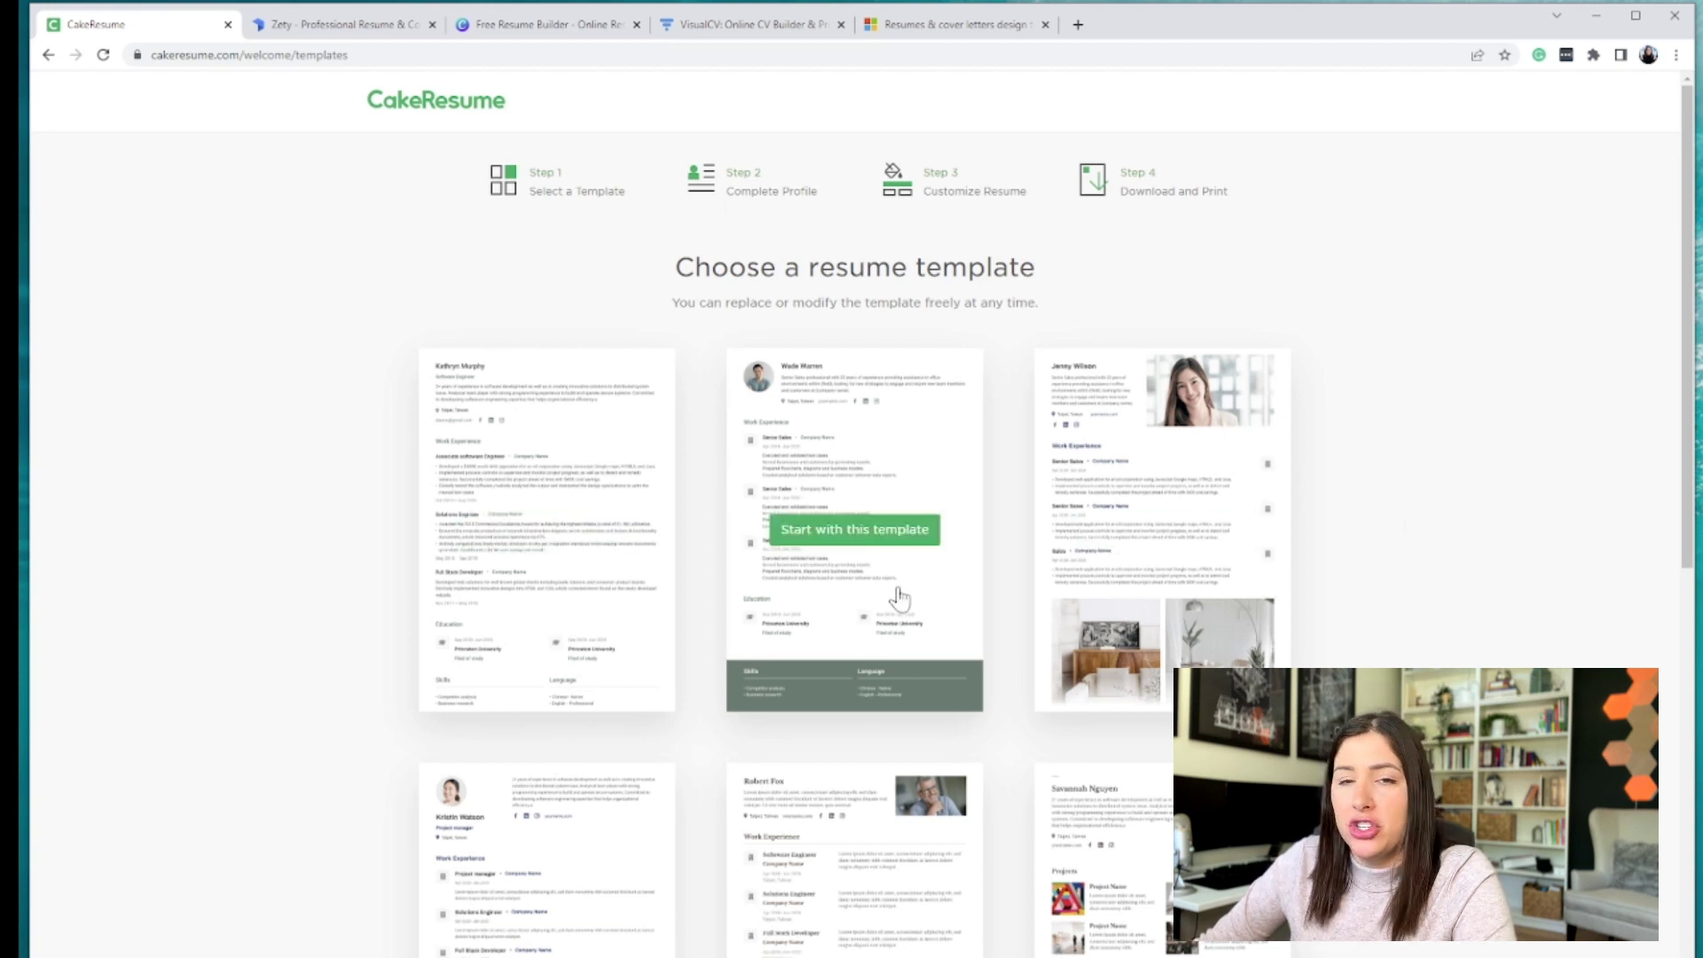
pyautogui.moveTo(729, 419)
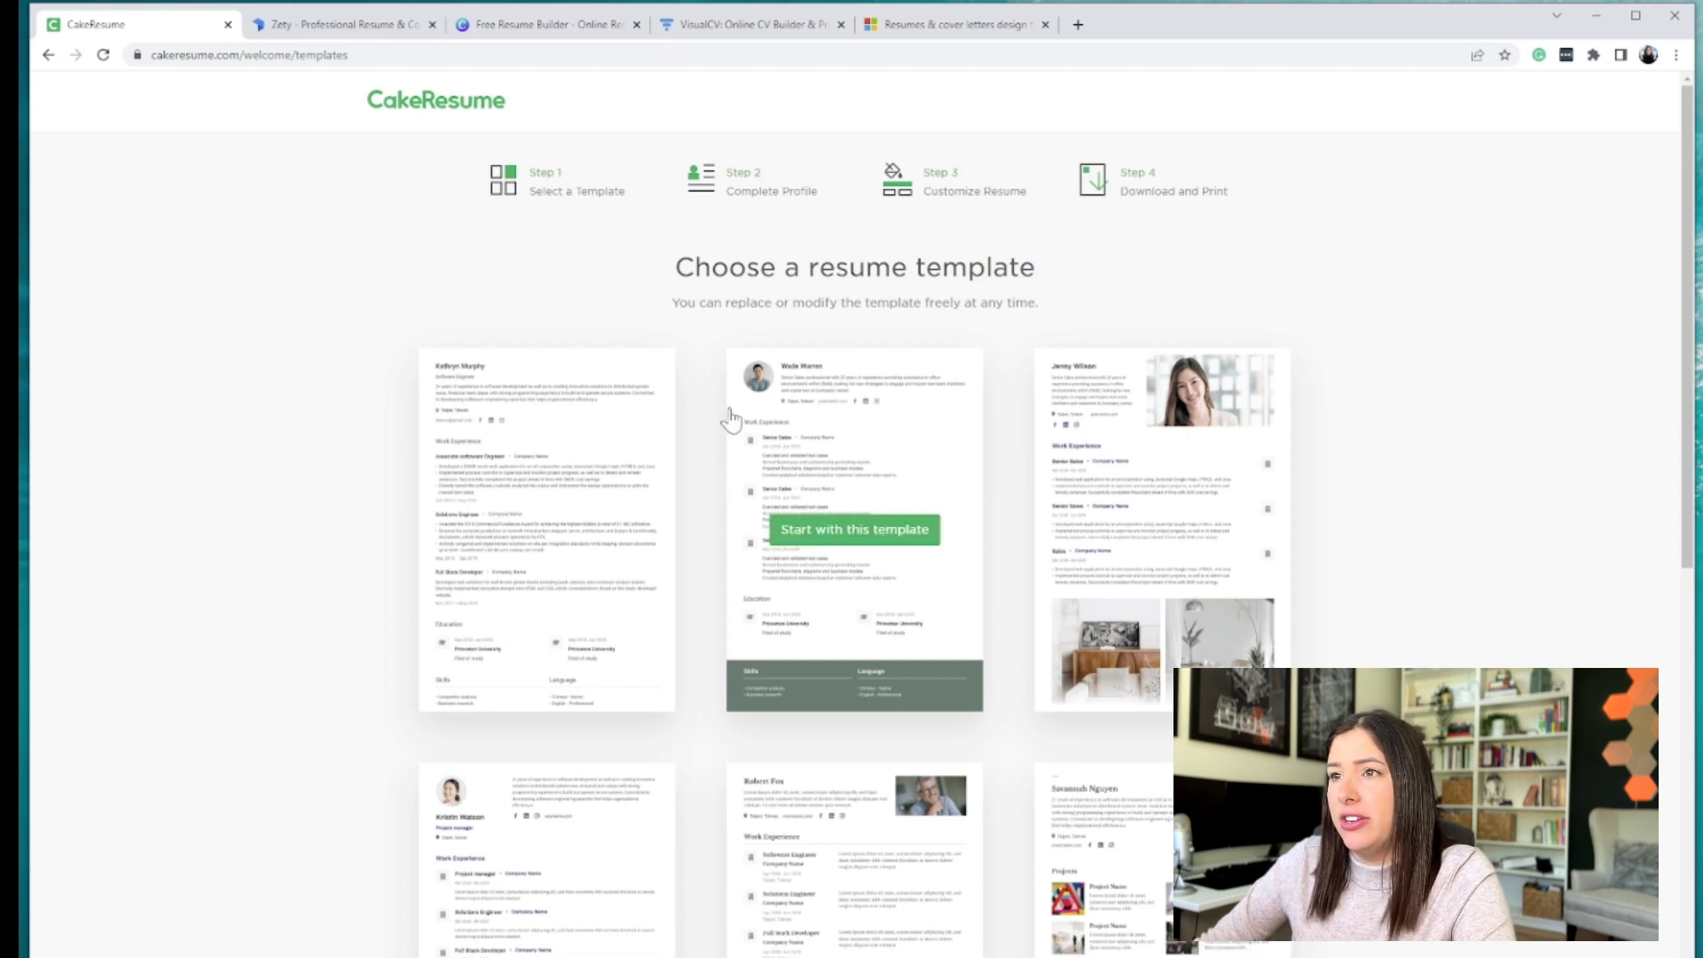
pyautogui.click(843, 532)
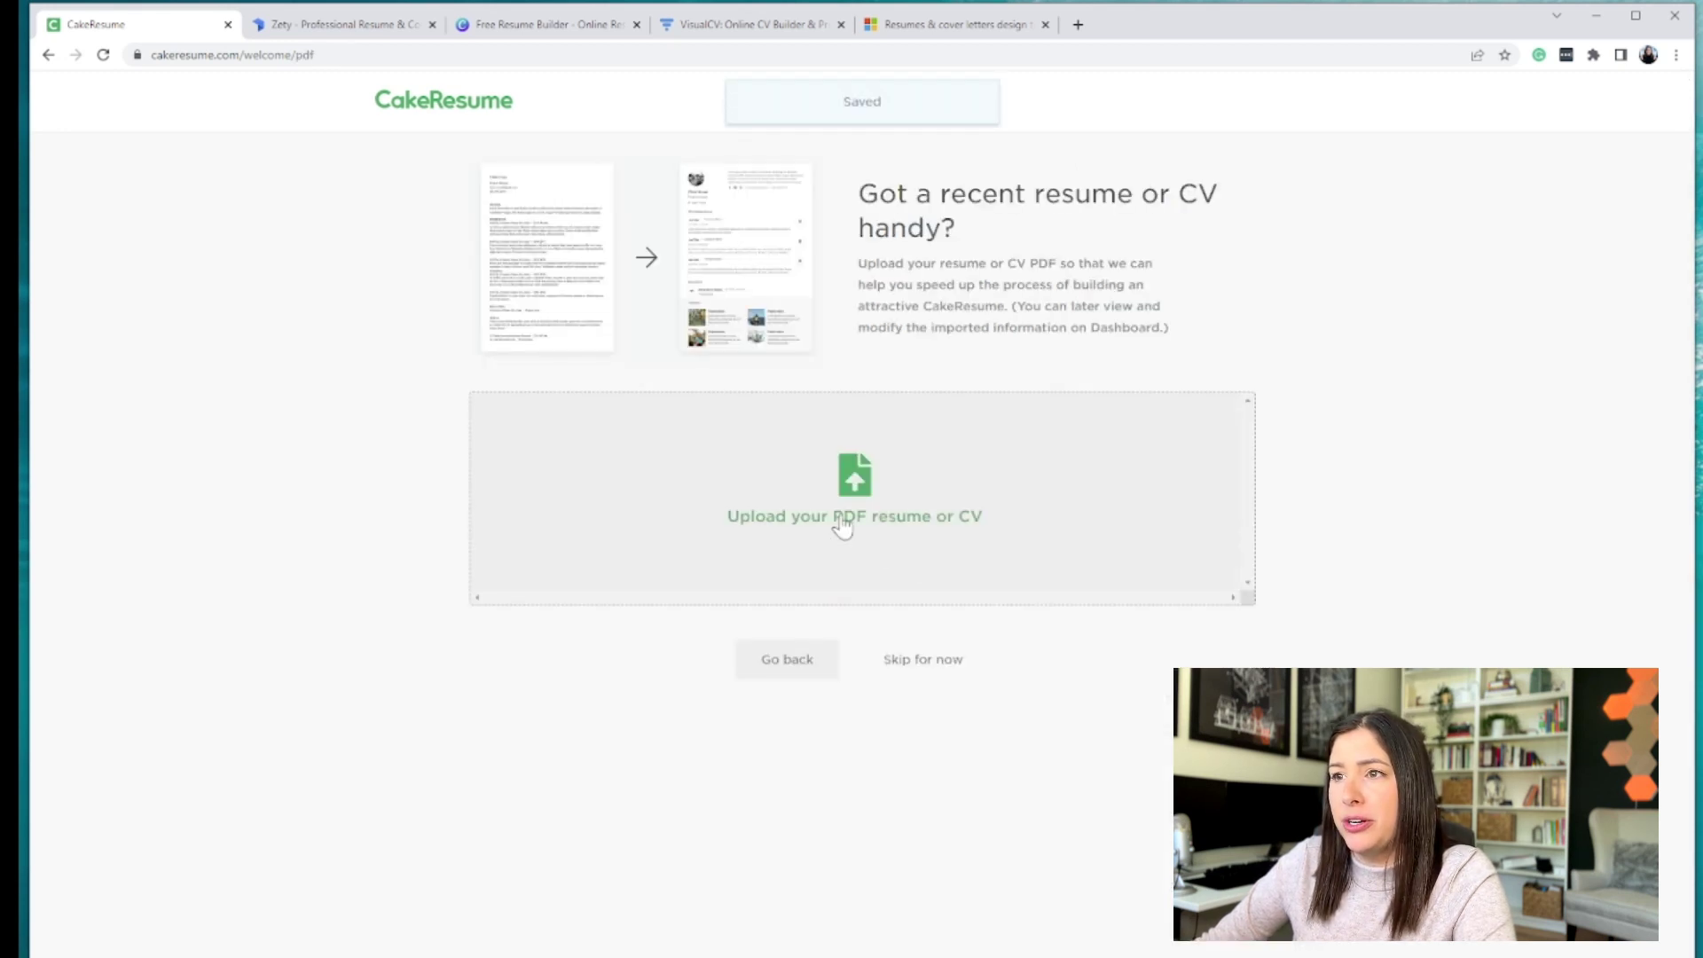
# - Skip the PDF upload, LinkedIn import and Work Experience steps
pyautogui.click(942, 664)
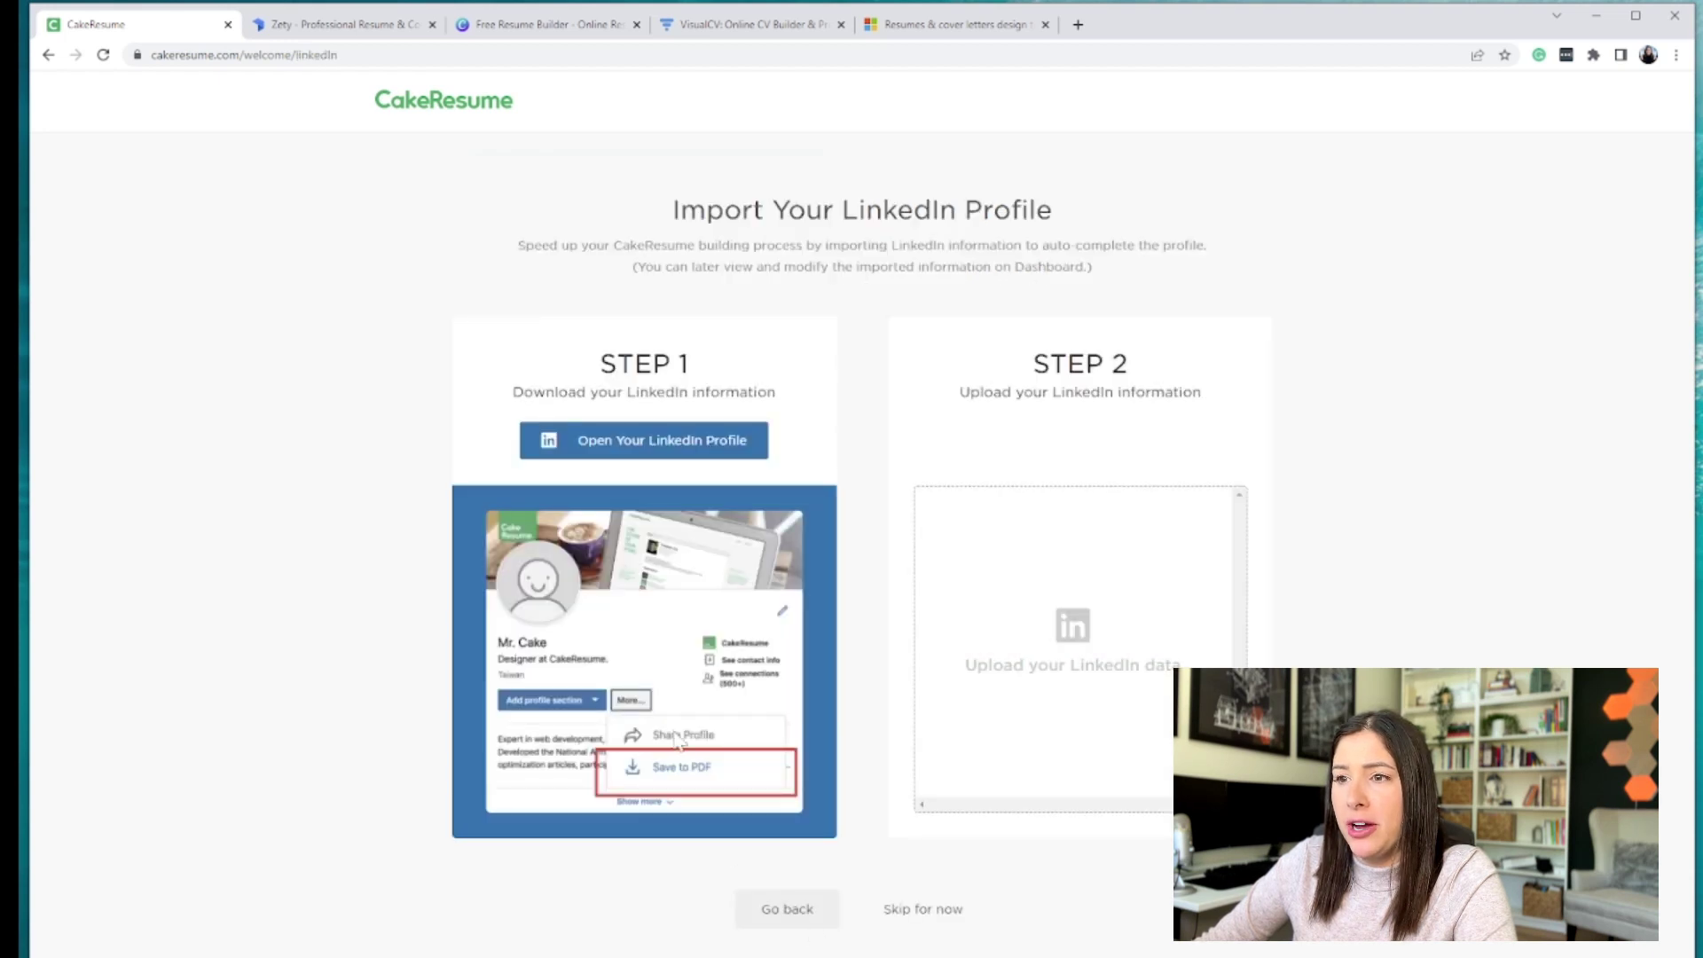
pyautogui.click(958, 909)
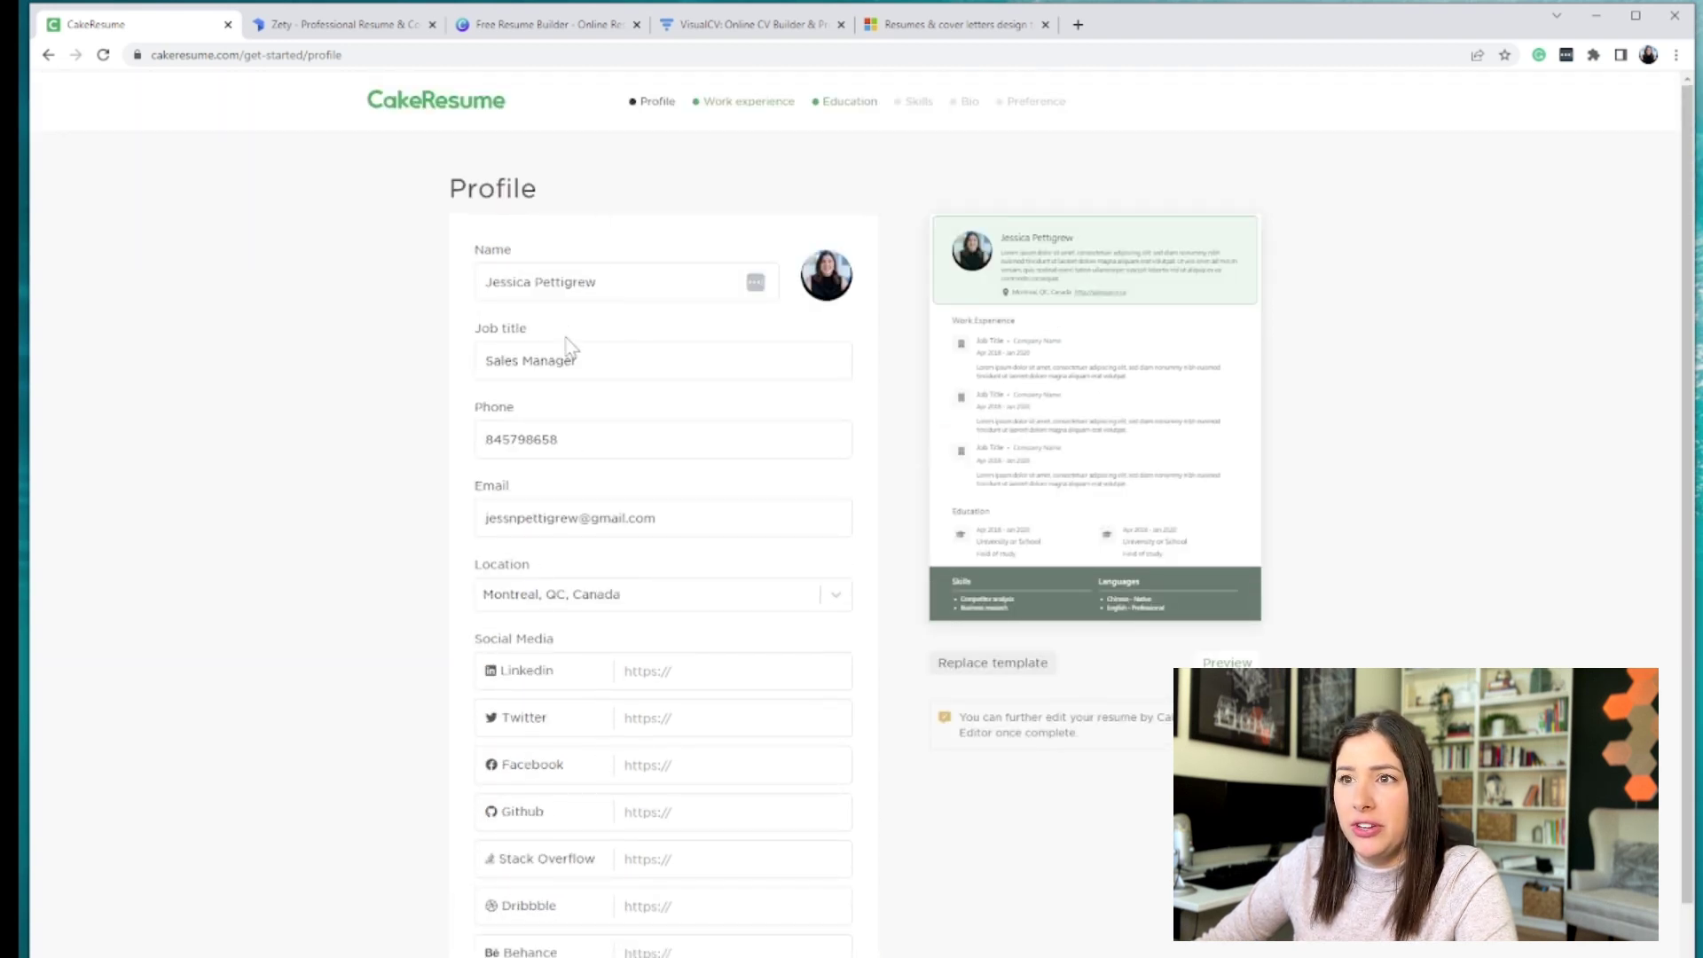
pyautogui.scroll(-2, 576, 381)
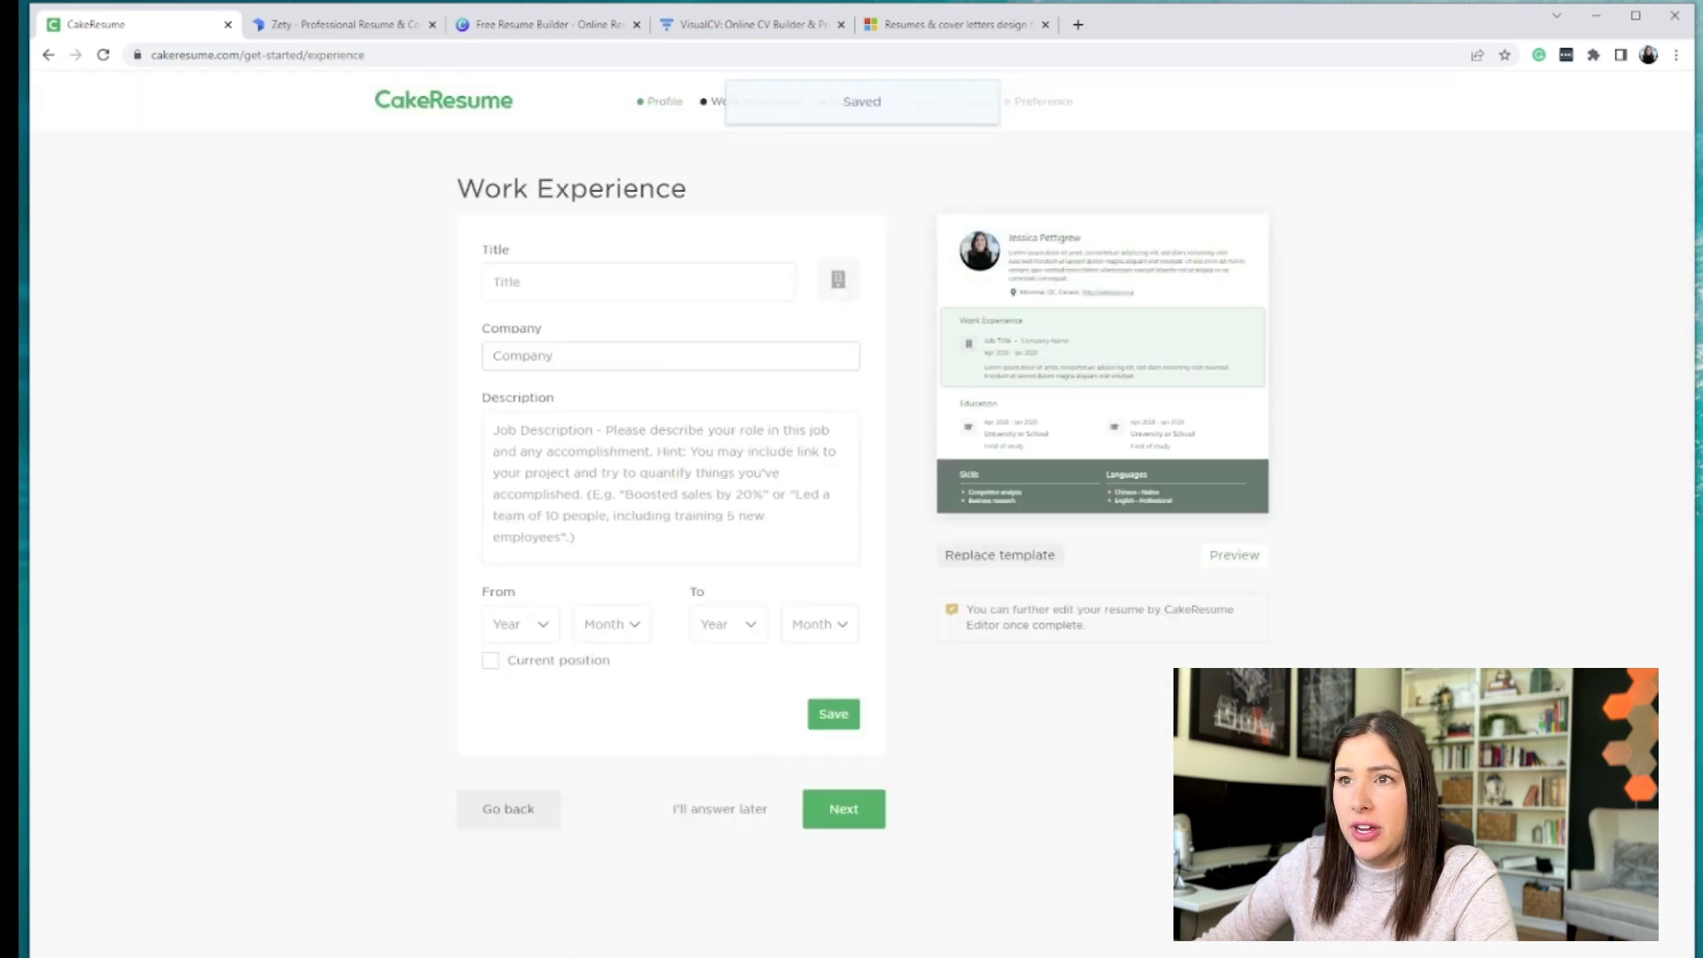
pyautogui.click(834, 812)
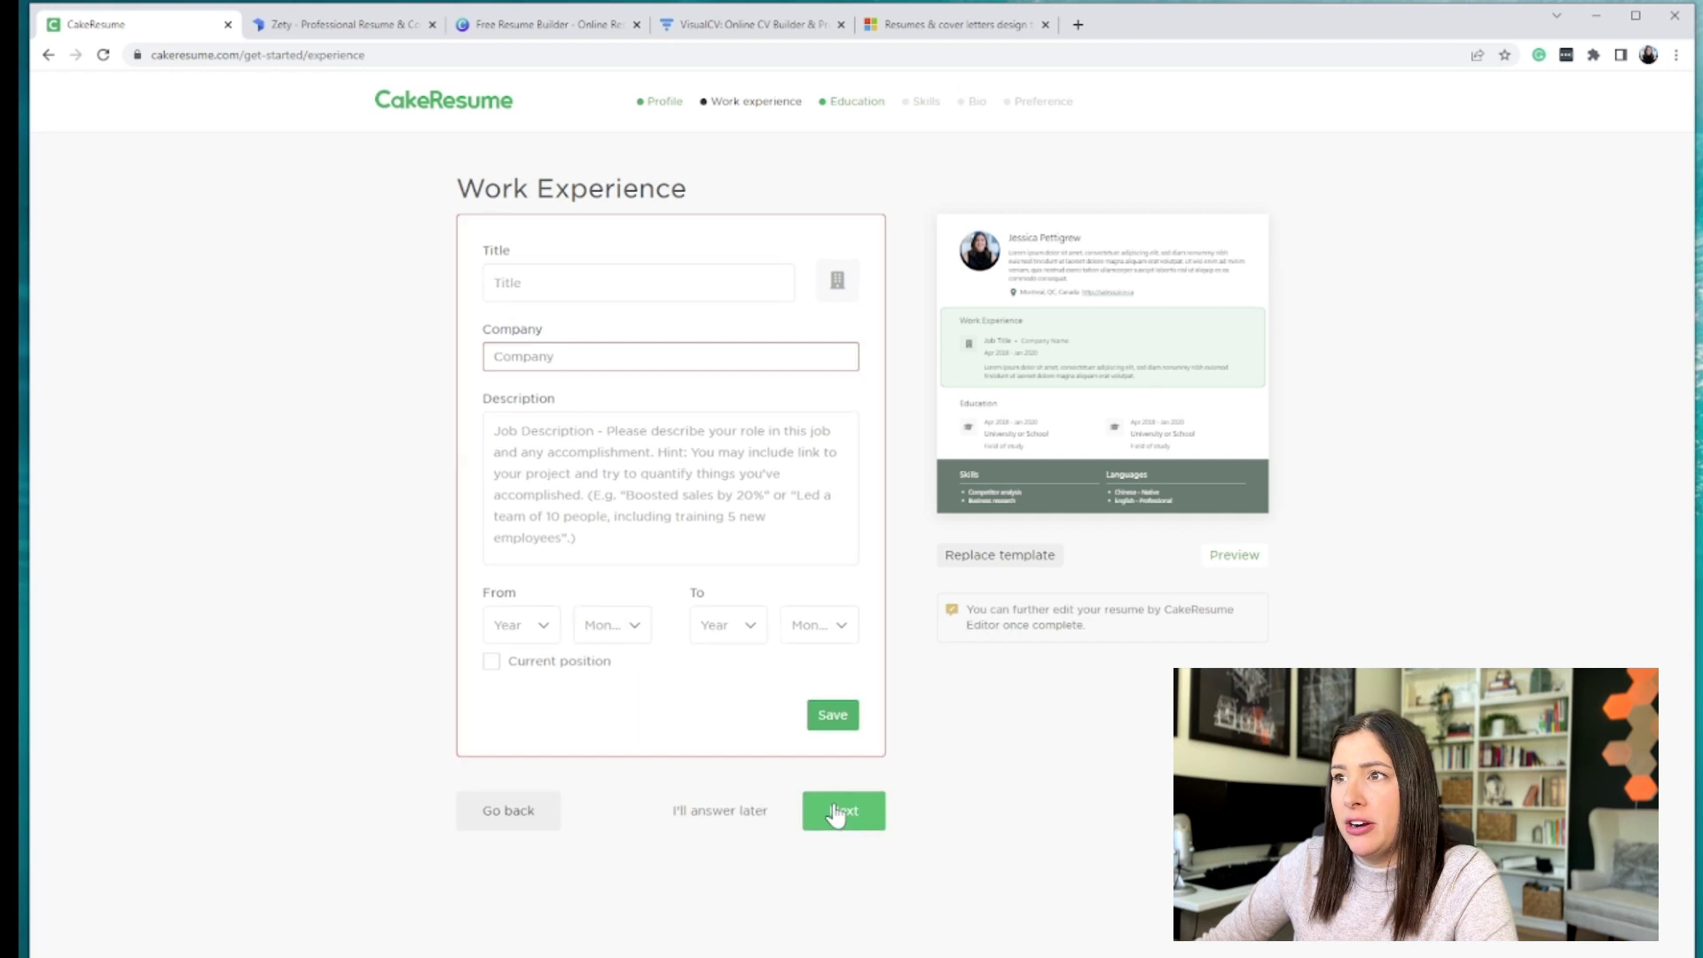
pyautogui.click(752, 825)
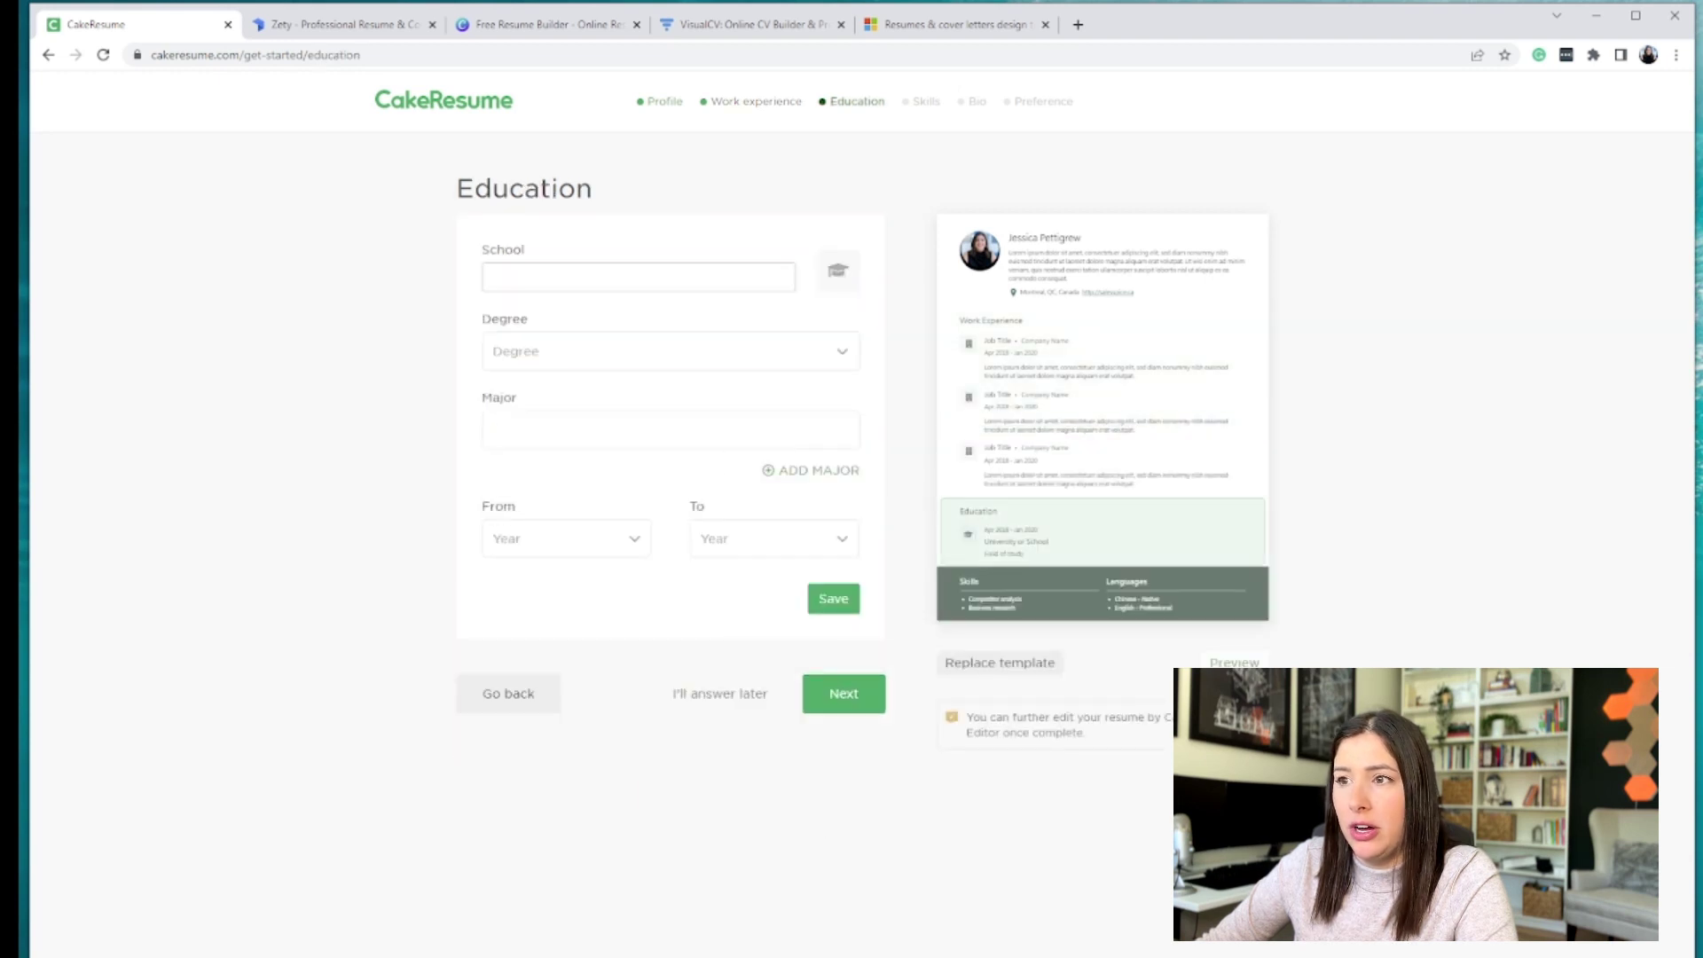
# - Skip the Education, Skills and Summary steps, then move to the Zety tab
pyautogui.click(726, 696)
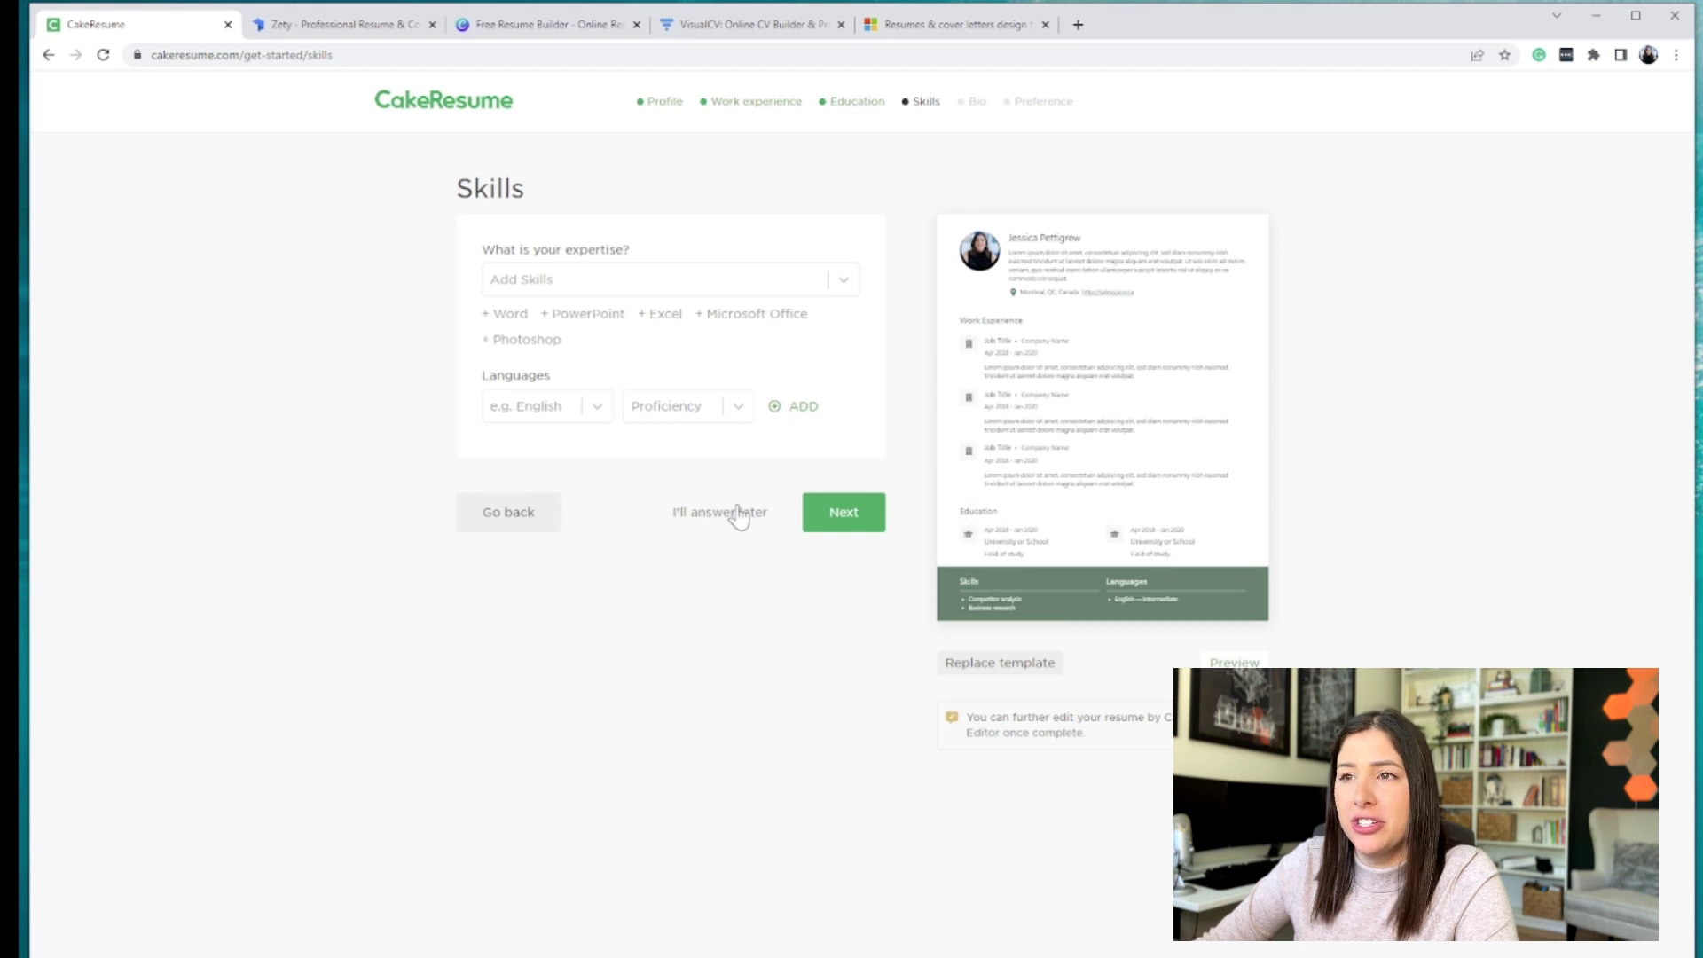
pyautogui.click(744, 524)
pyautogui.click(493, 282)
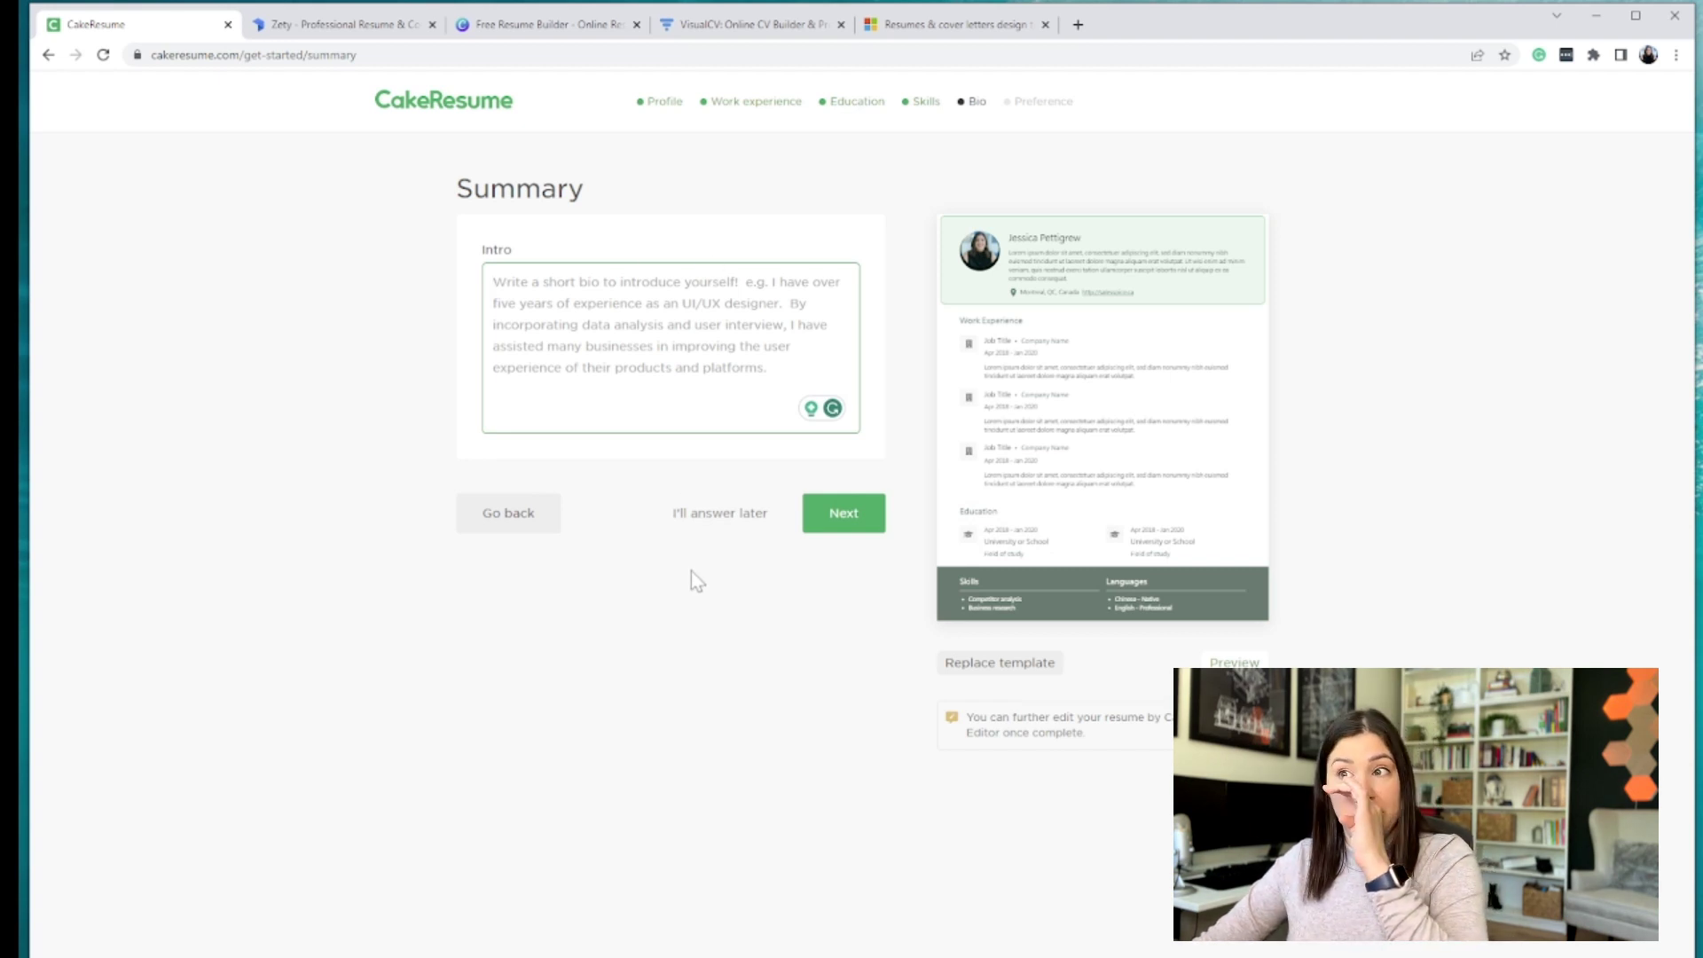
pyautogui.click(719, 522)
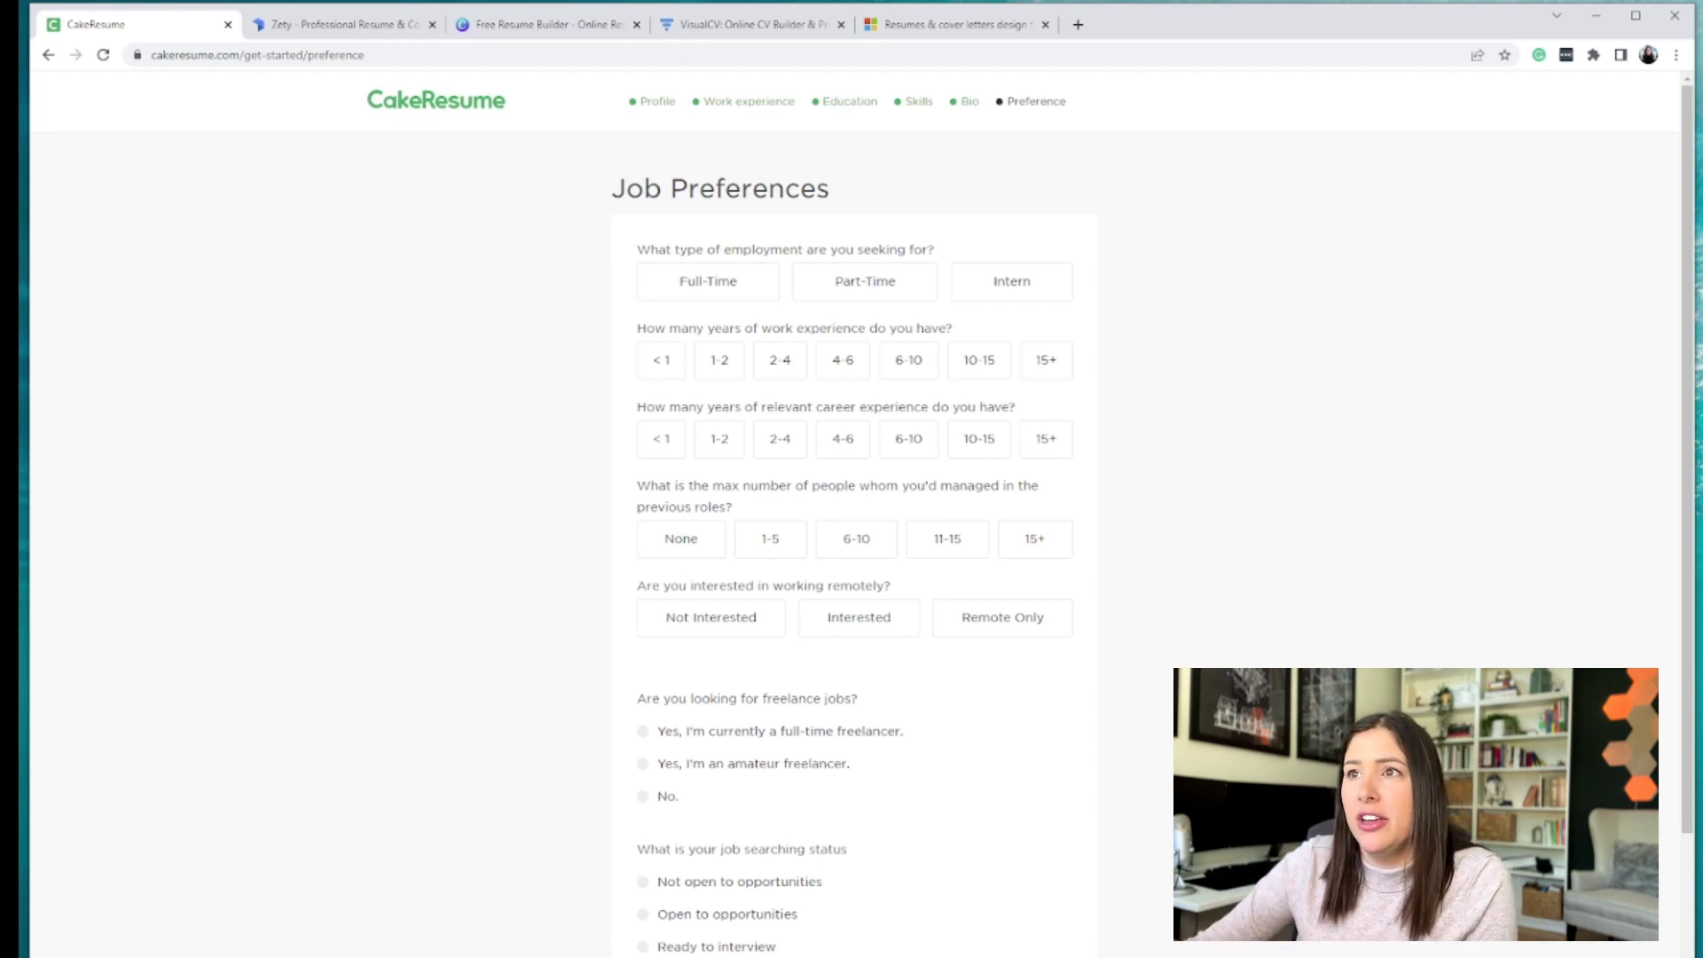
pyautogui.click(373, 28)
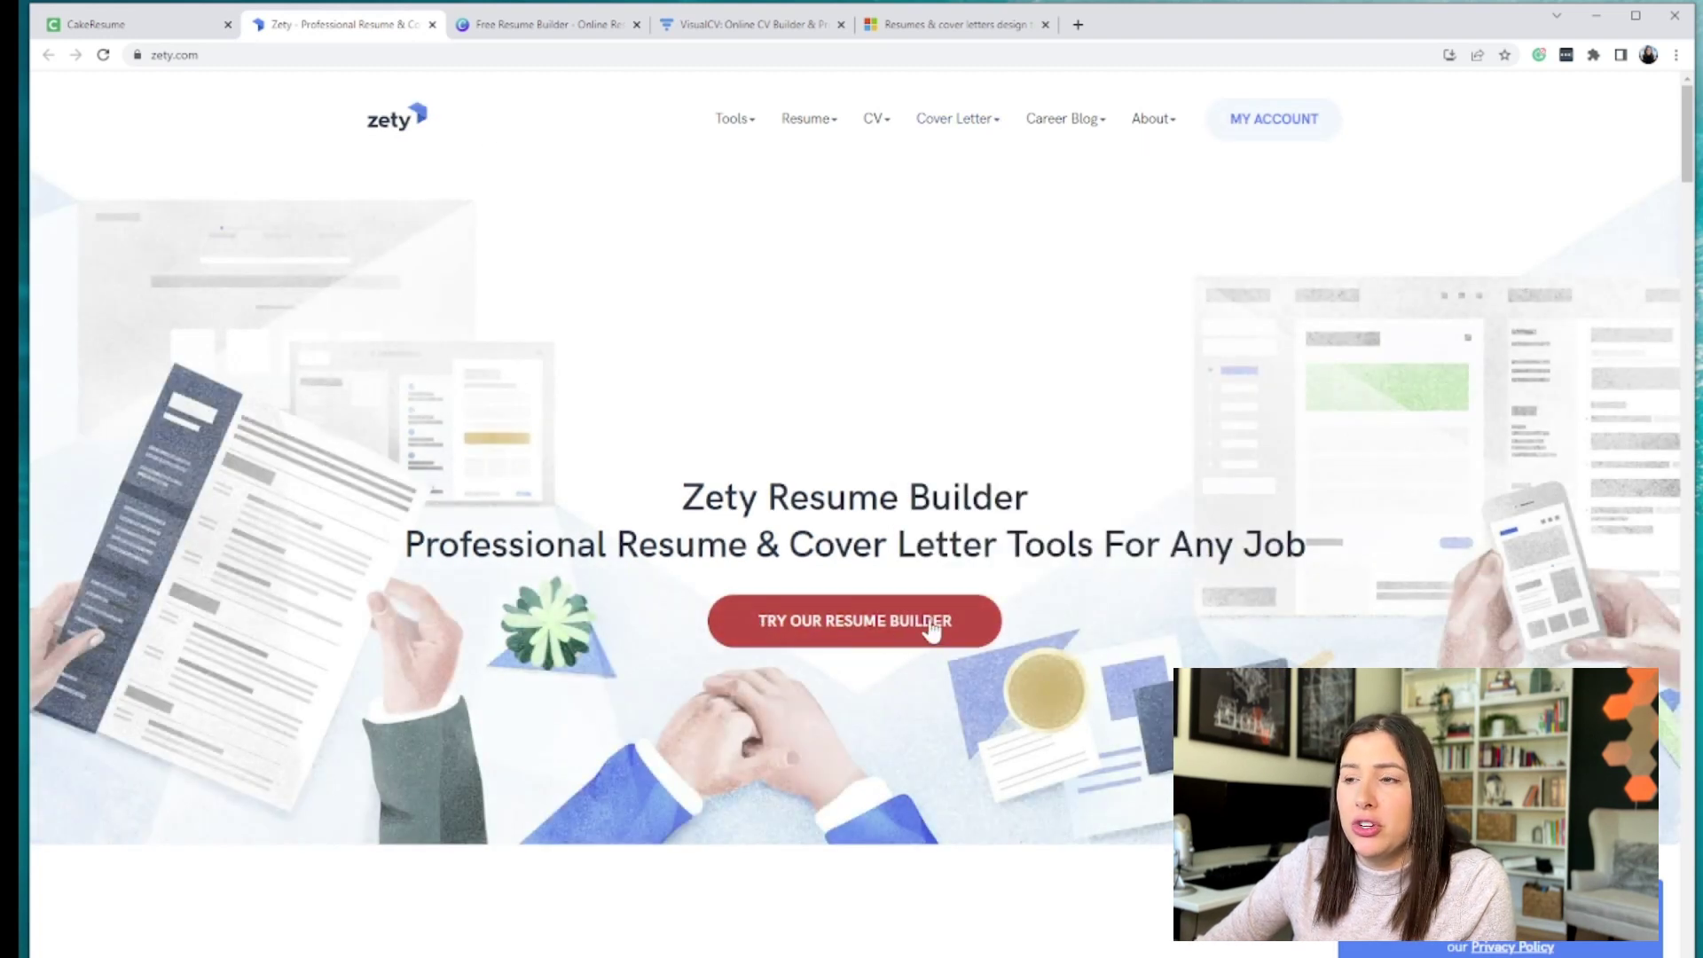
# - Scroll Zety's homepage and launch Try Our Resume Builder
pyautogui.scroll(-15, 1020, 543)
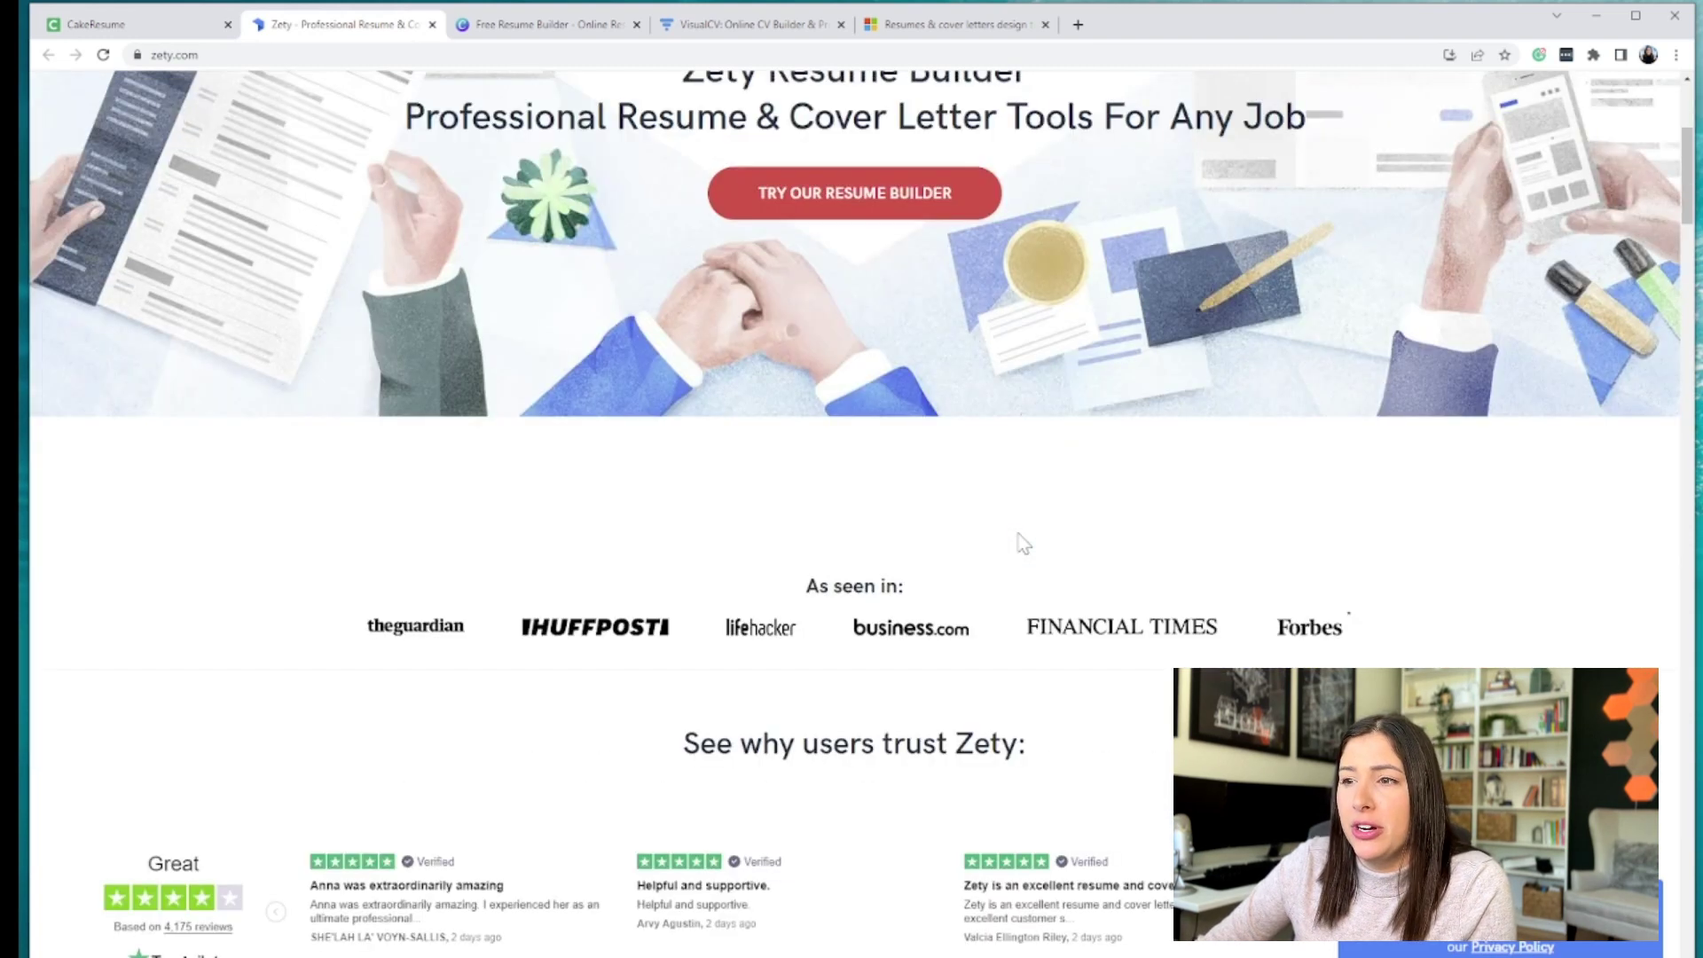
pyautogui.scroll(-5, 1022, 543)
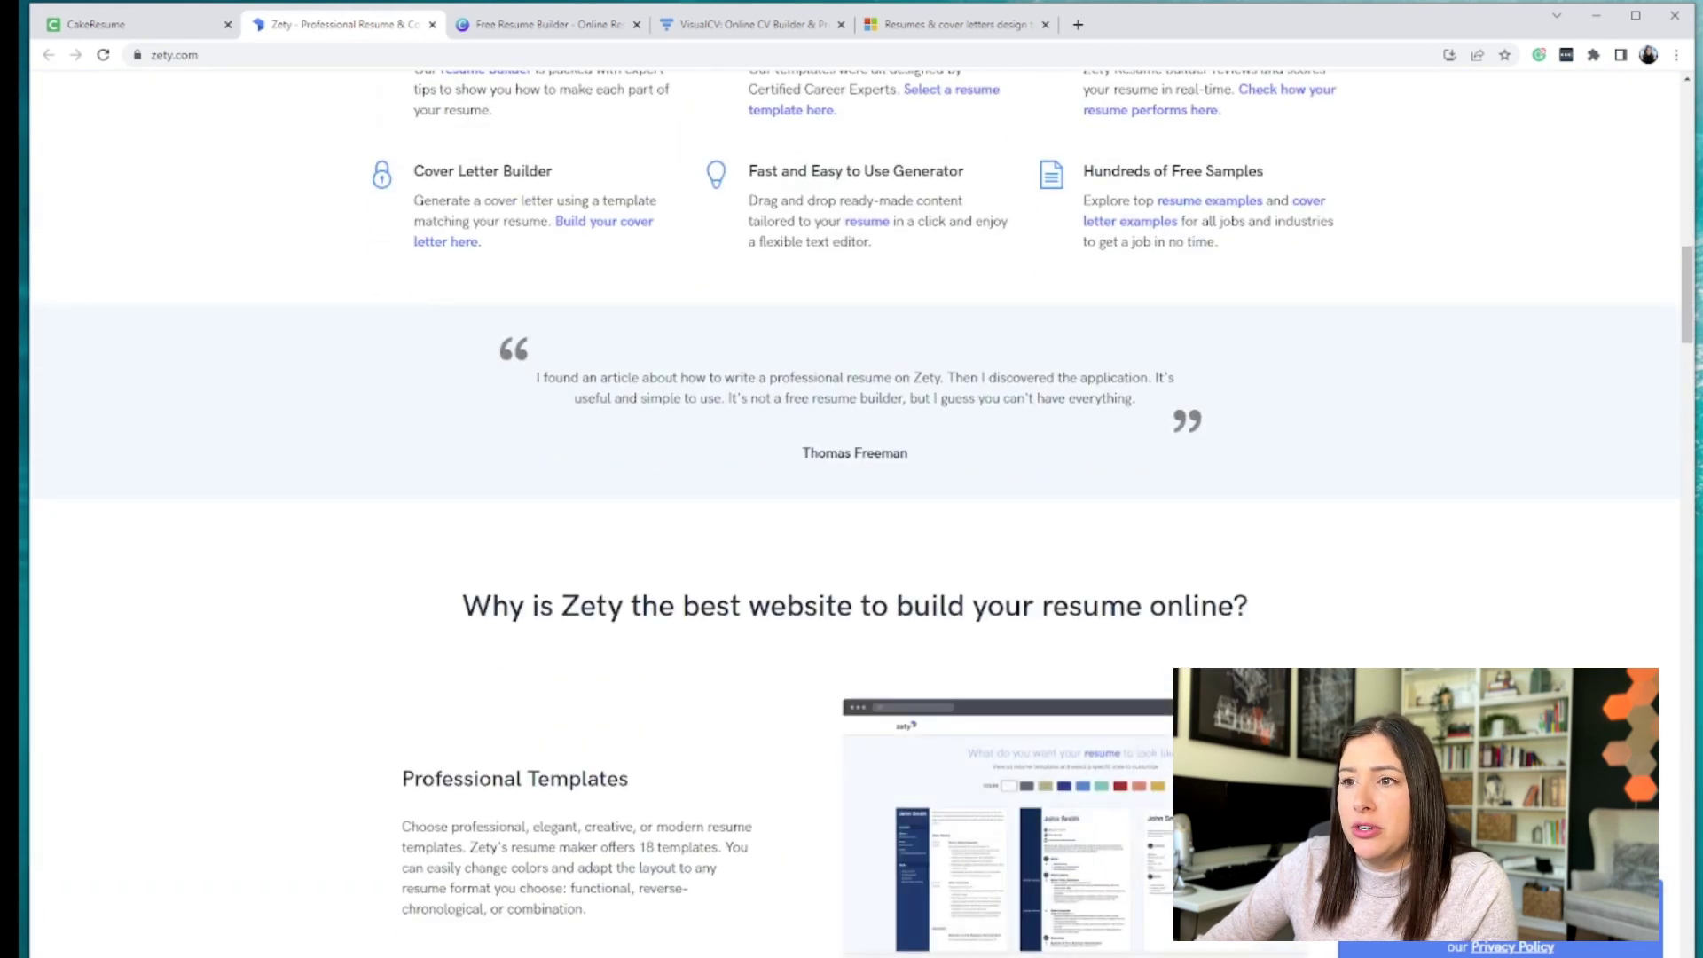
pyautogui.scroll(20, 1022, 543)
pyautogui.click(843, 621)
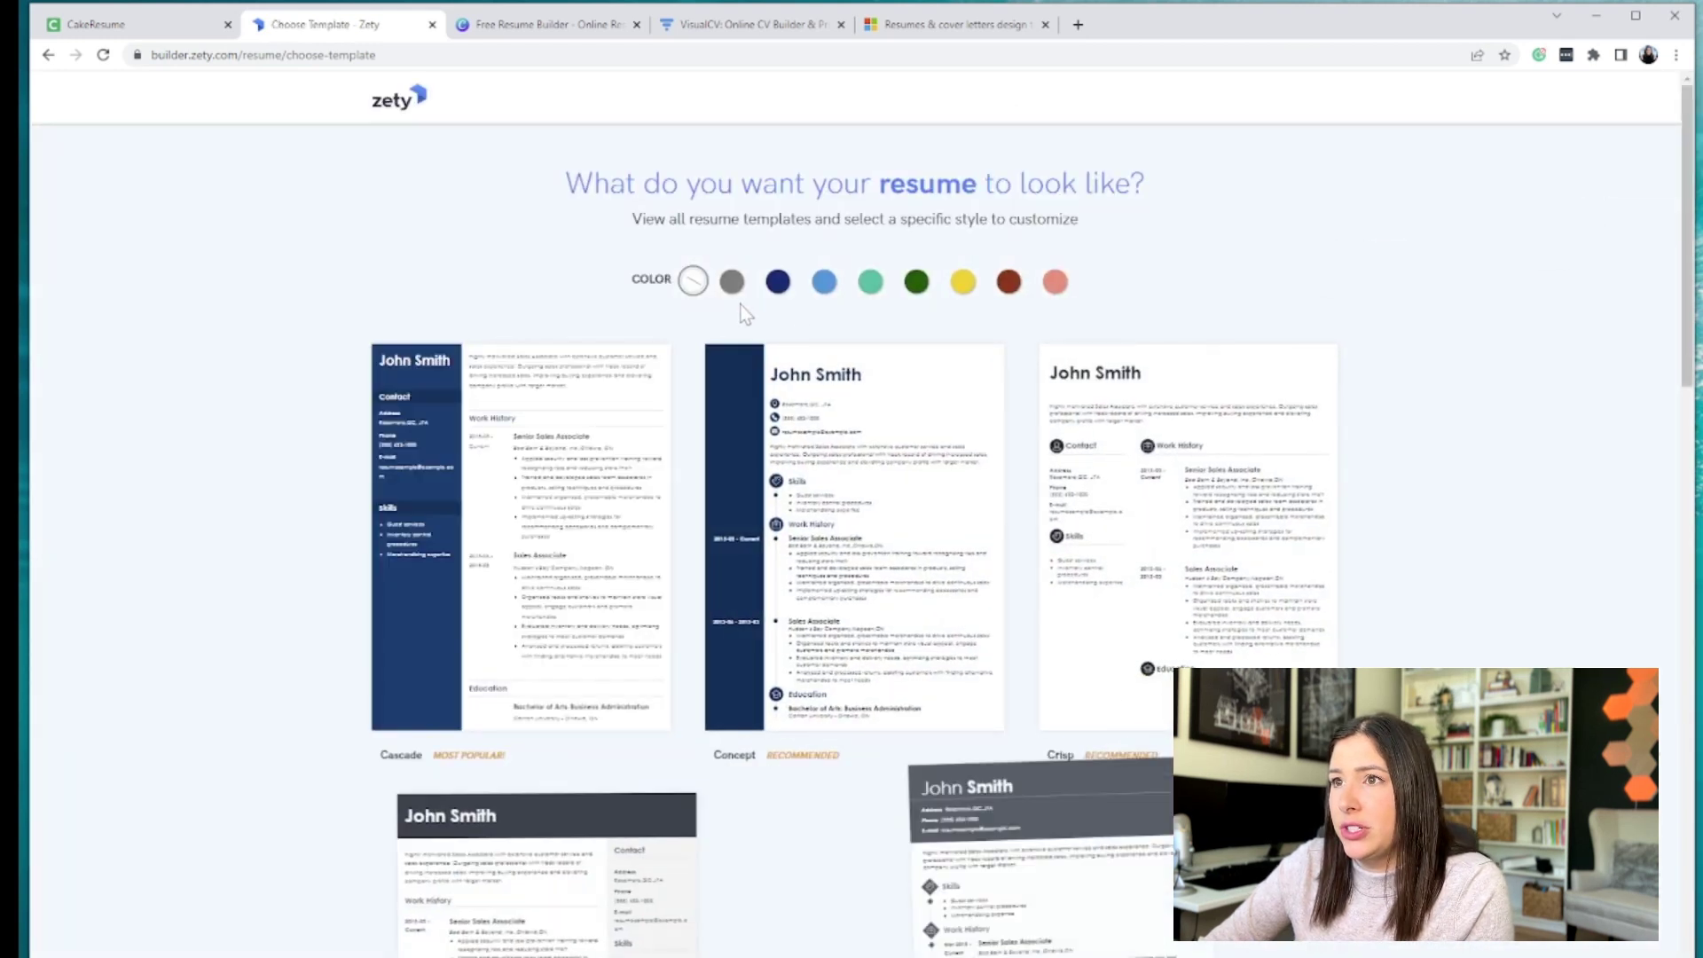
# - Browse Zety's template gallery and select the Diamond template
pyautogui.scroll(-4, 1277, 604)
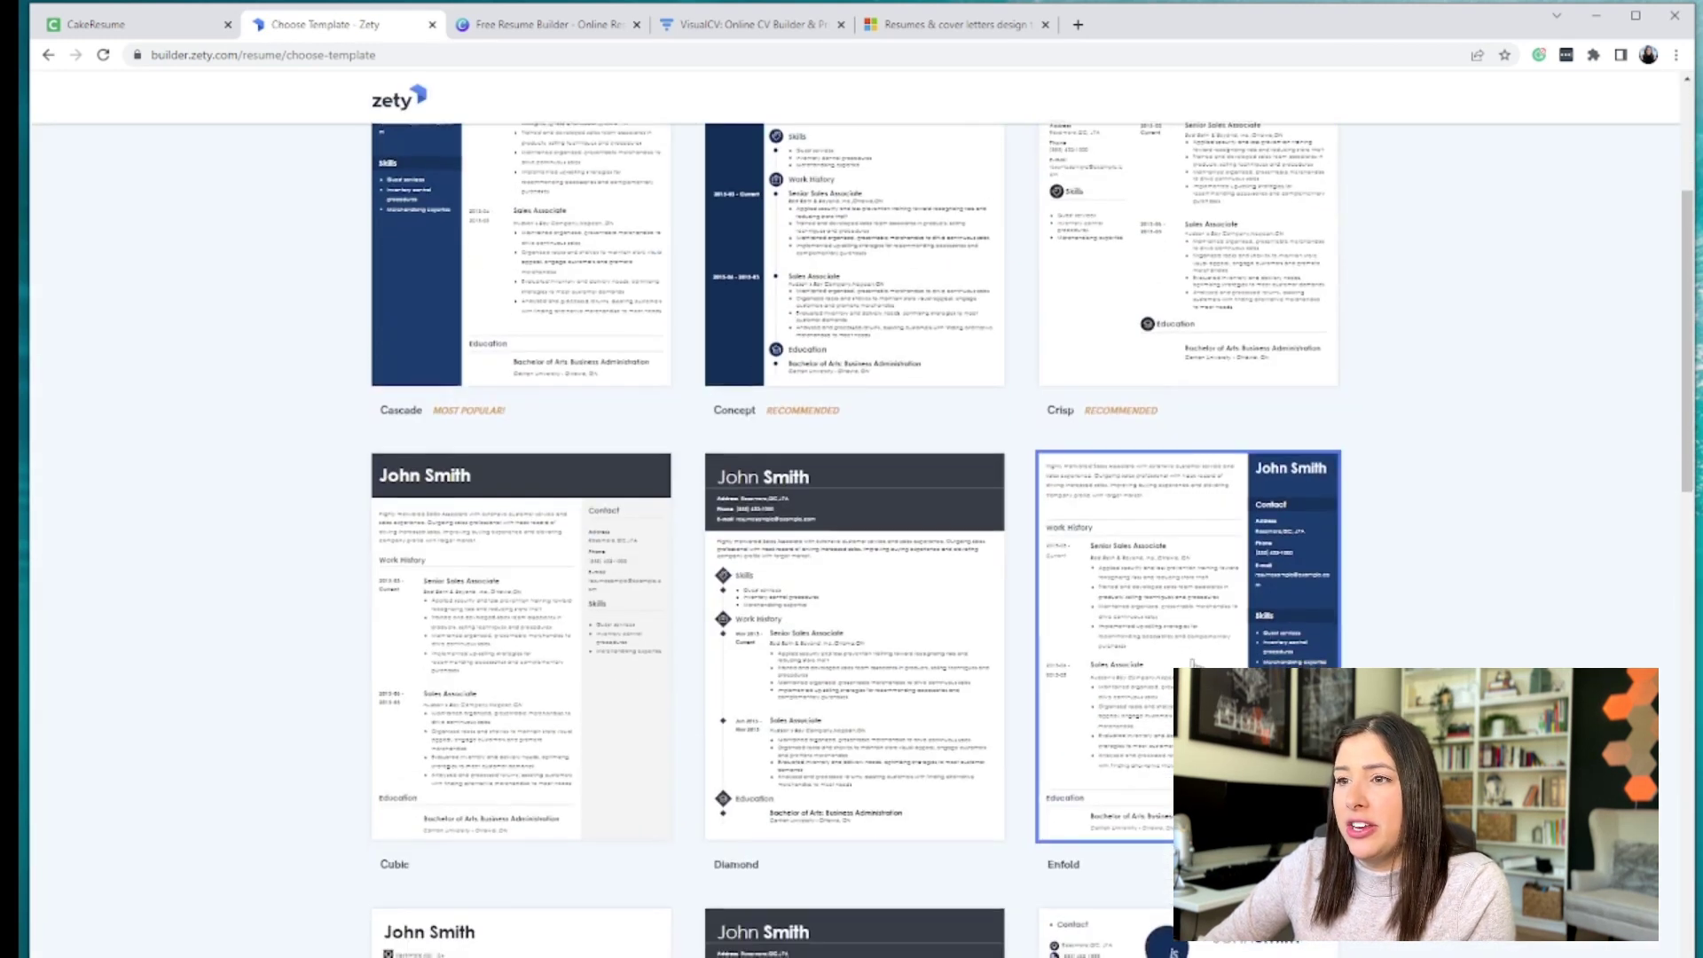
pyautogui.scroll(-15, 590, 549)
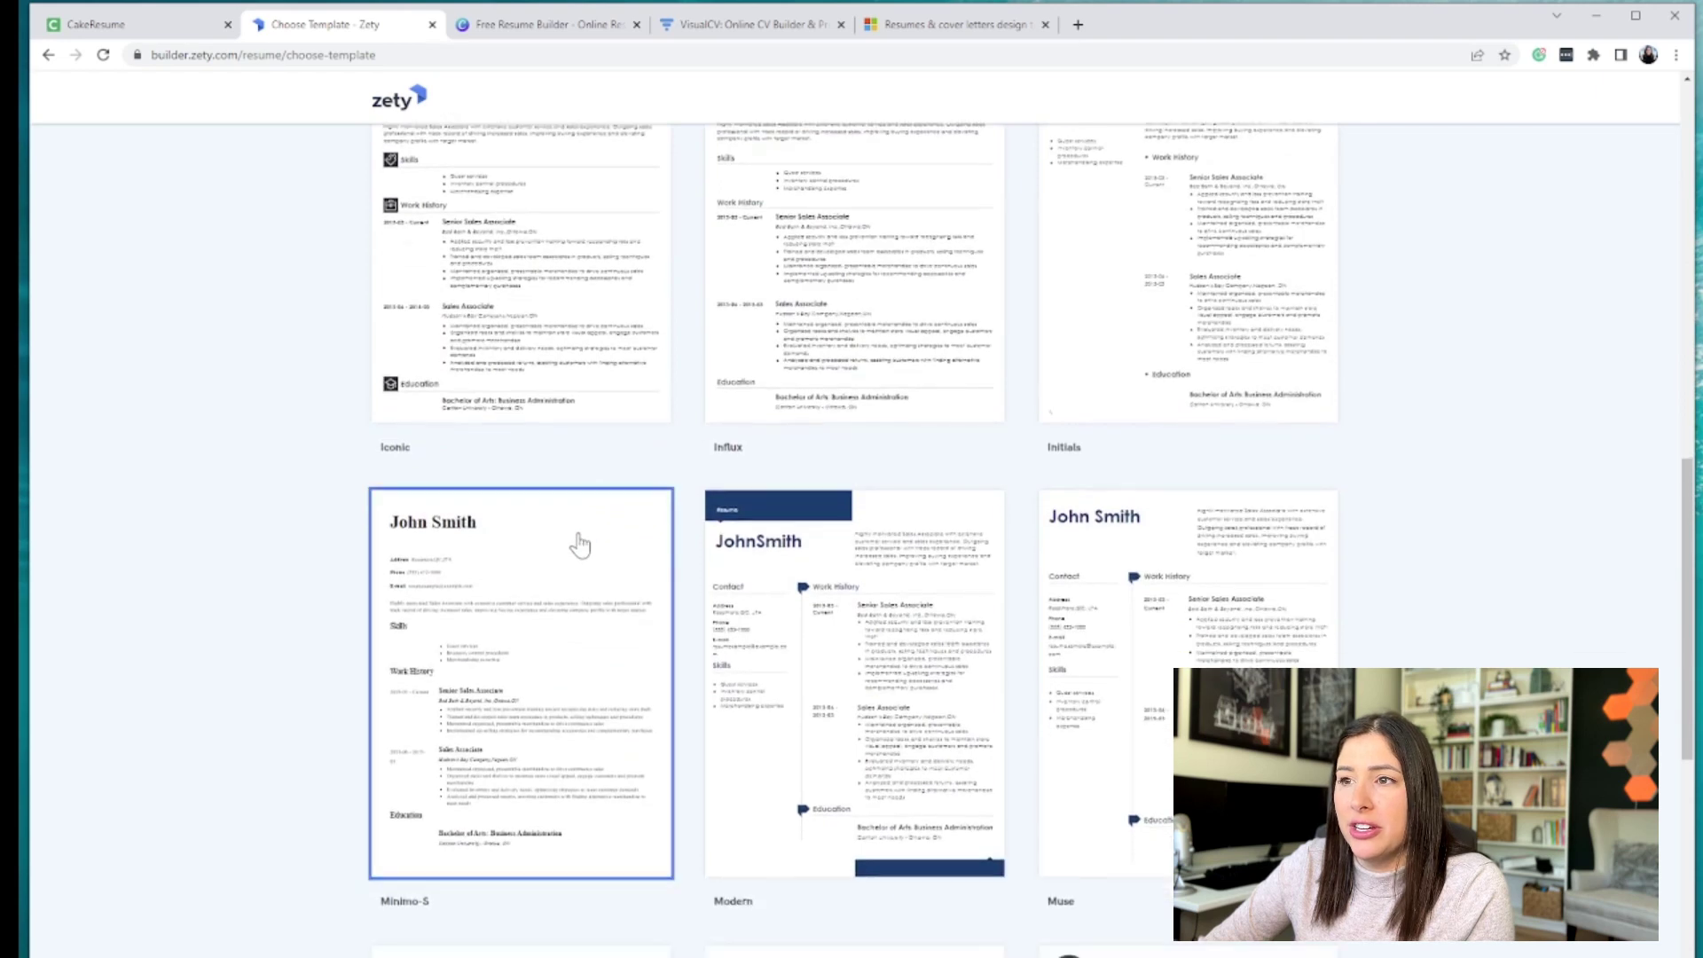
pyautogui.scroll(-4, 581, 546)
pyautogui.scroll(-4, 682, 483)
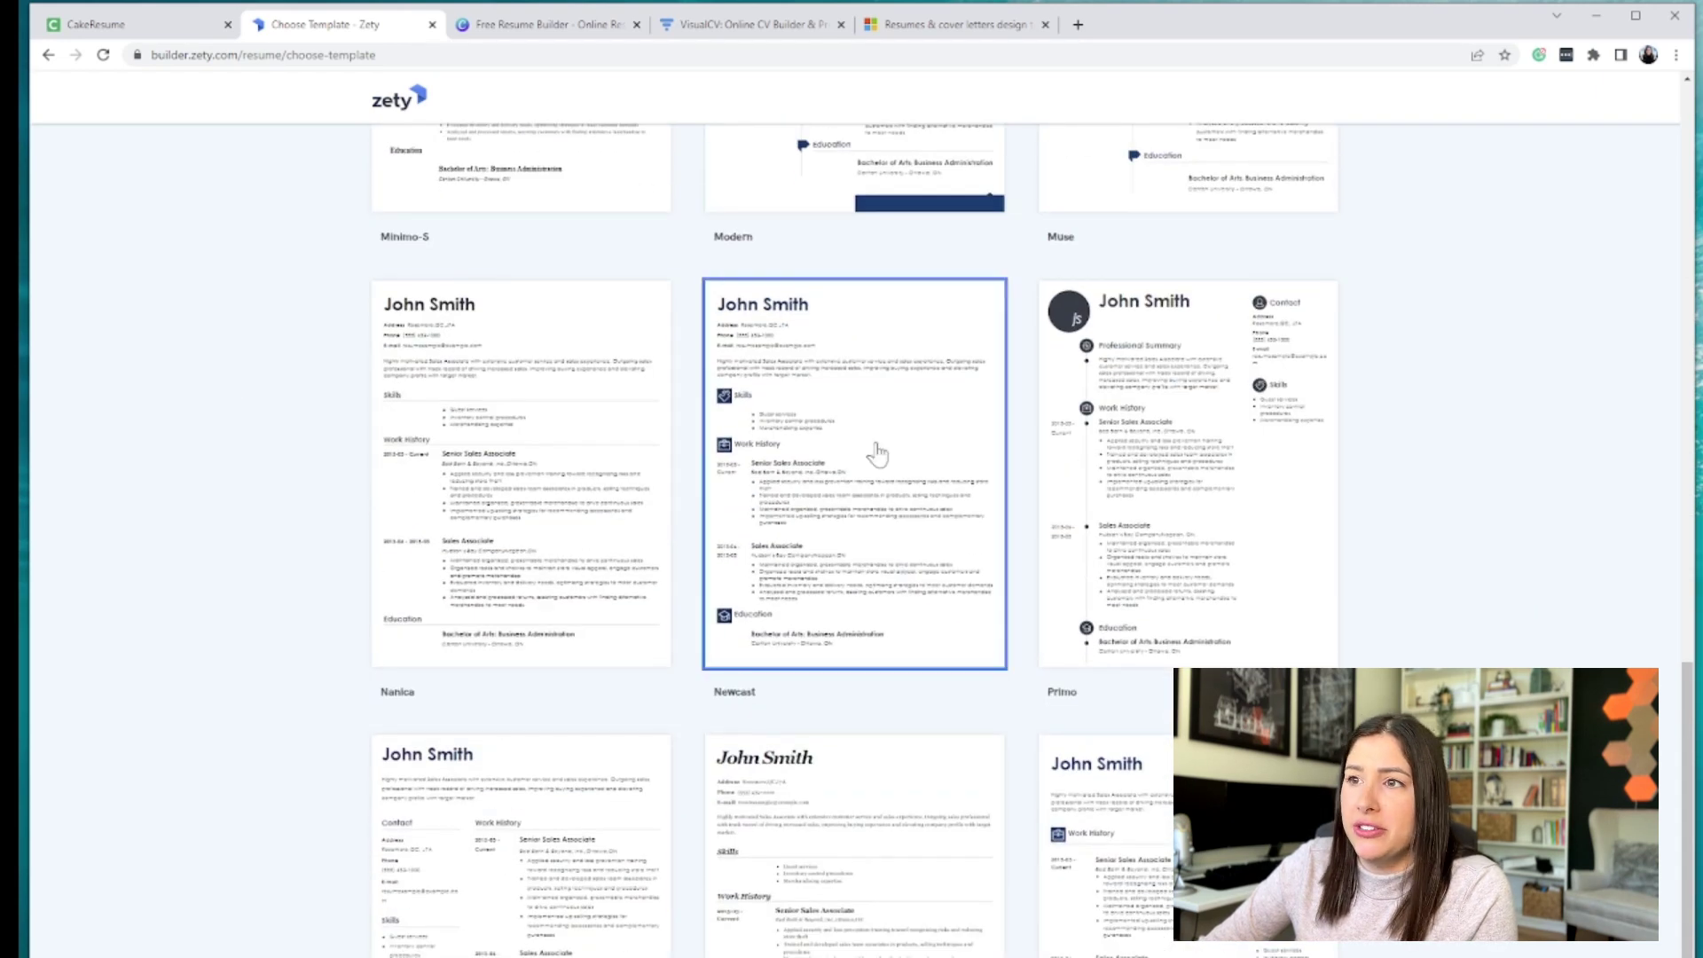
pyautogui.scroll(-3, 1202, 627)
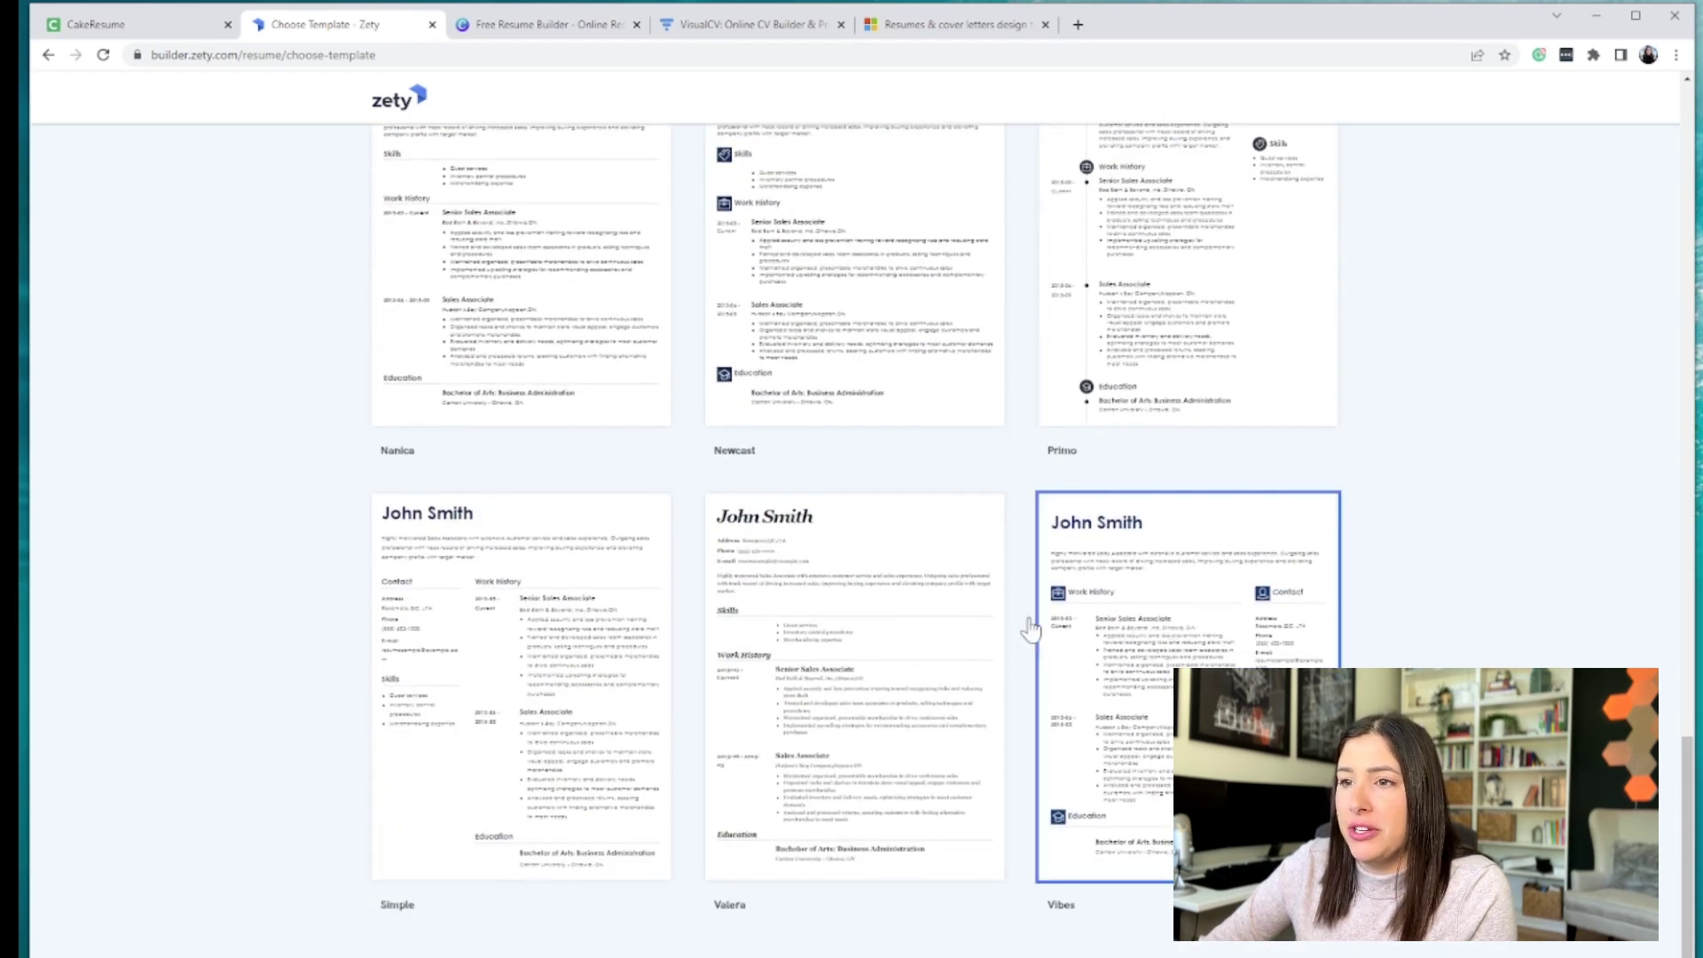
pyautogui.scroll(20, 688, 665)
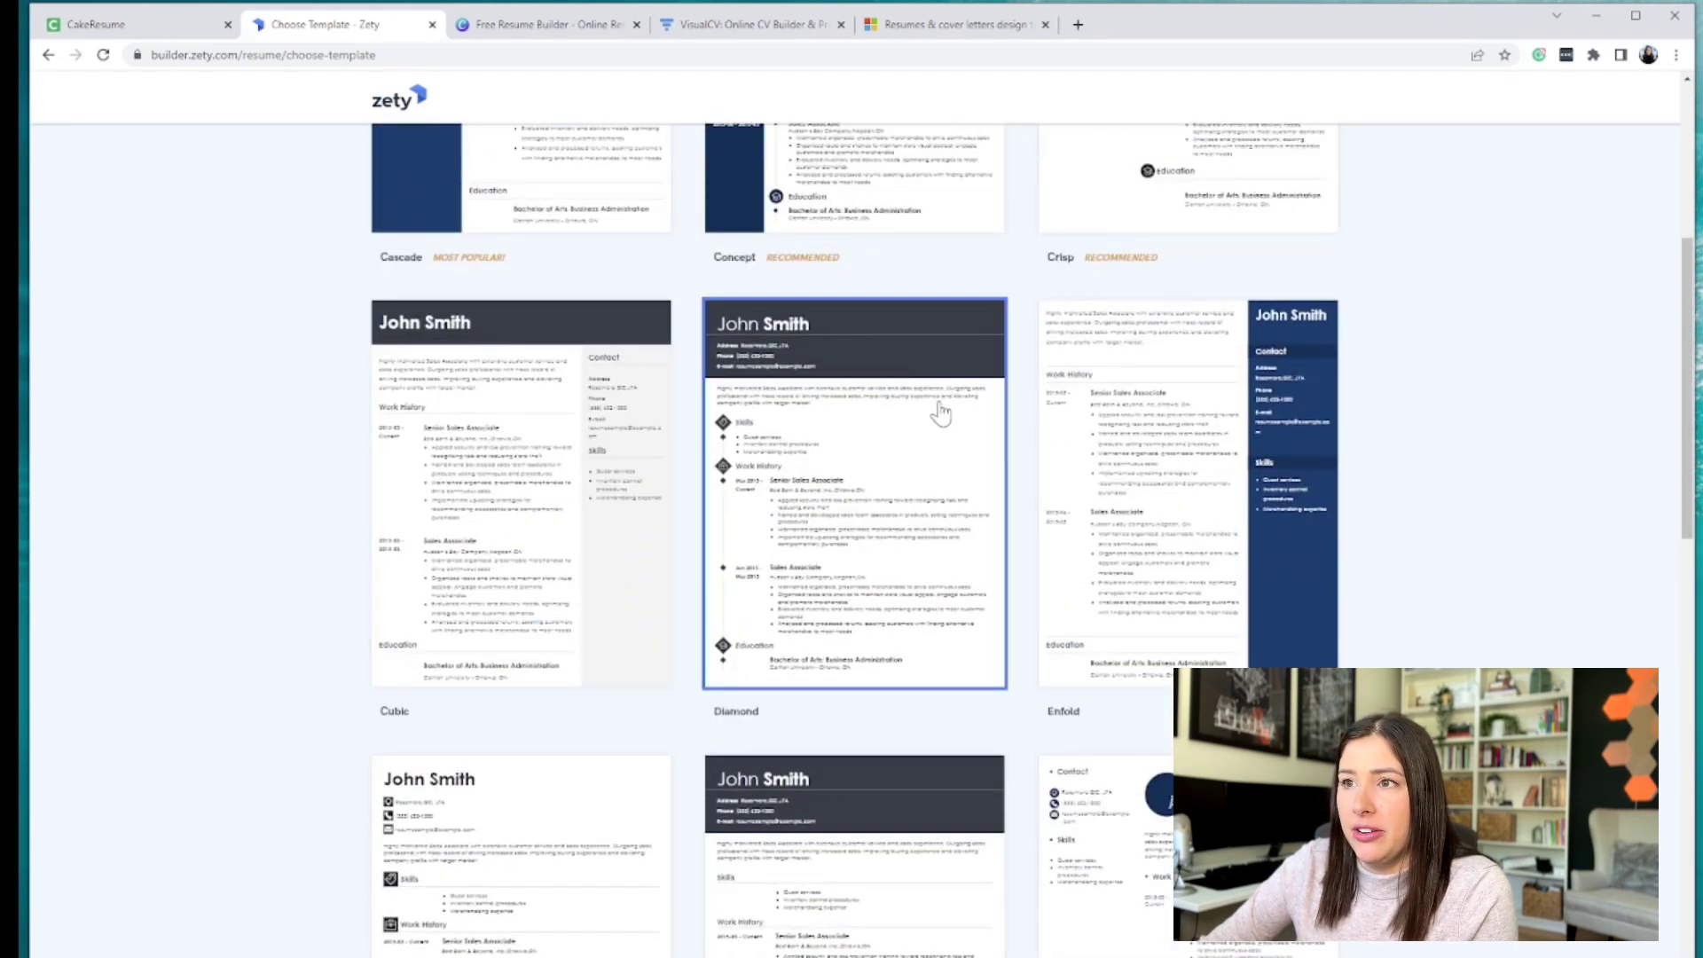
pyautogui.click(931, 454)
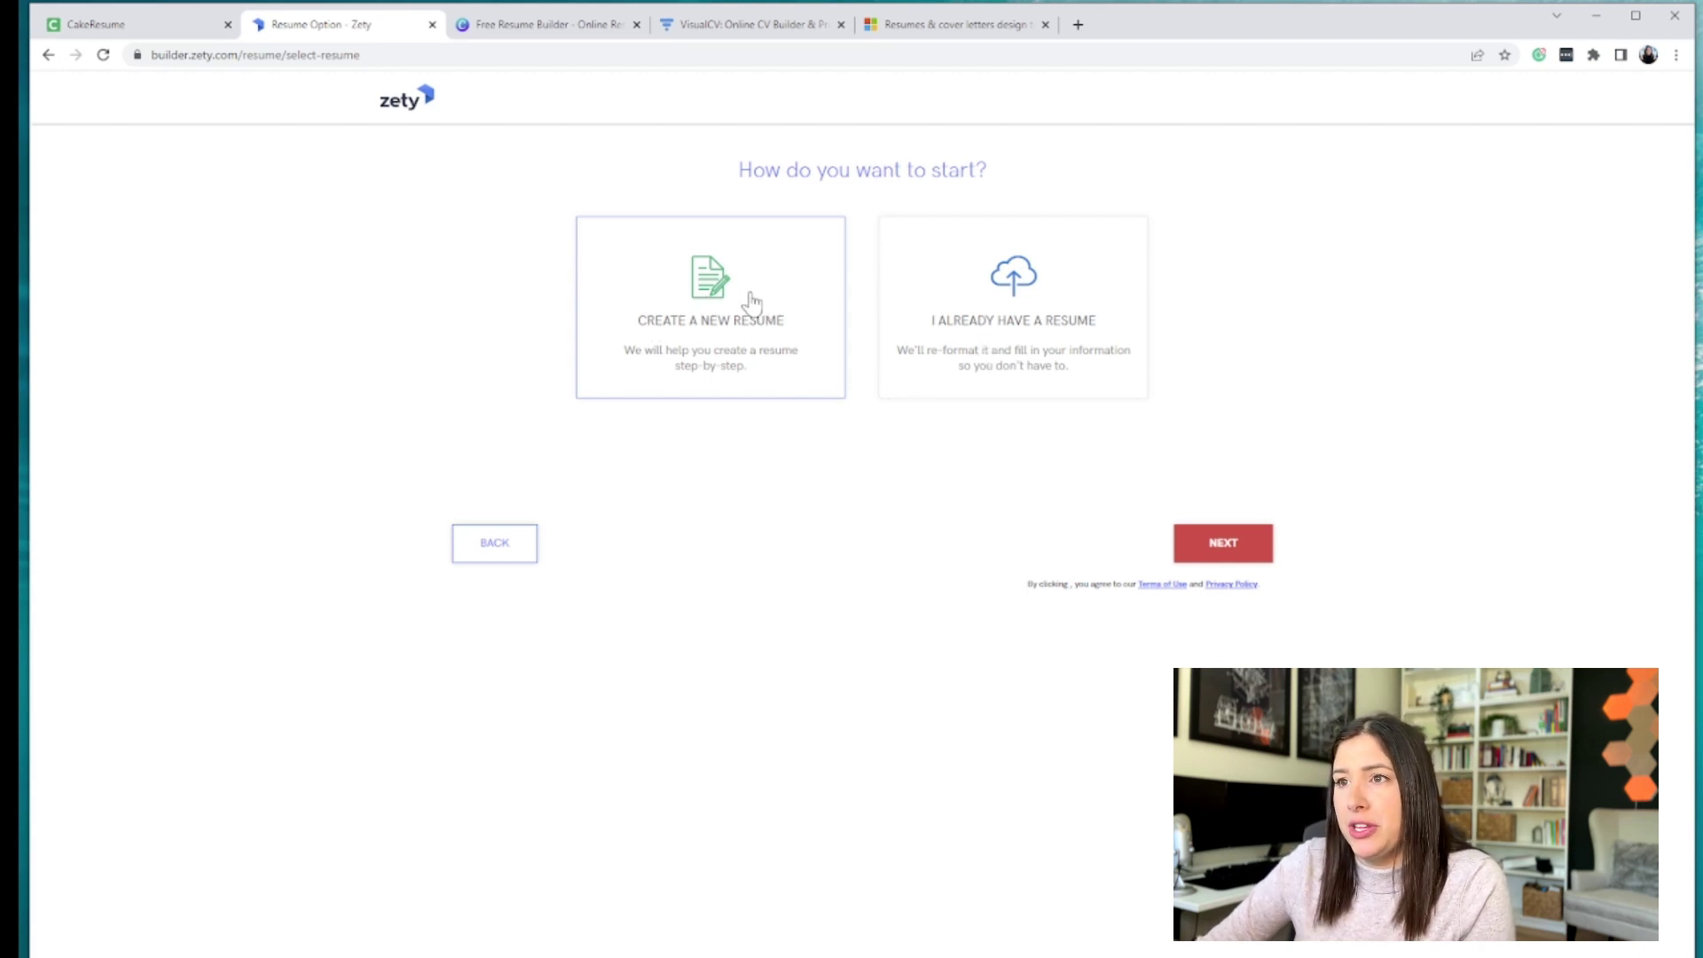
# - Create a new resume with first and last name, profession Tech, city and phone number
pyautogui.click(760, 343)
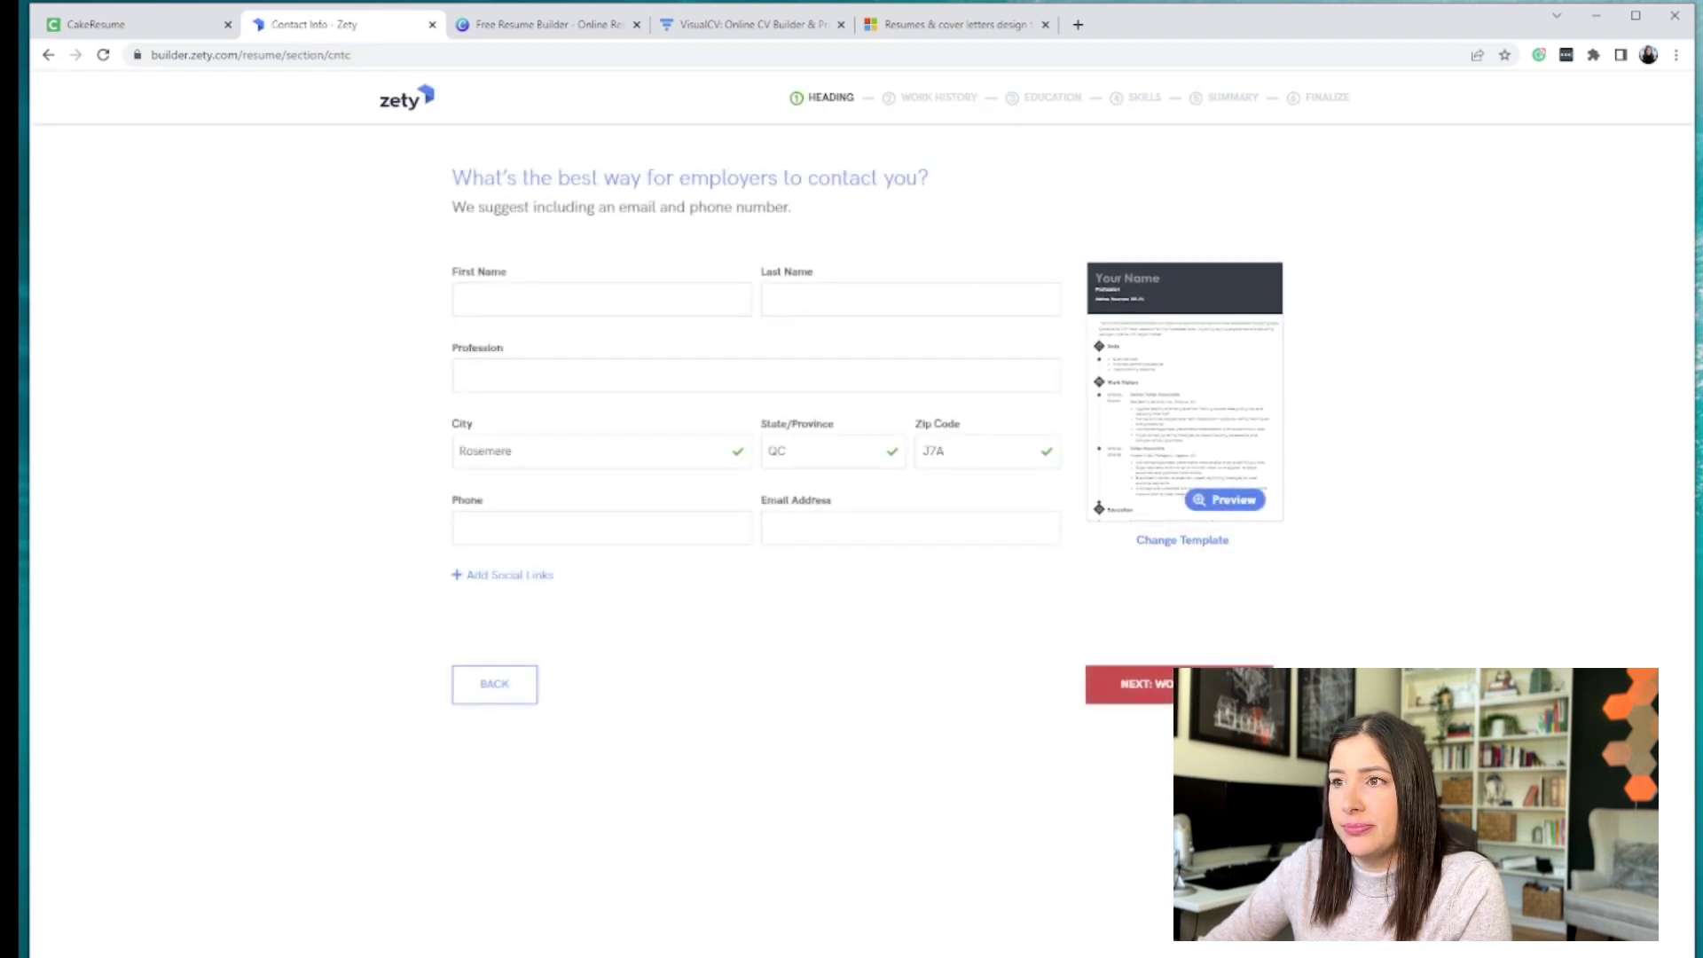
pyautogui.click(568, 299)
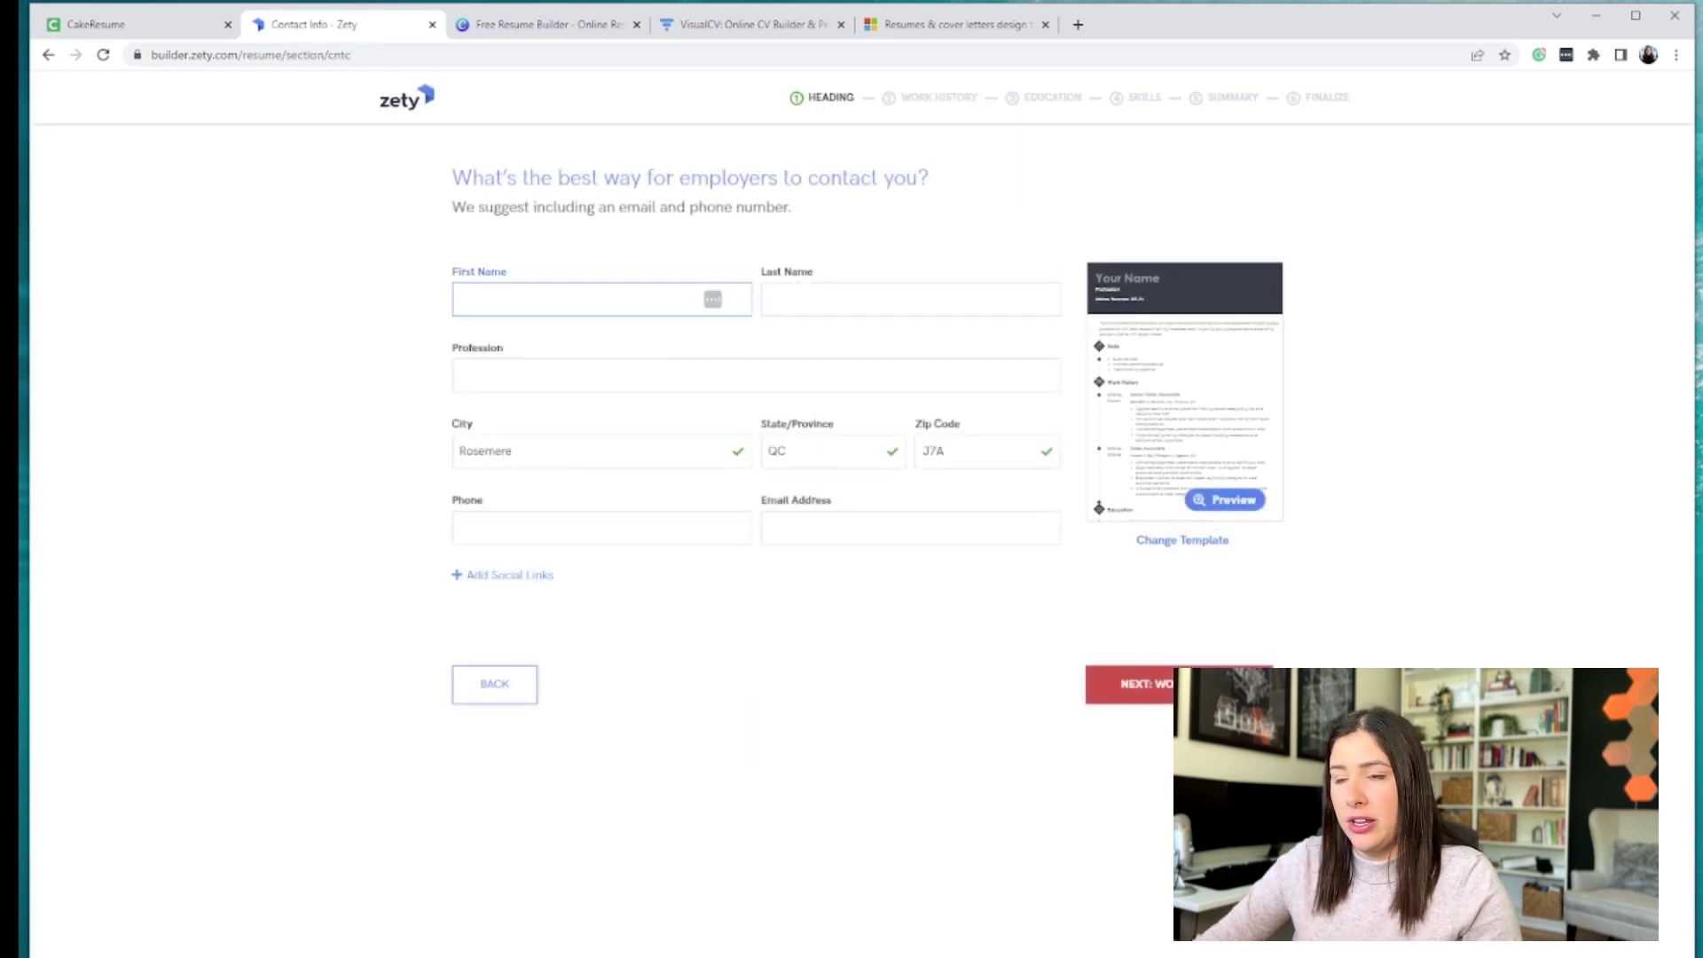
pyautogui.write('Jessica')
pyautogui.press('Tab')
pyautogui.write('Pe')
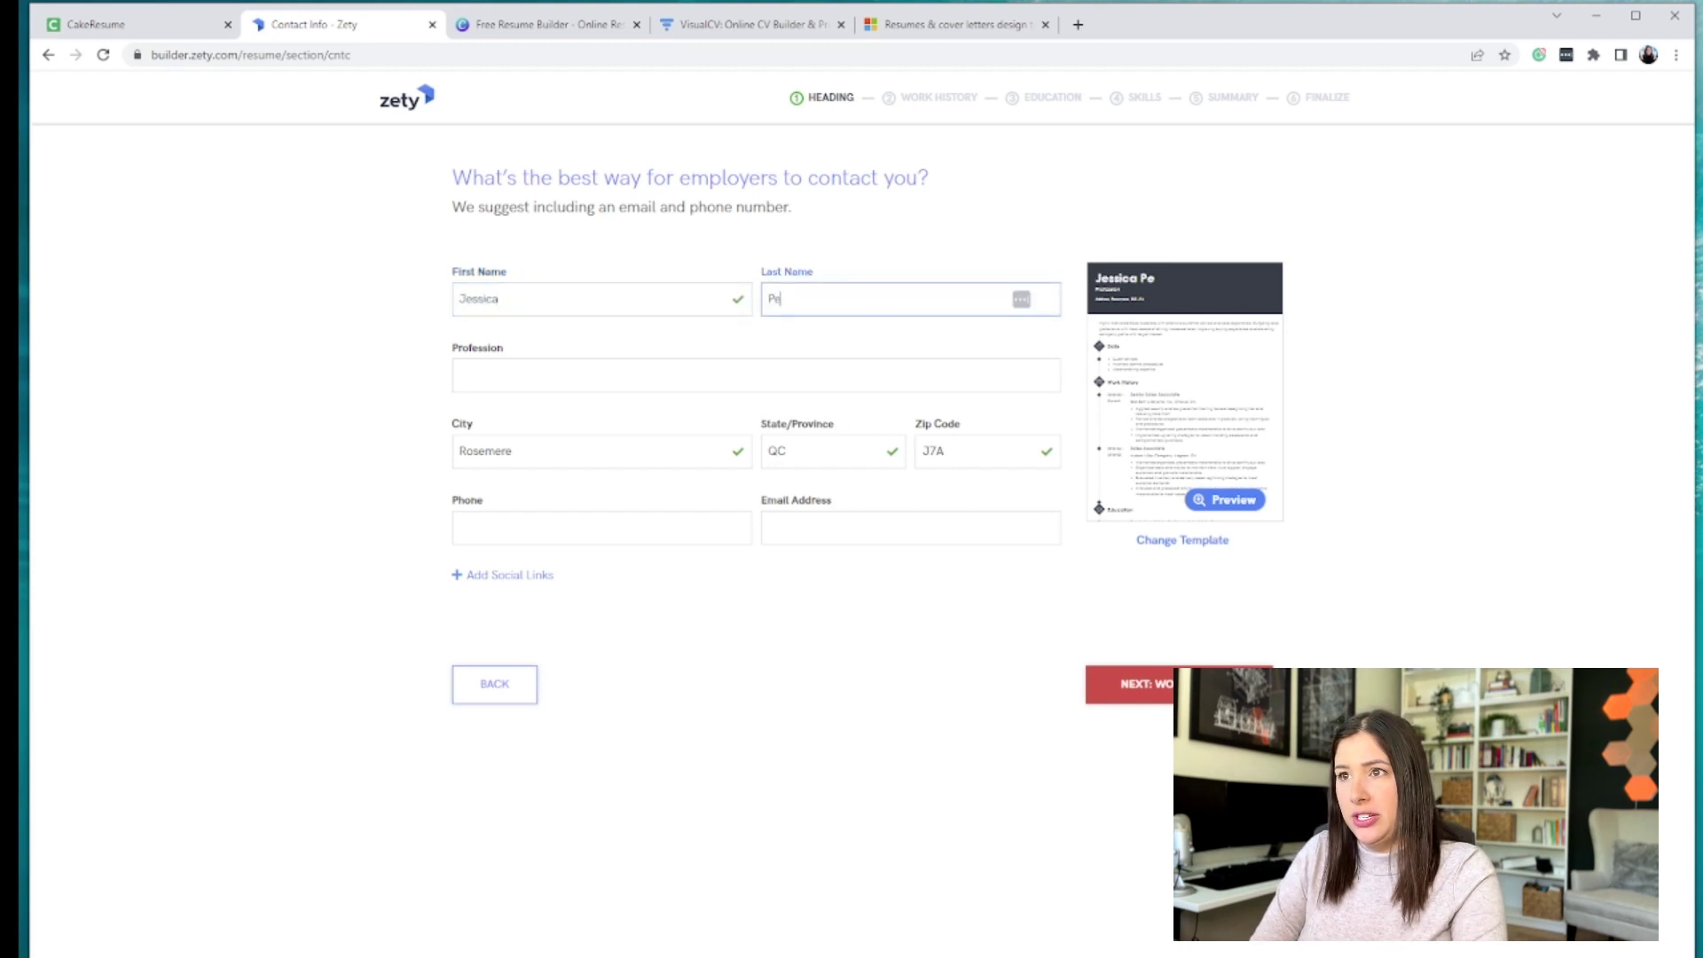
pyautogui.press('Tab')
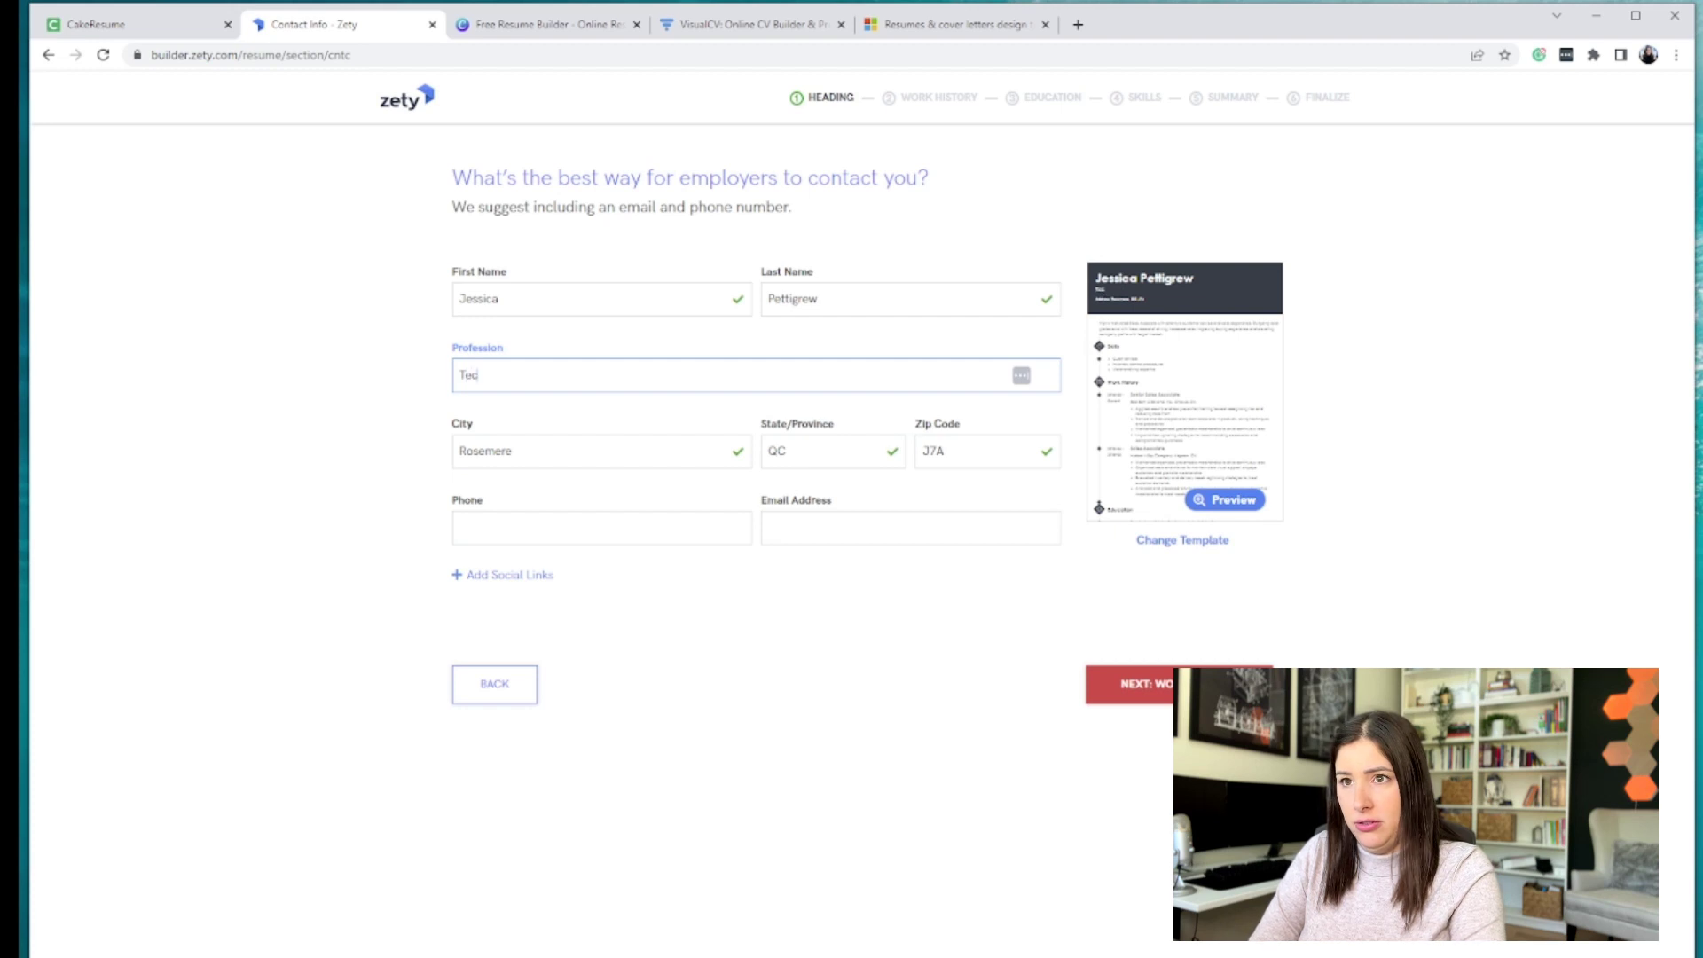
pyautogui.press('Tab')
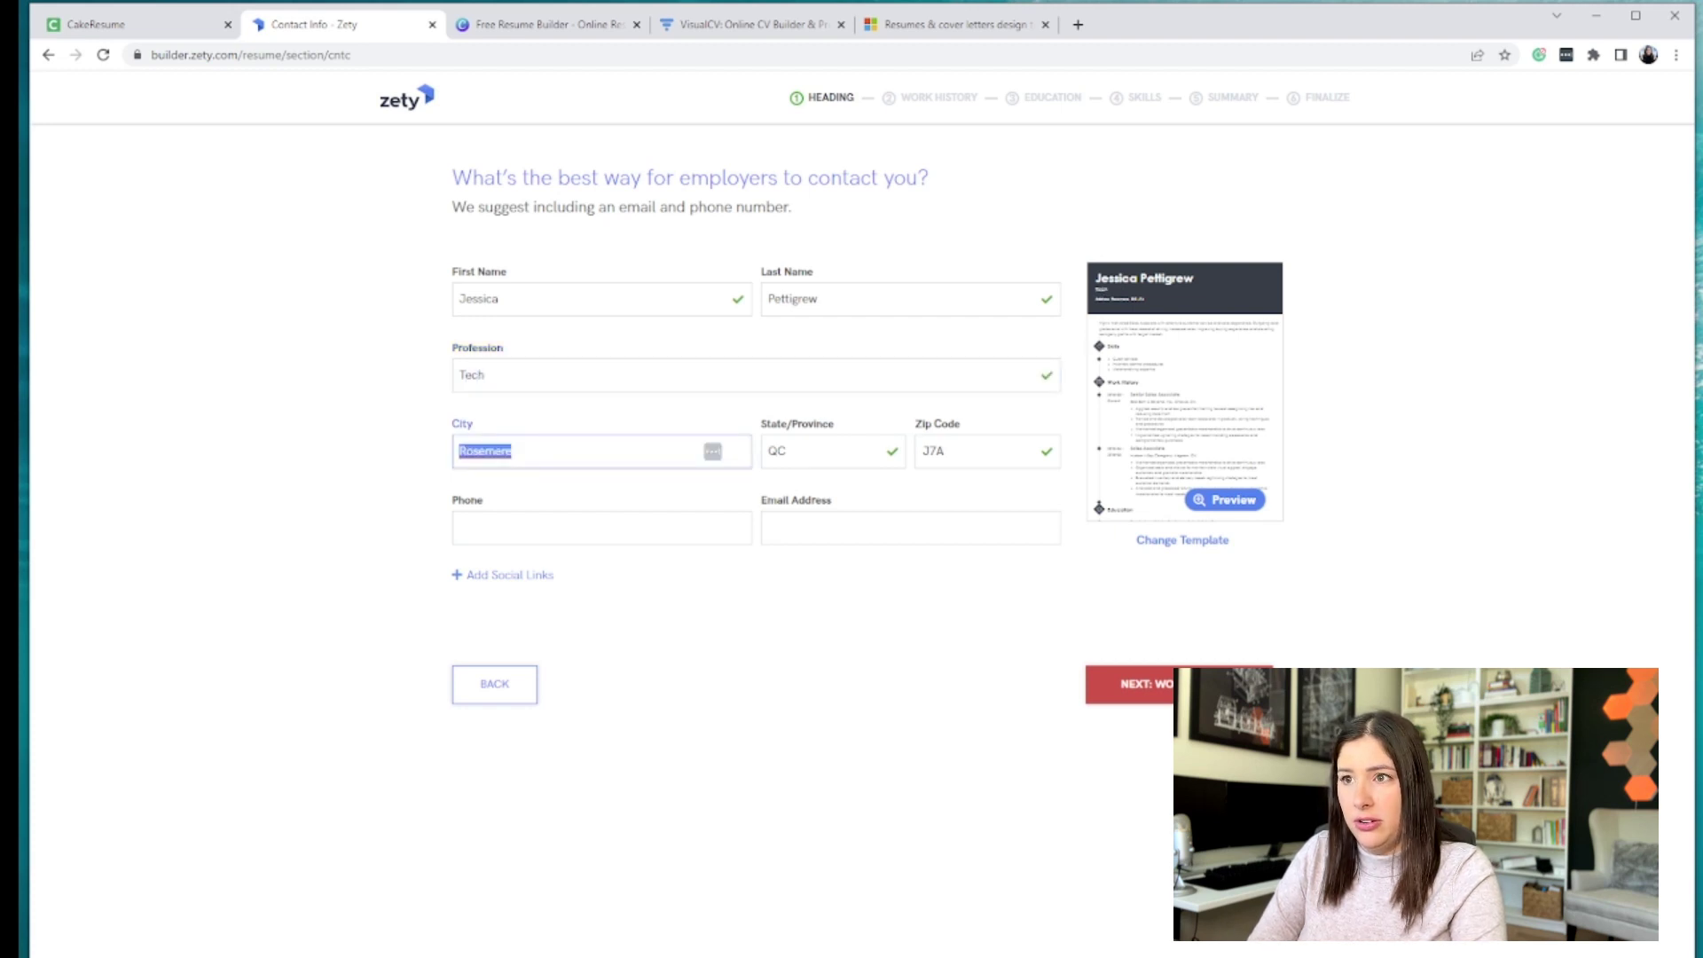
pyautogui.write('B')
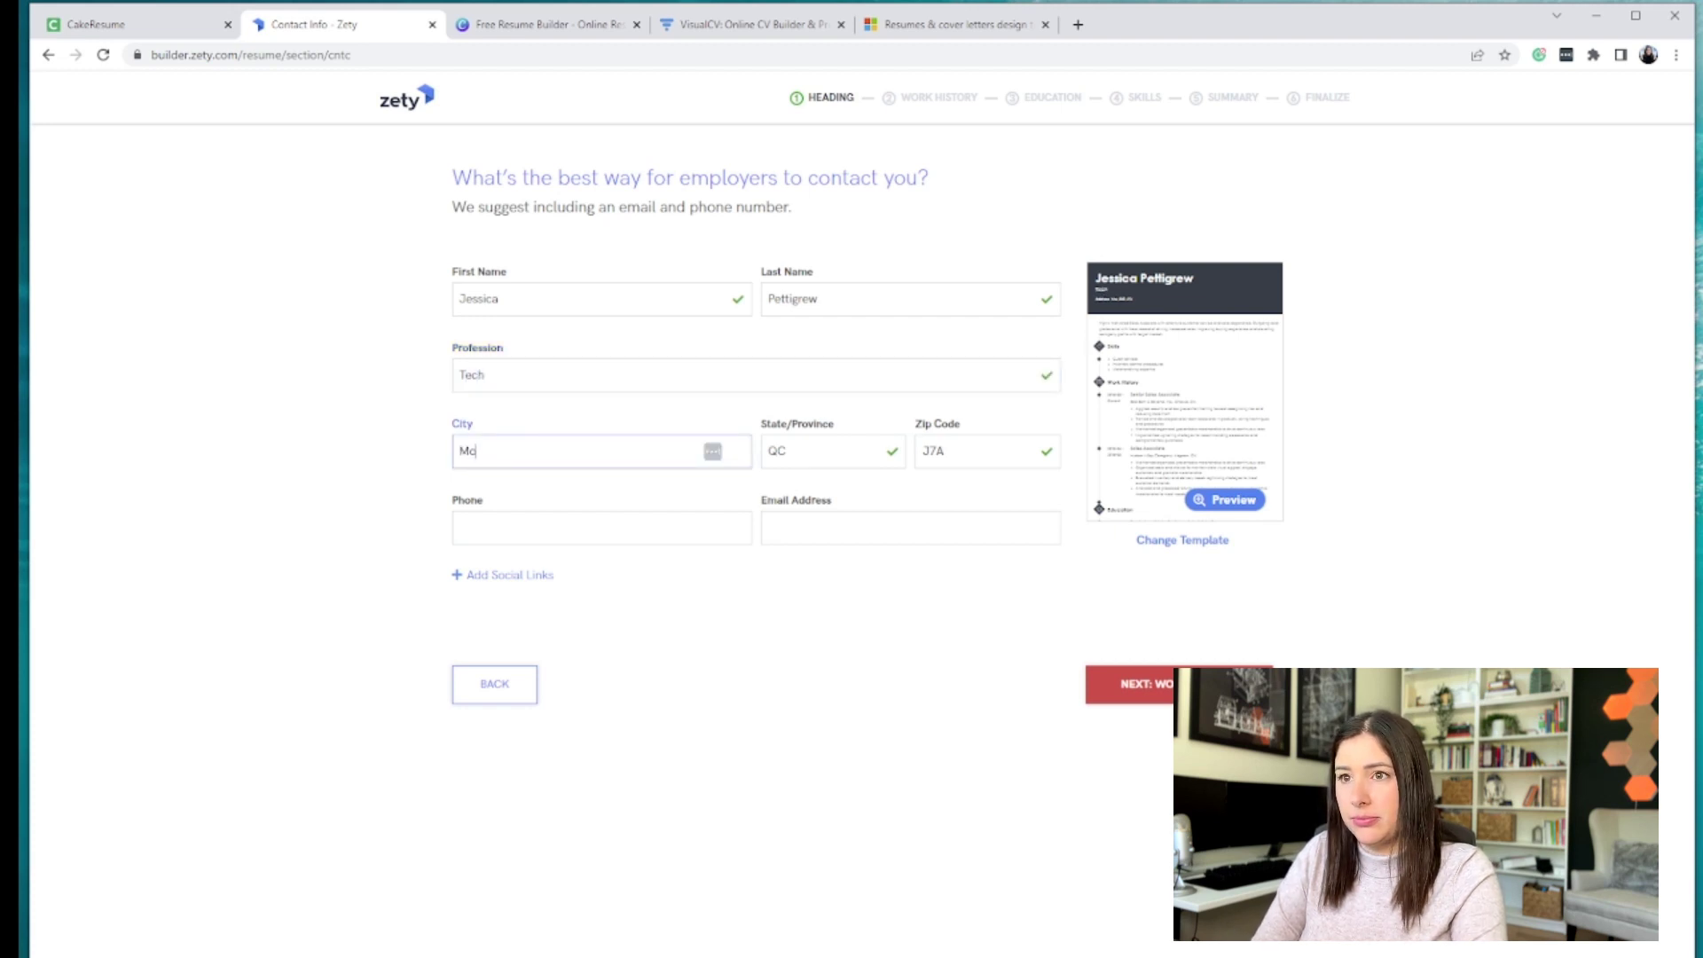
pyautogui.click(479, 528)
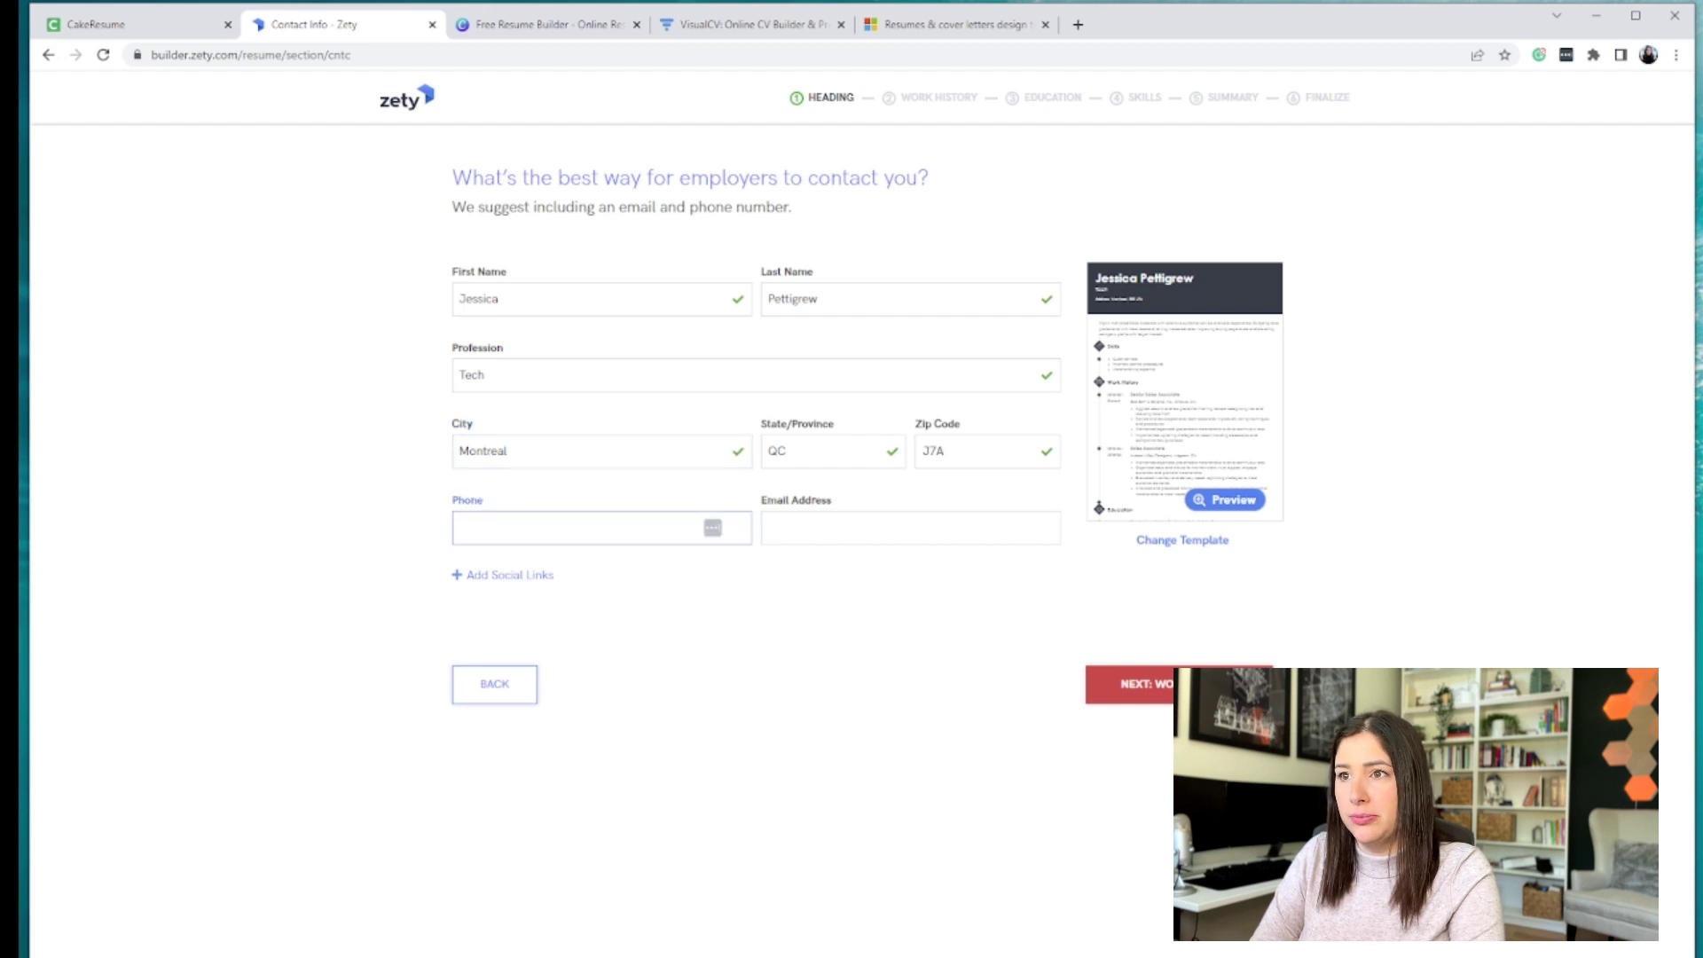
pyautogui.write('534654464')
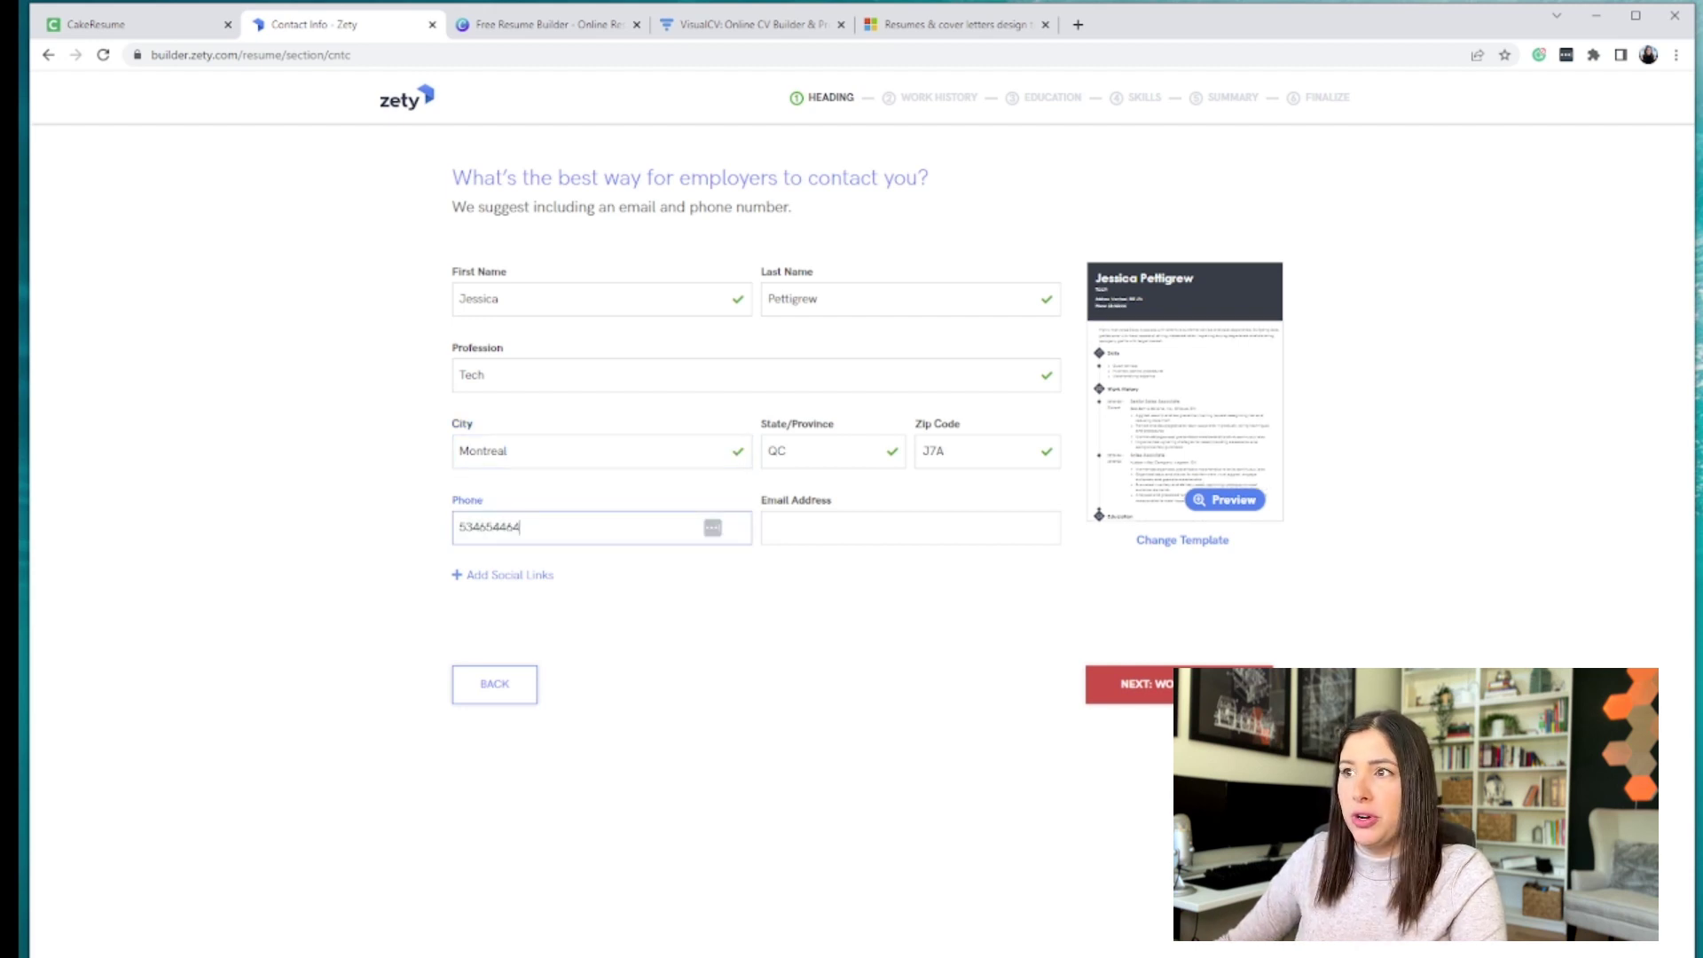
# - Preview the filled-in resume, close the preview, and switch to the VisualCV tab
pyautogui.click(1229, 502)
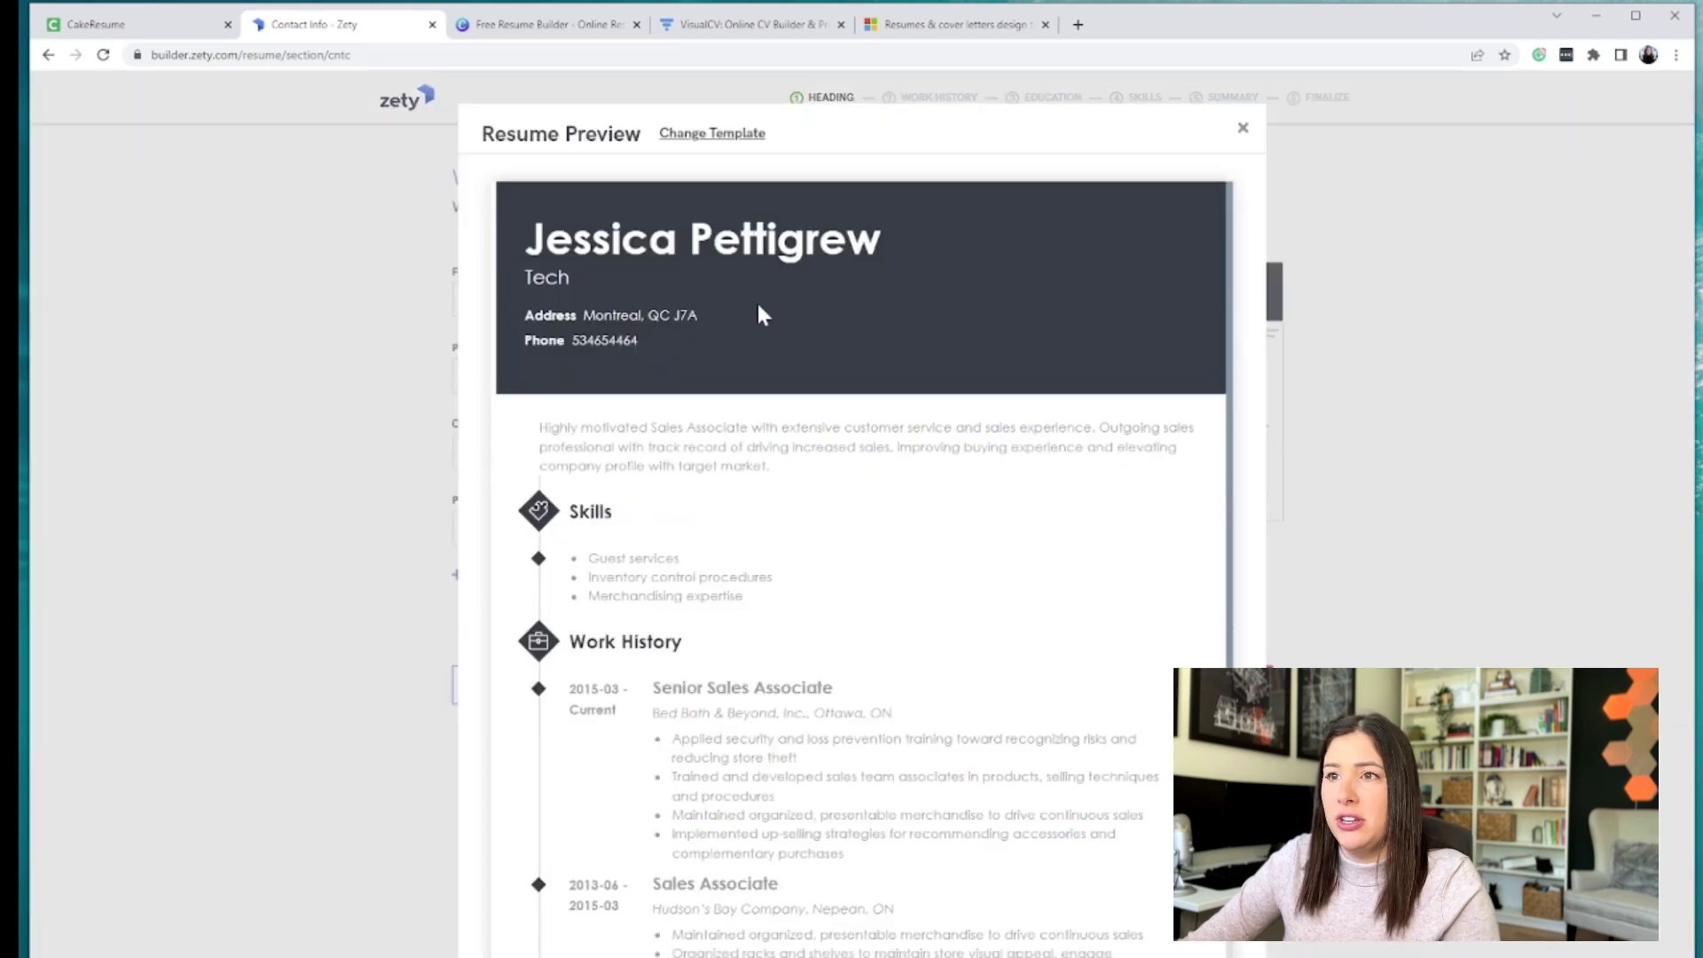
pyautogui.scroll(-3, 760, 312)
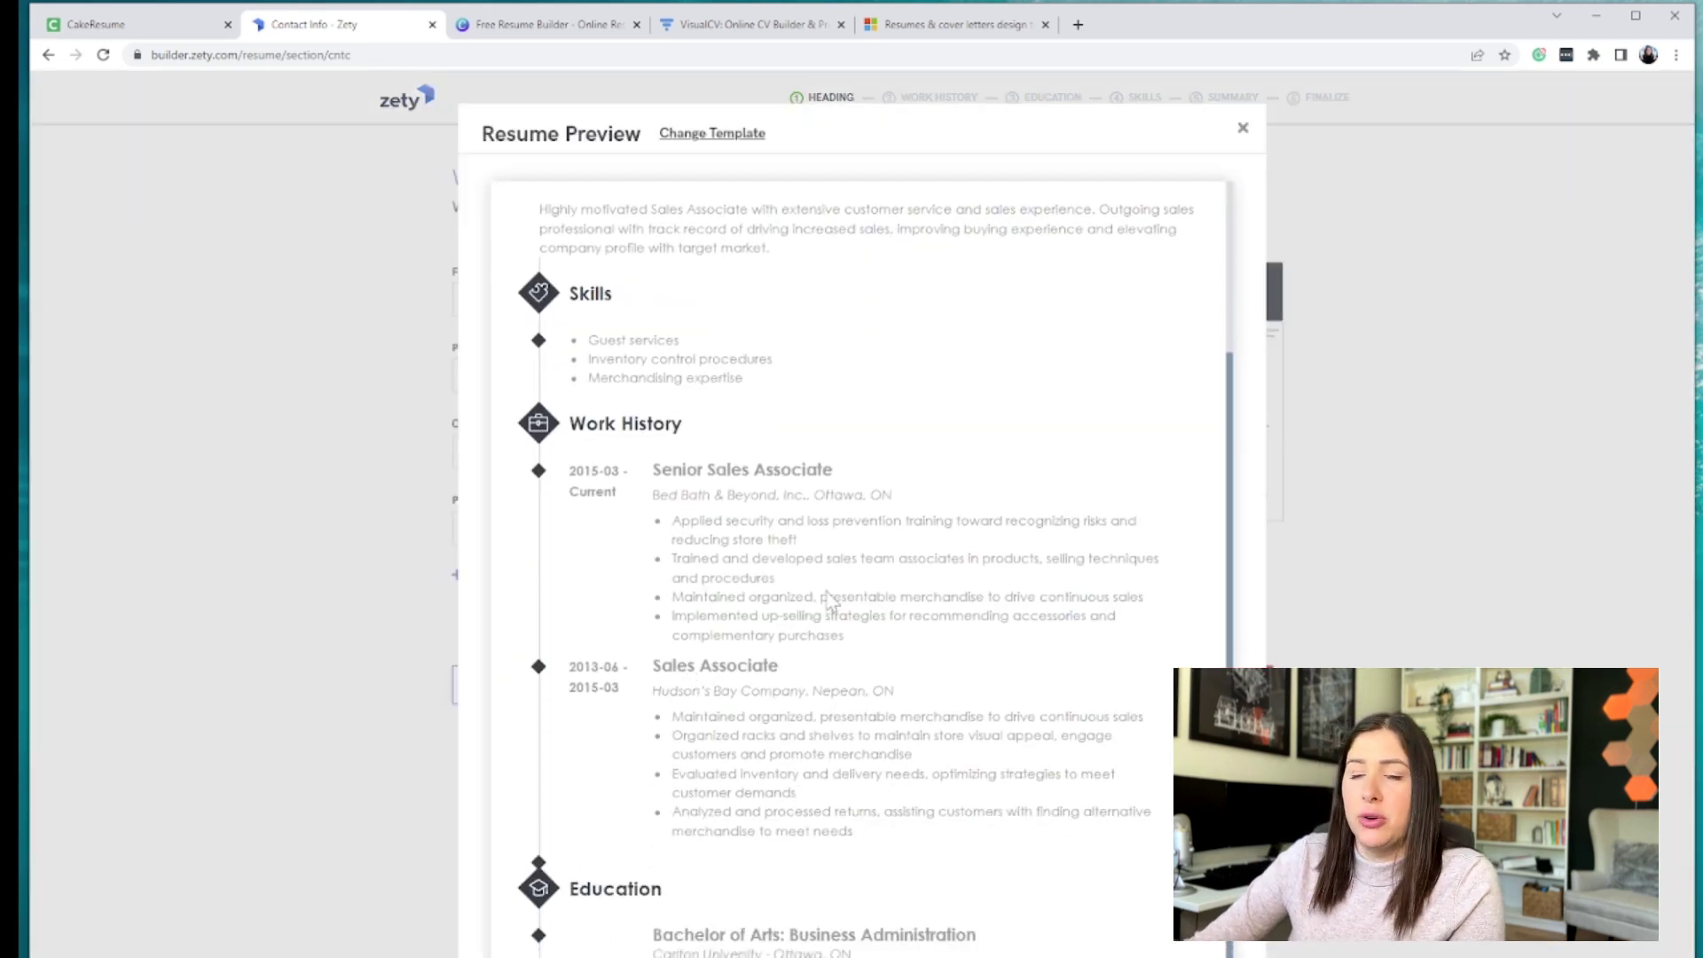
pyautogui.click(1243, 129)
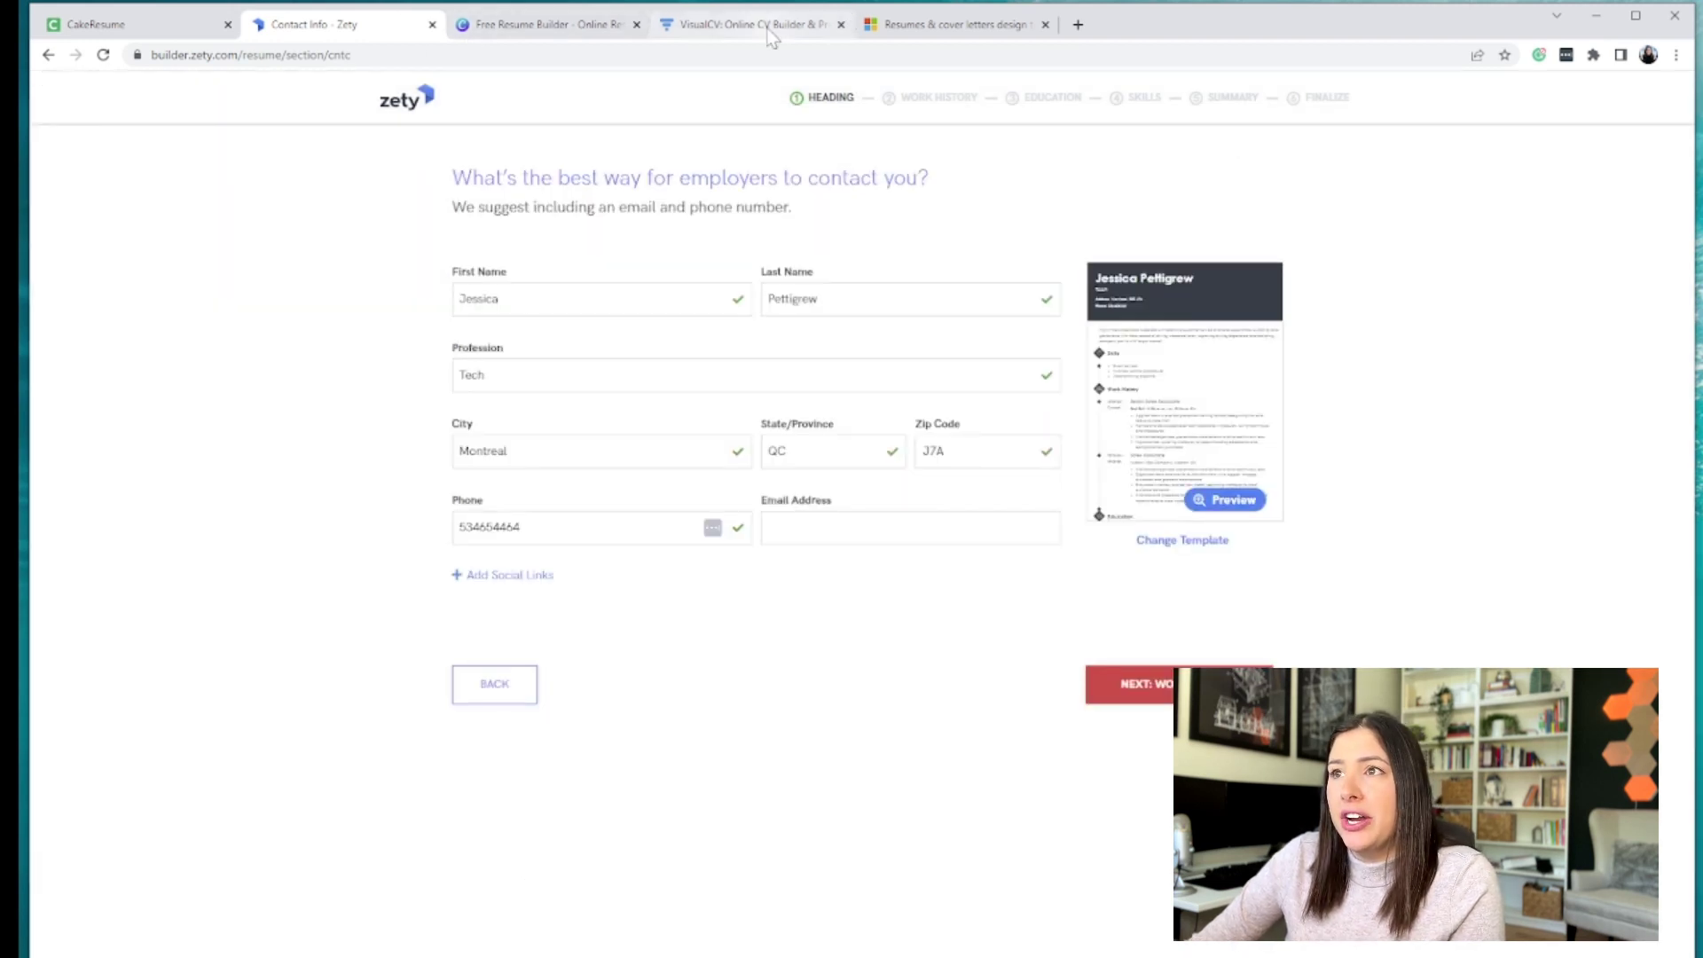
pyautogui.click(546, 24)
pyautogui.click(796, 26)
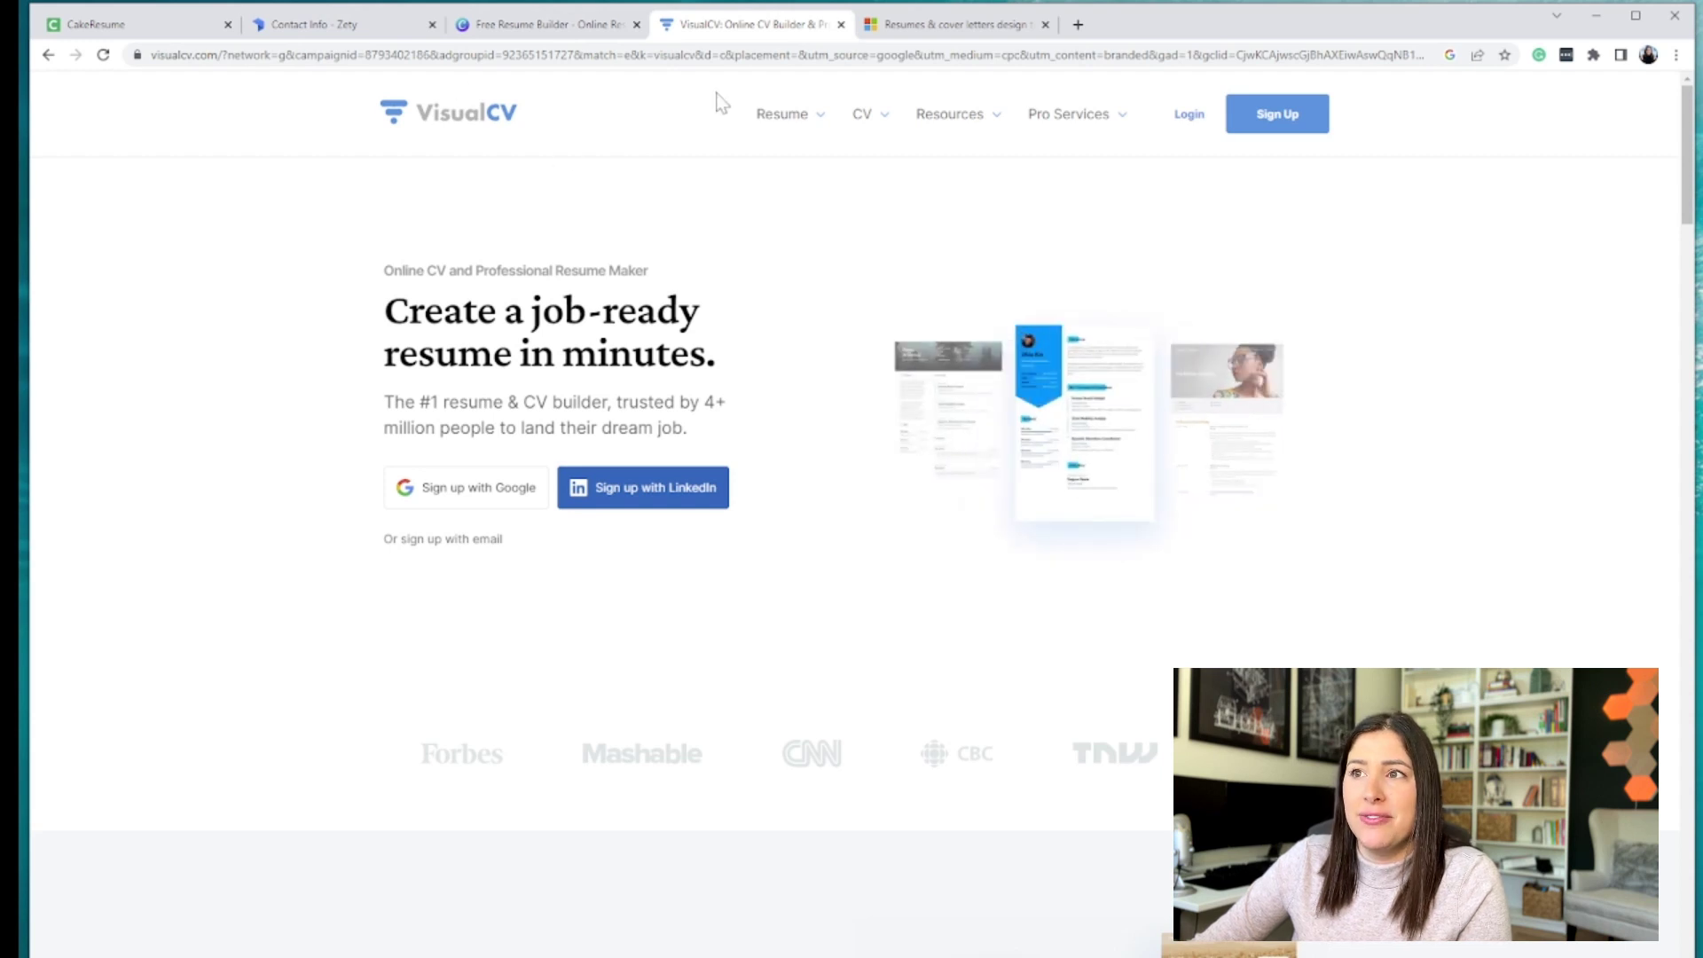
# - Open VisualCV's Resume Builder page from the Resume menu, scroll through it, then switch to Microsoft Create
pyautogui.moveTo(791, 133)
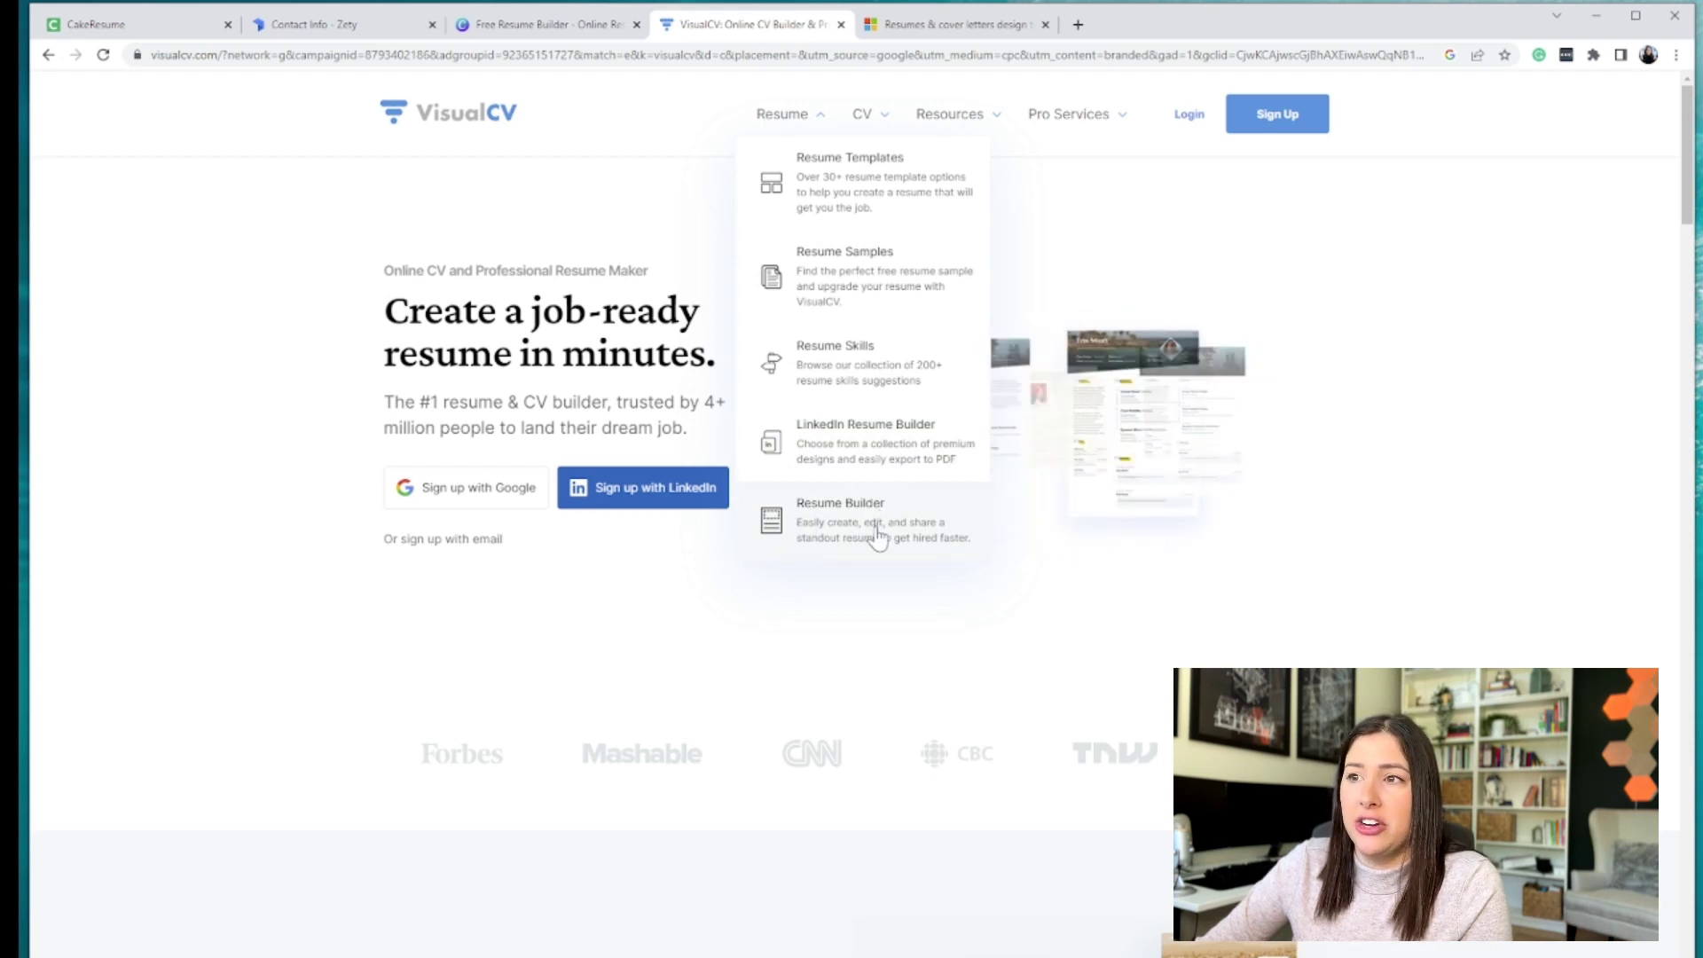
pyautogui.click(877, 535)
pyautogui.scroll(-3, 855, 603)
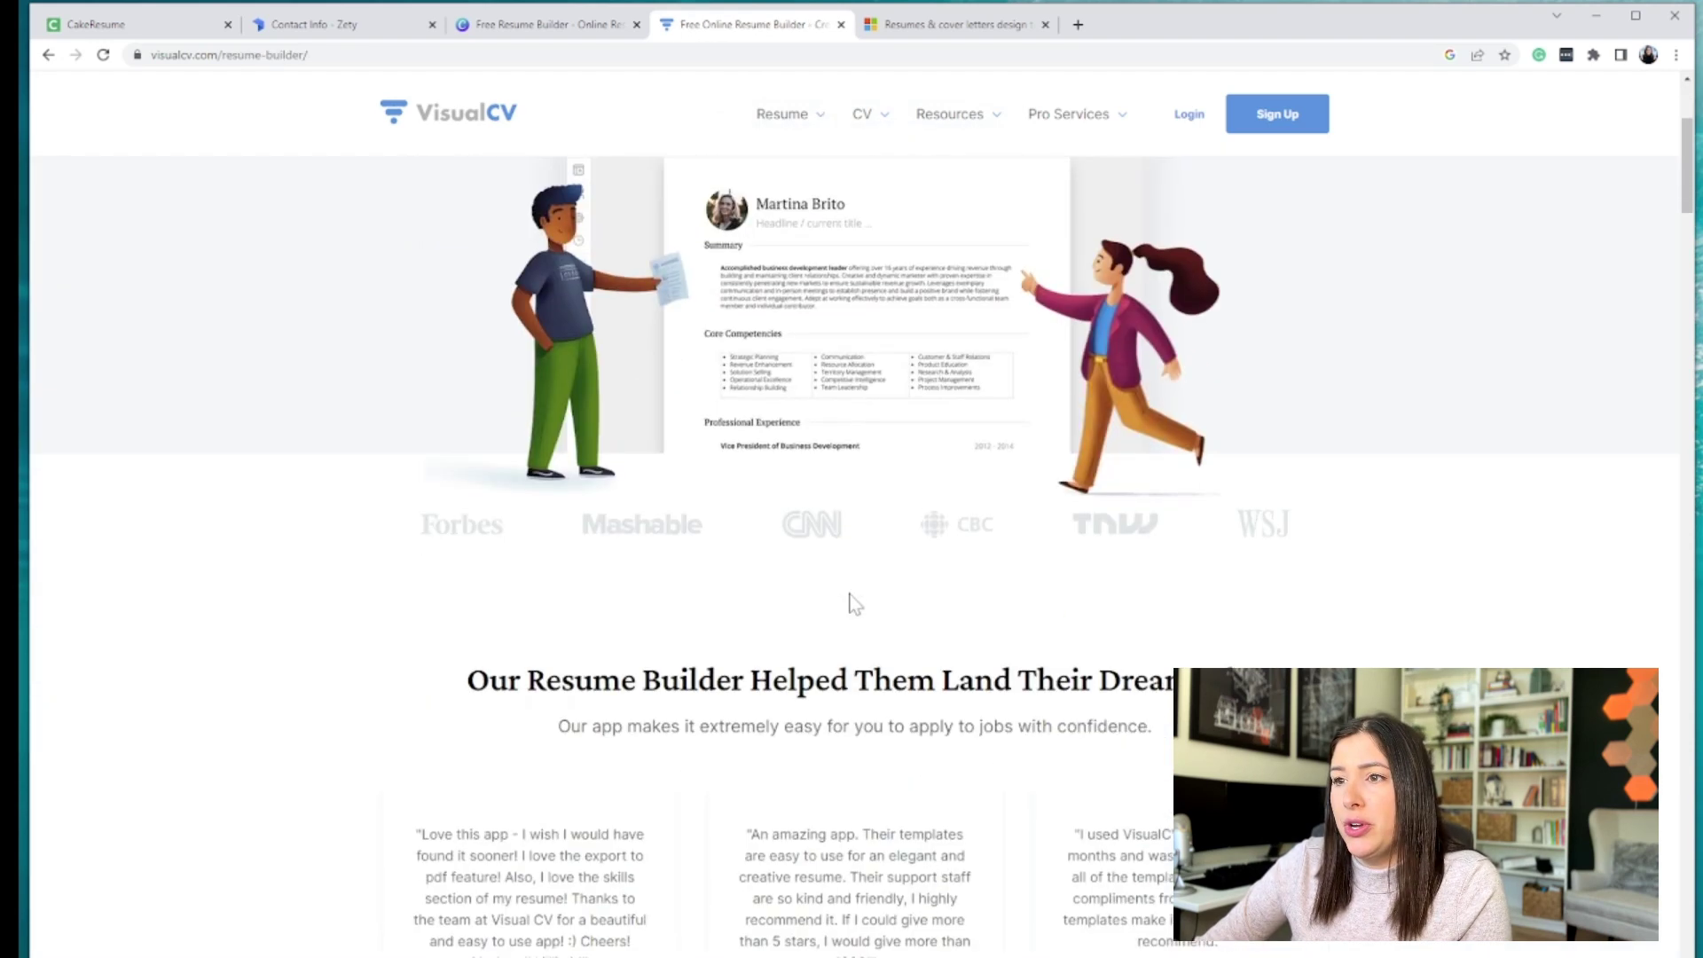
pyautogui.scroll(-10, 852, 603)
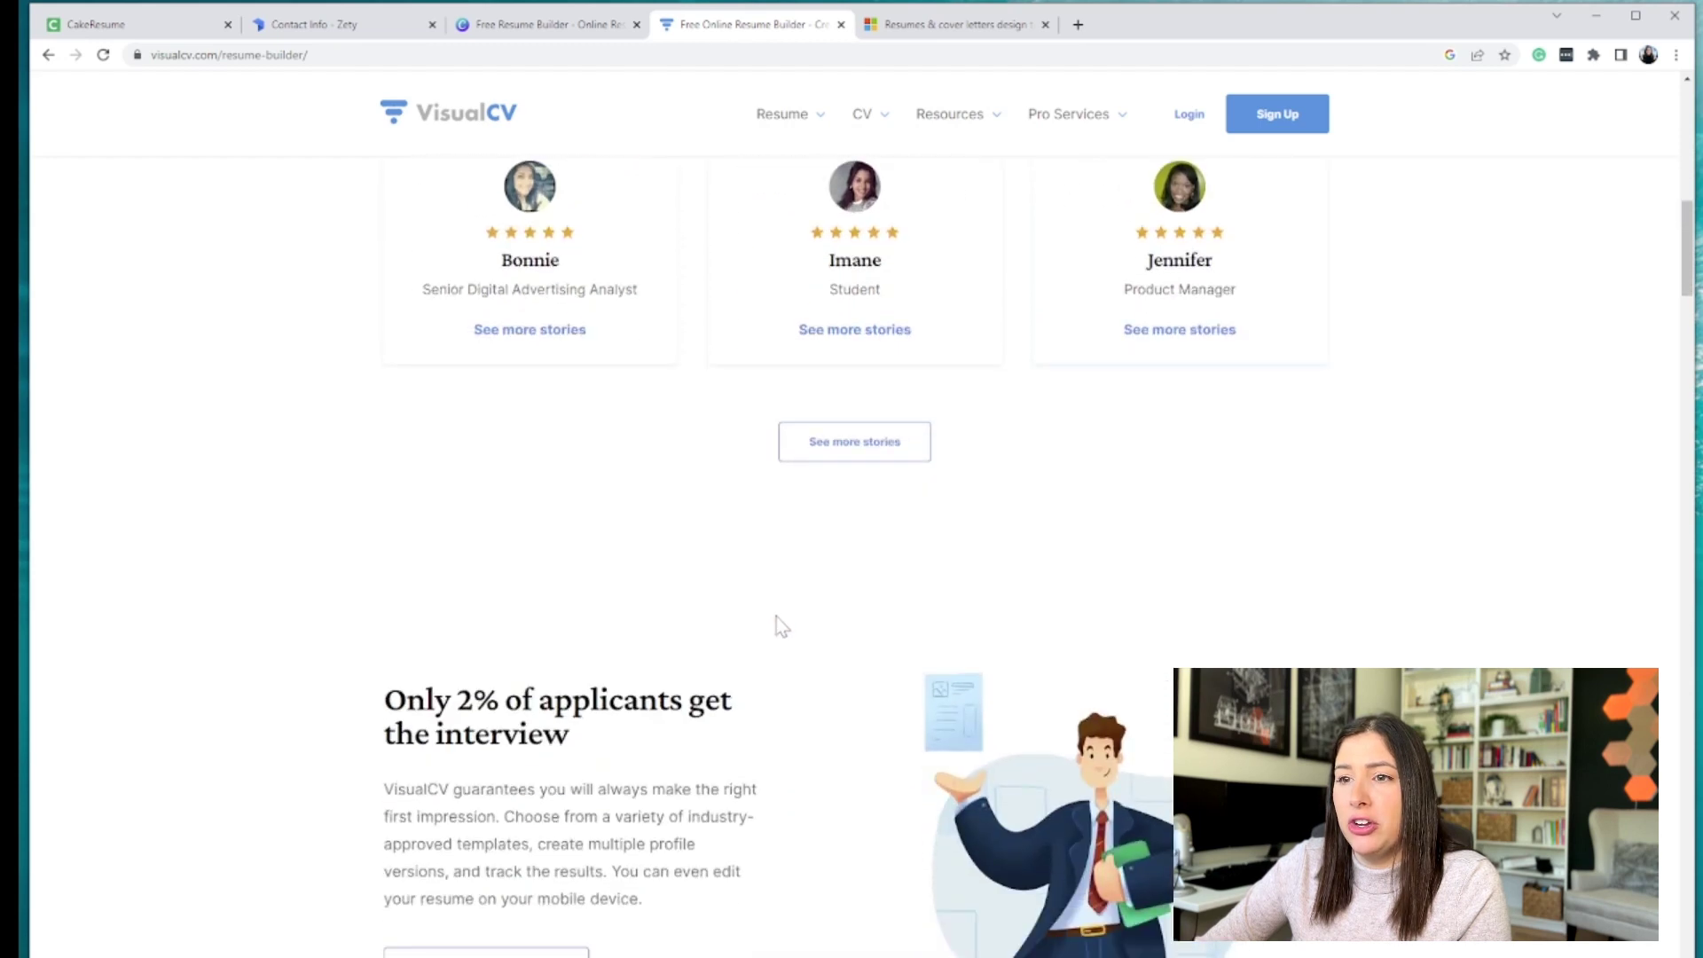
pyautogui.scroll(10, 775, 616)
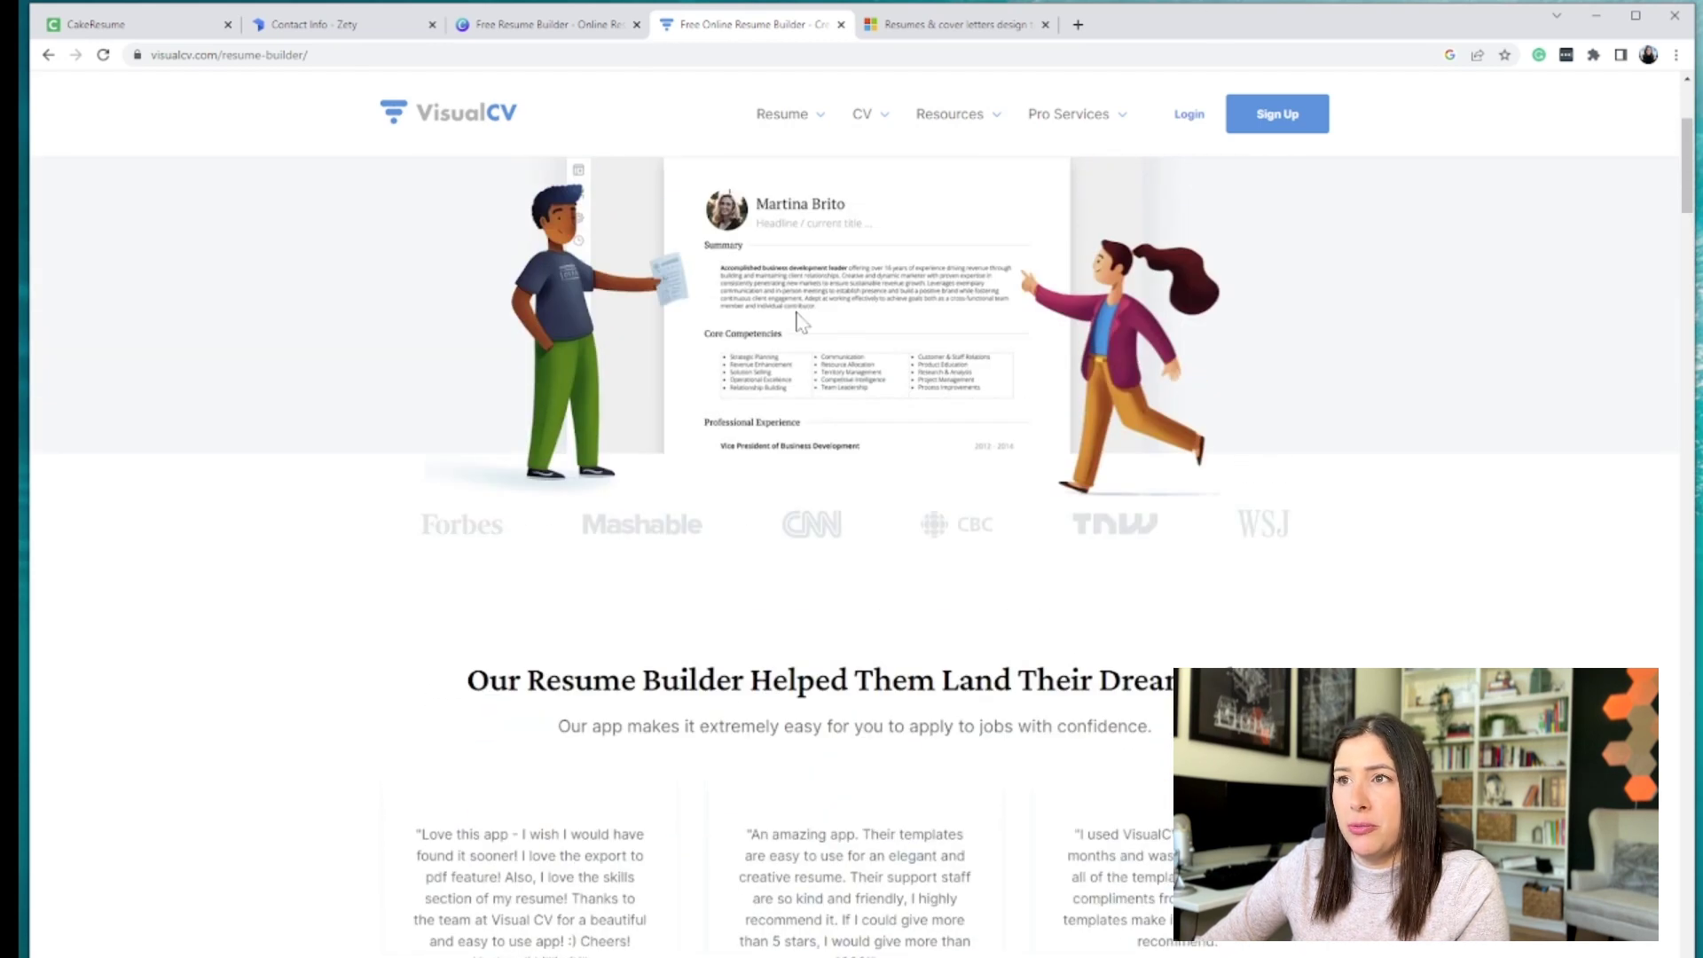
pyautogui.scroll(4, 797, 317)
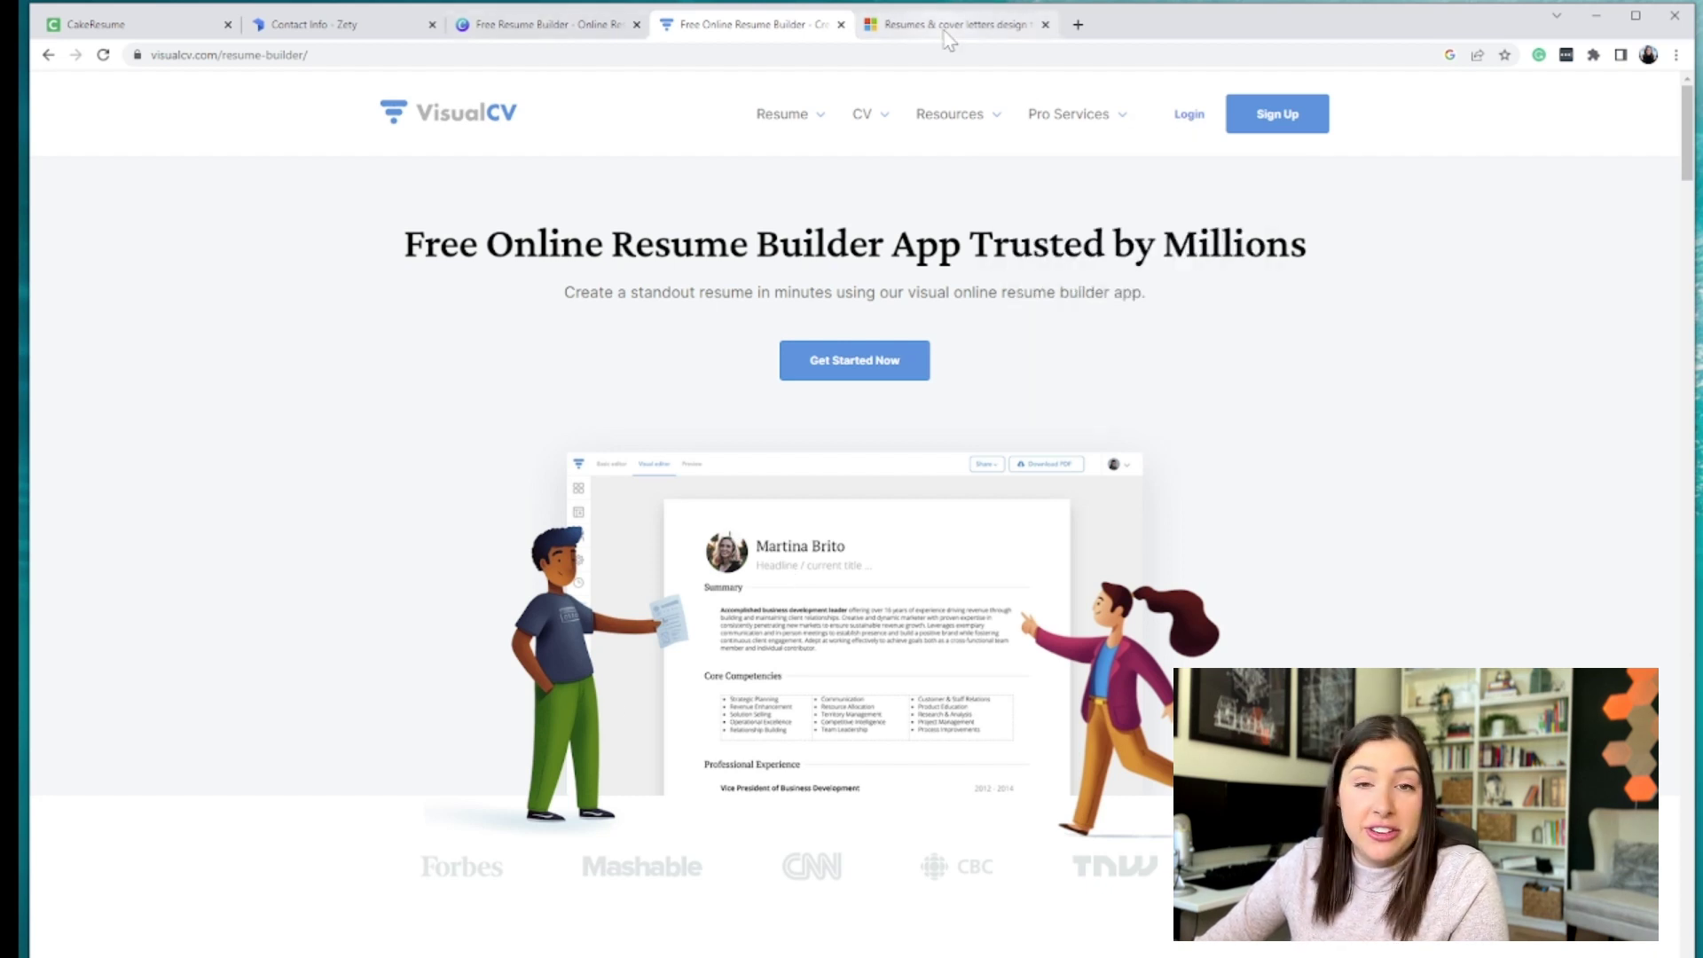
pyautogui.moveTo(949, 40)
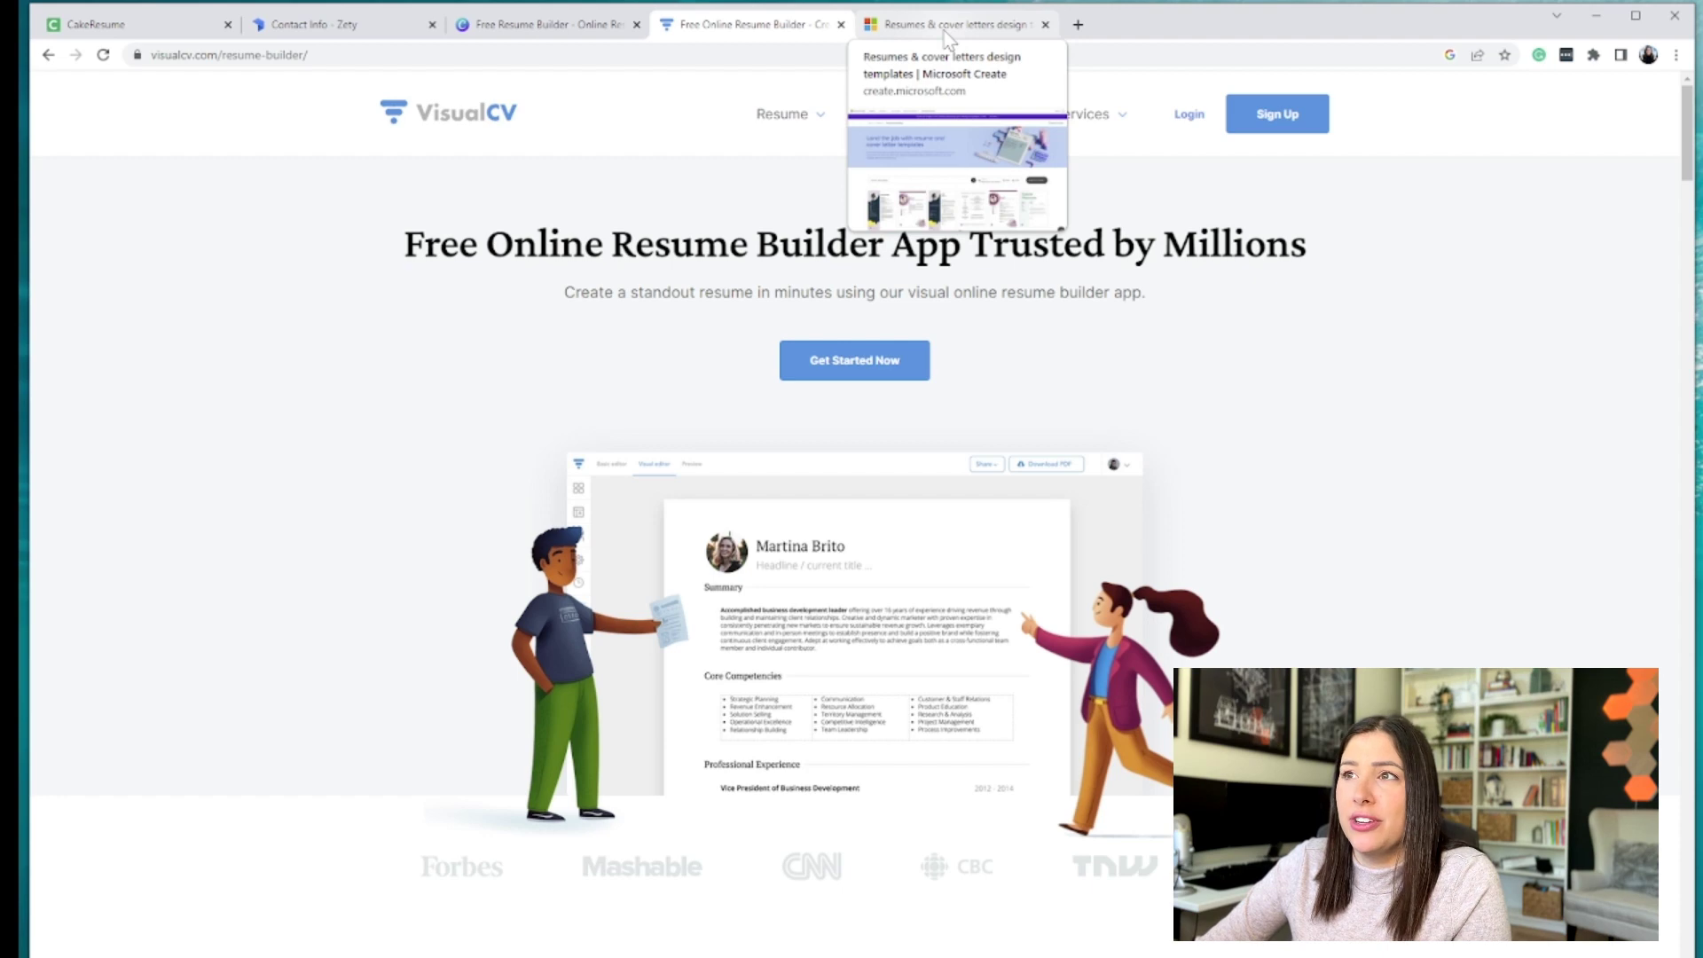
pyautogui.click(949, 27)
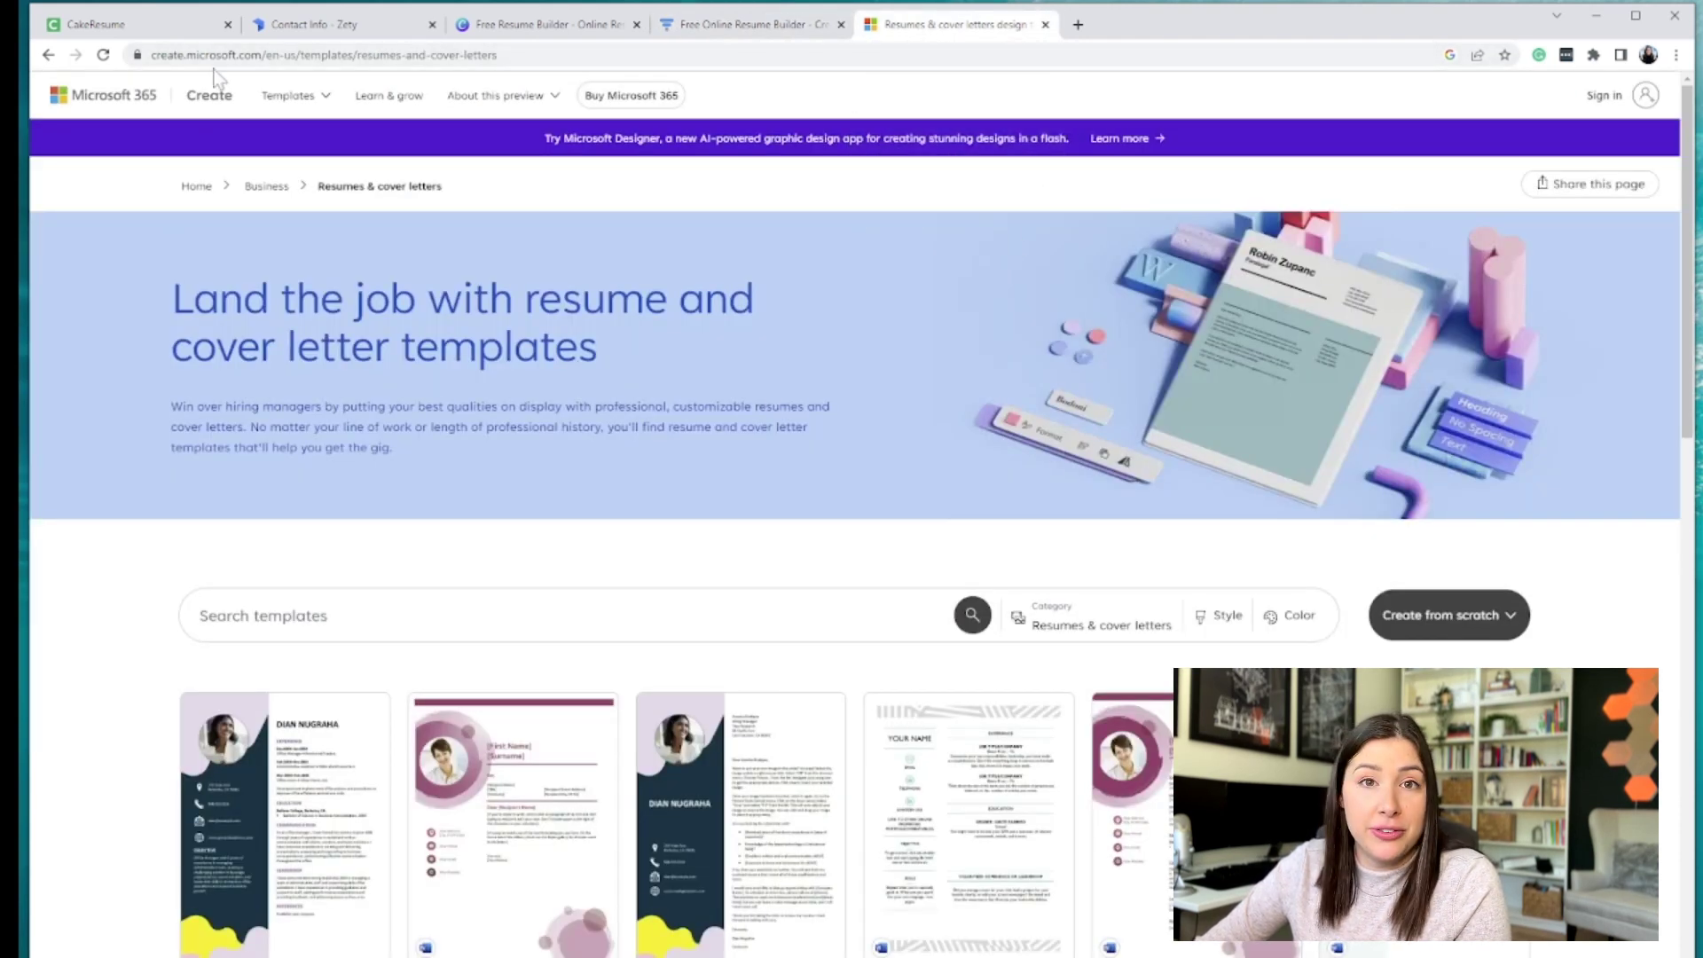
# - Browse the resume templates grid and open the Social media marketing resume template
pyautogui.scroll(-2, 324, 525)
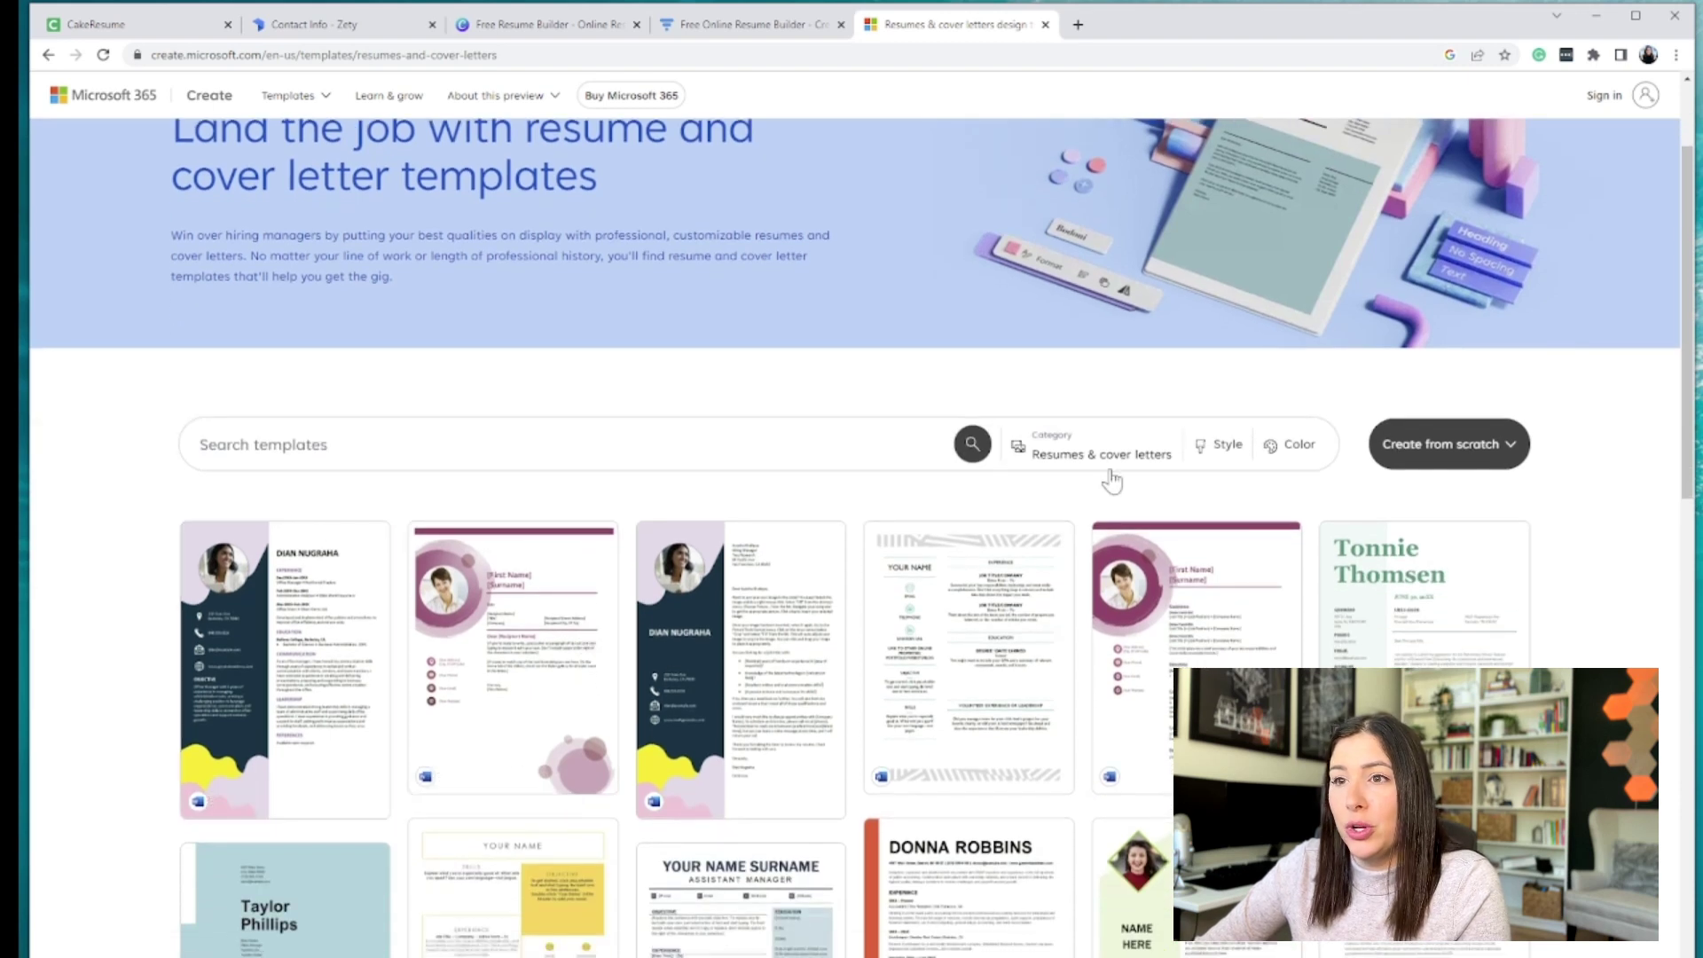
pyautogui.scroll(2, 383, 233)
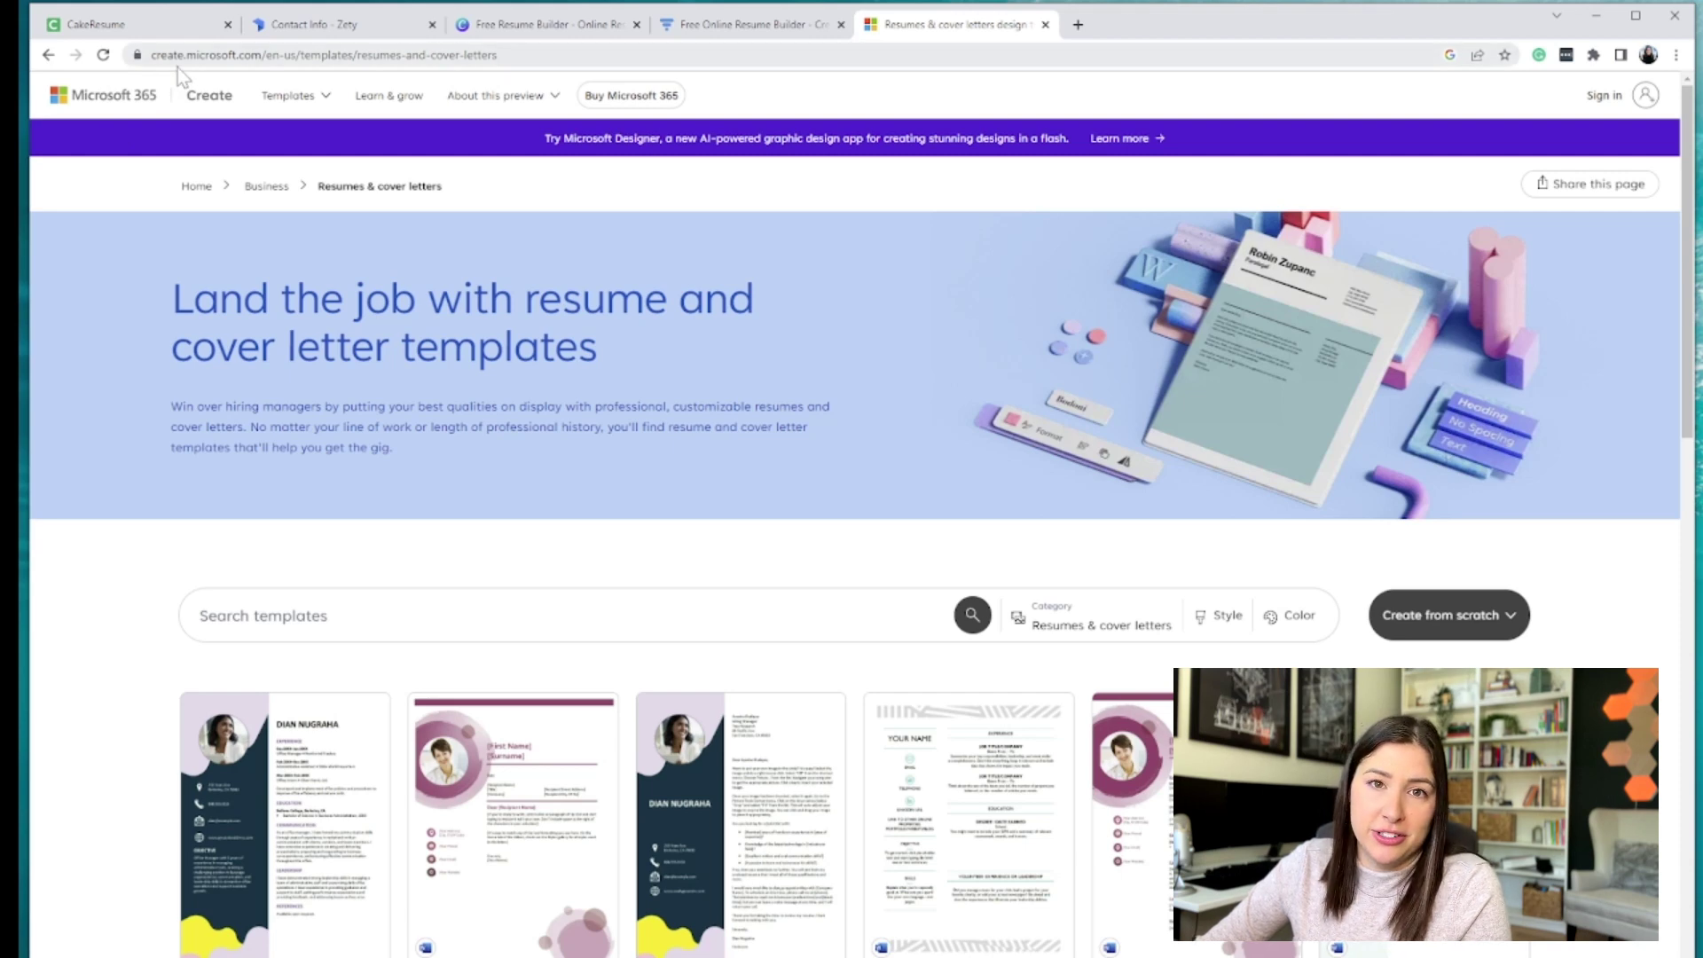
pyautogui.scroll(-4, 568, 717)
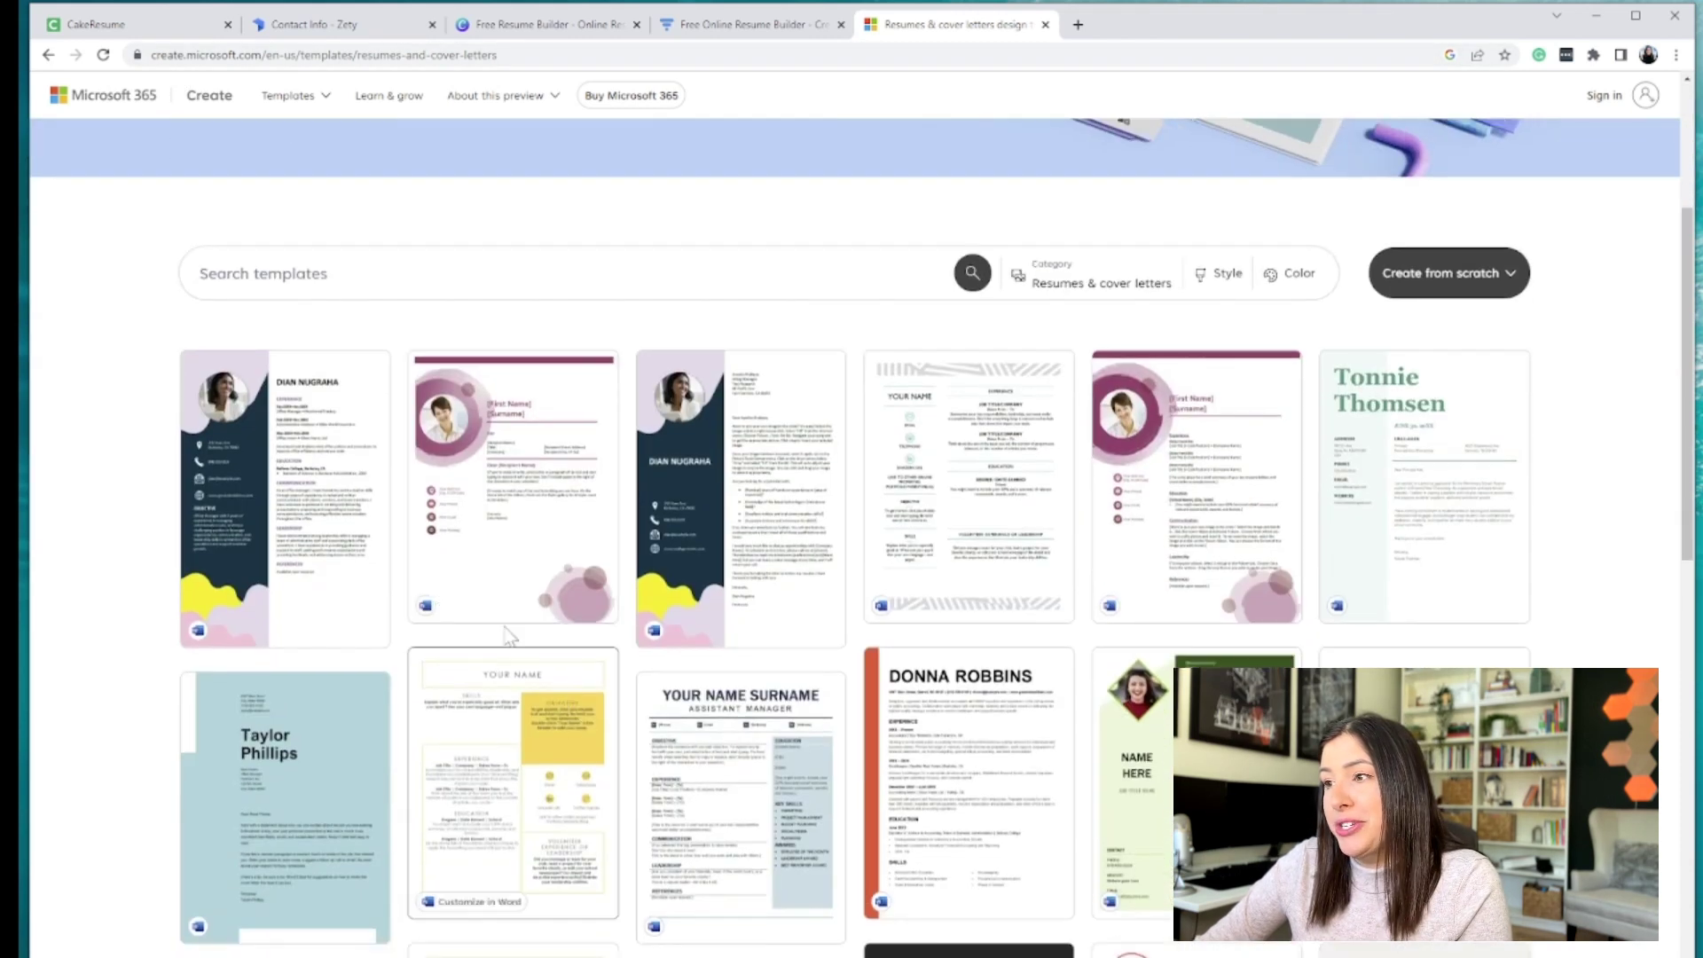
pyautogui.scroll(-4, 453, 733)
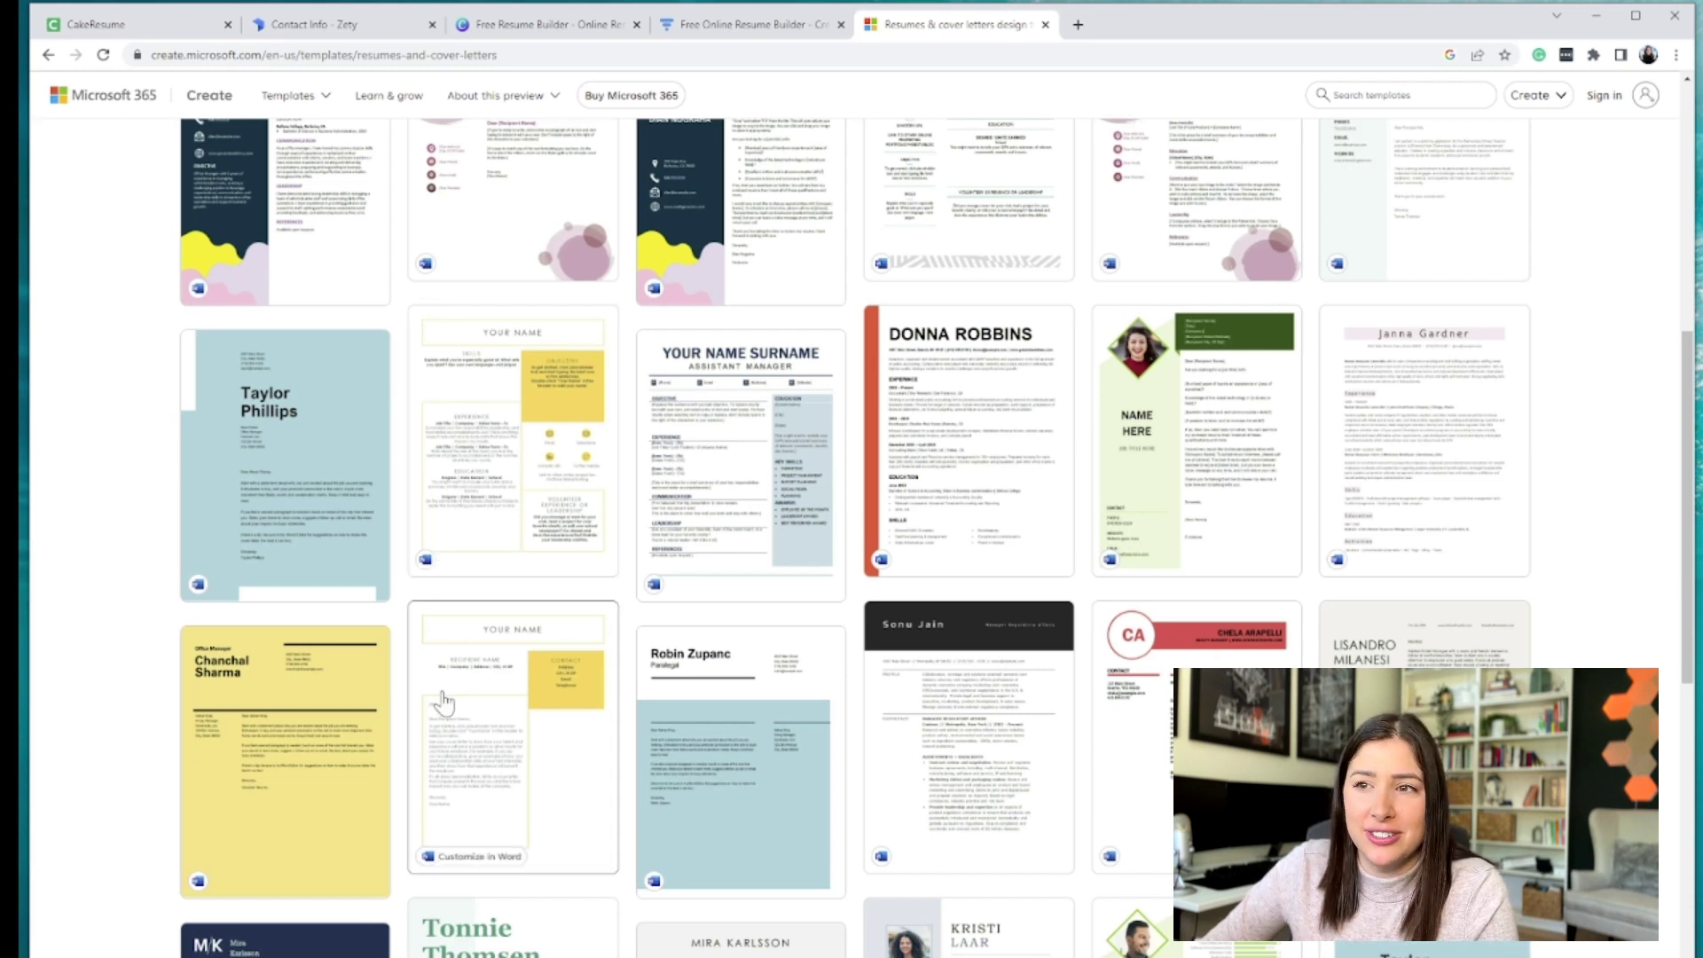
pyautogui.scroll(-5, 434, 692)
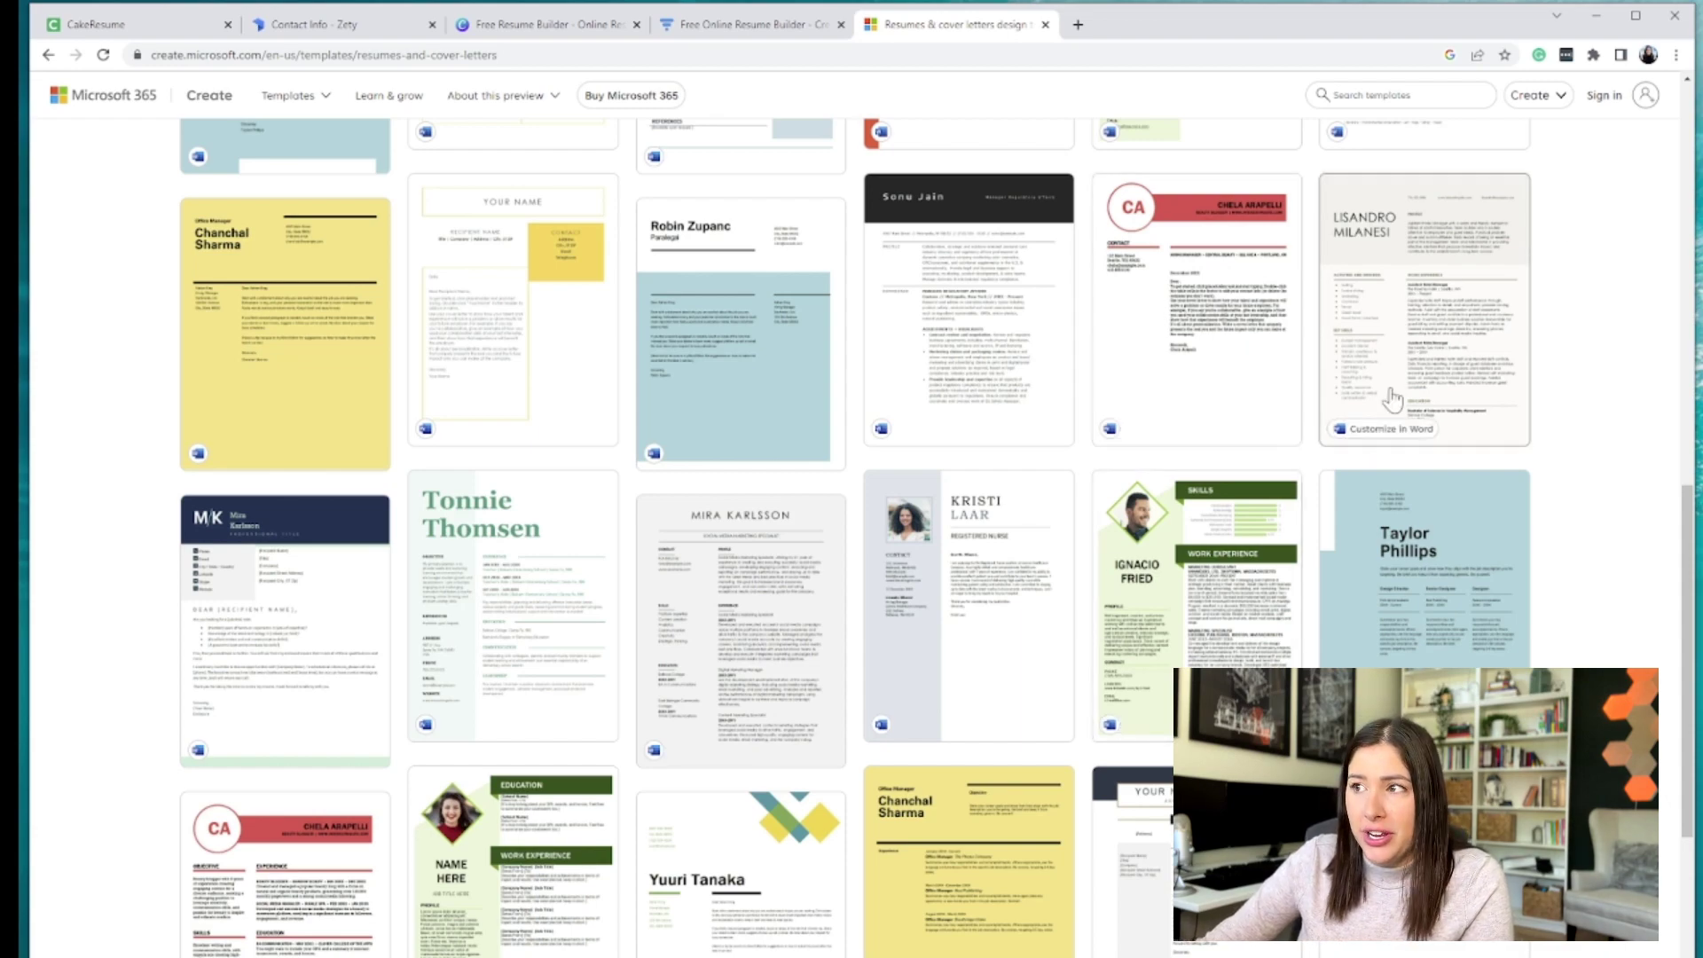
pyautogui.scroll(-4, 1090, 777)
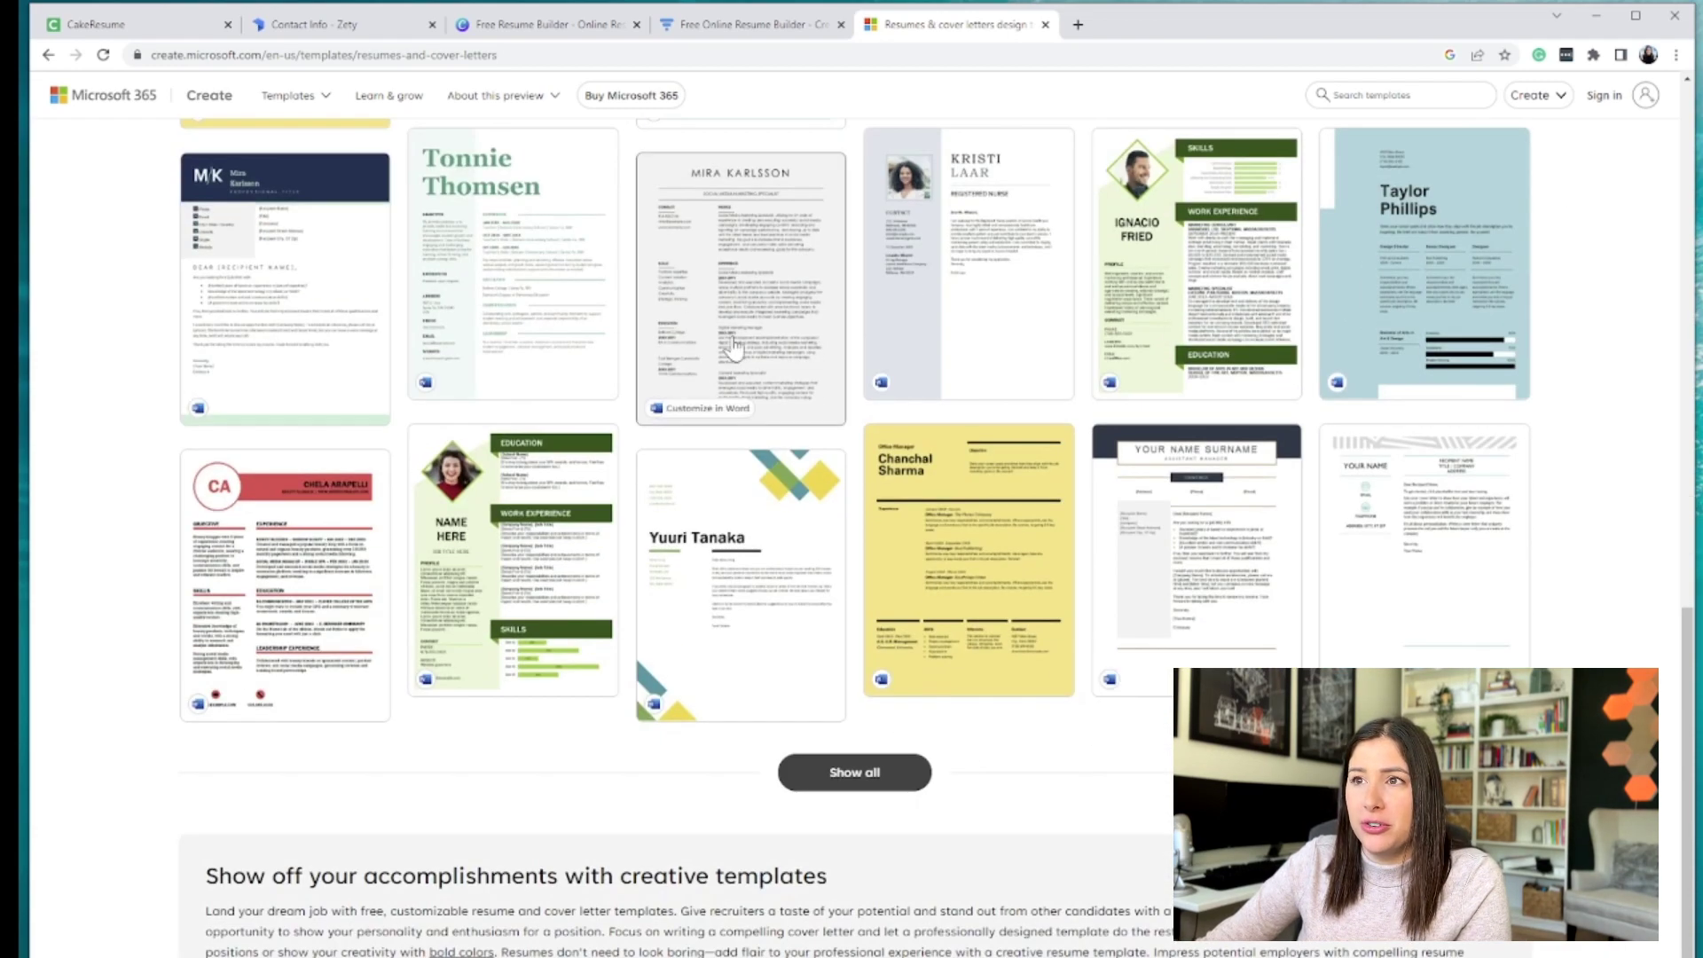
pyautogui.scroll(15, 684, 627)
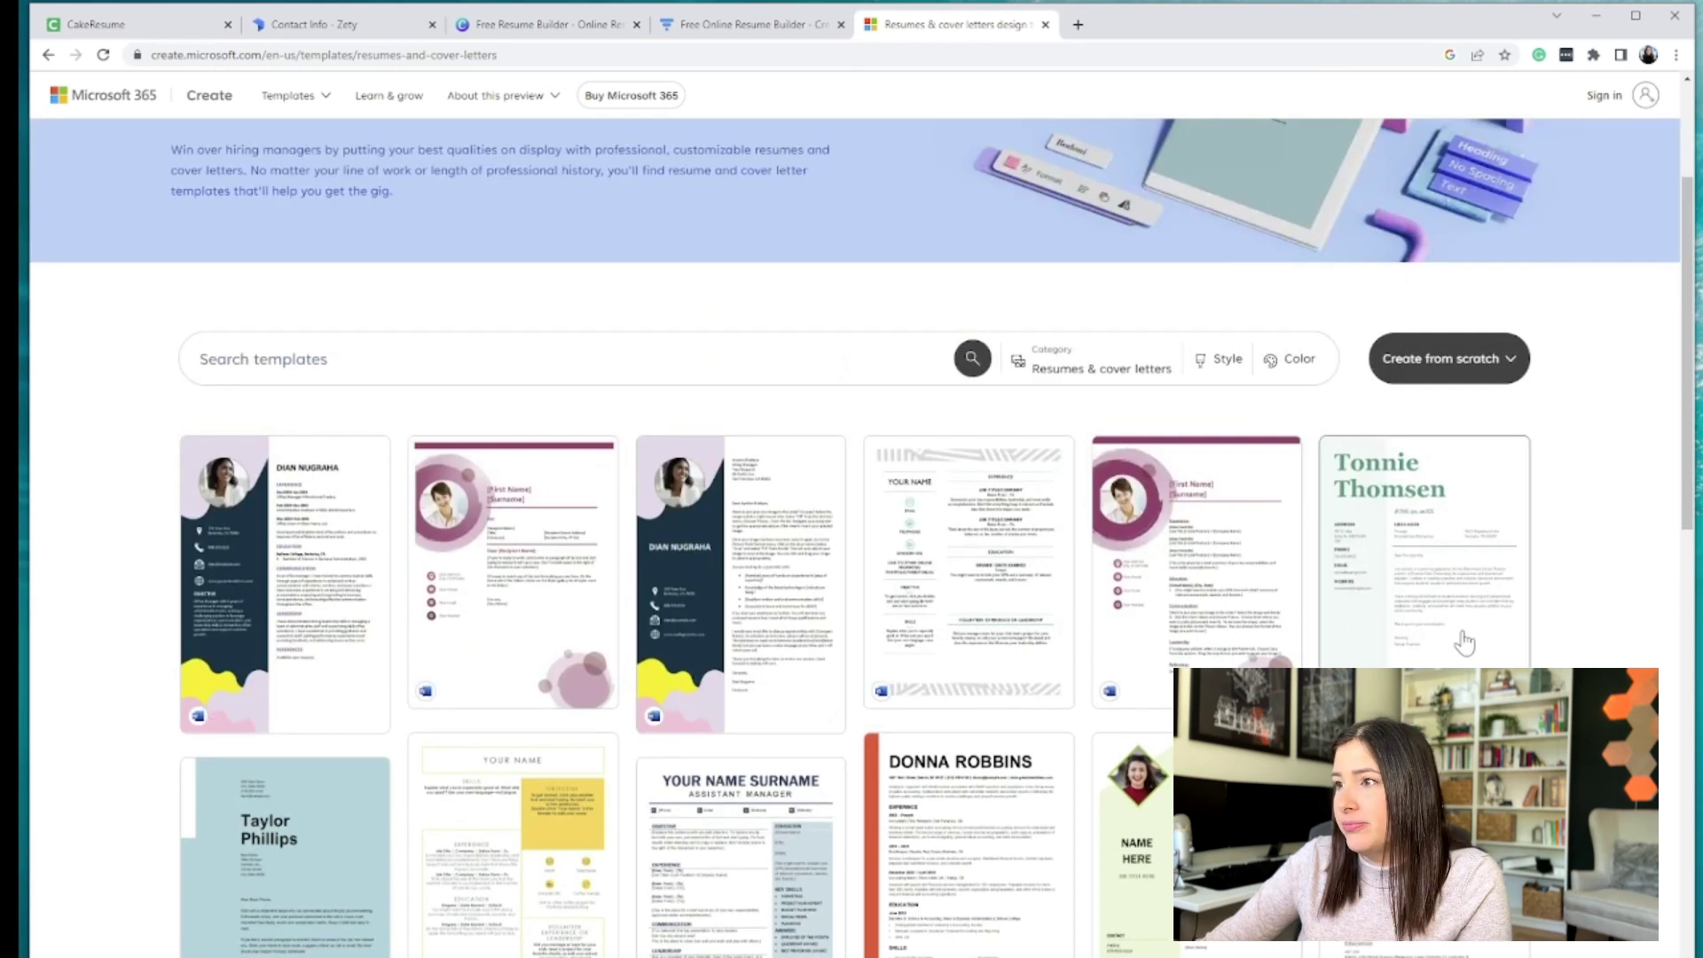
pyautogui.scroll(-3, 1068, 635)
pyautogui.scroll(-6, 811, 698)
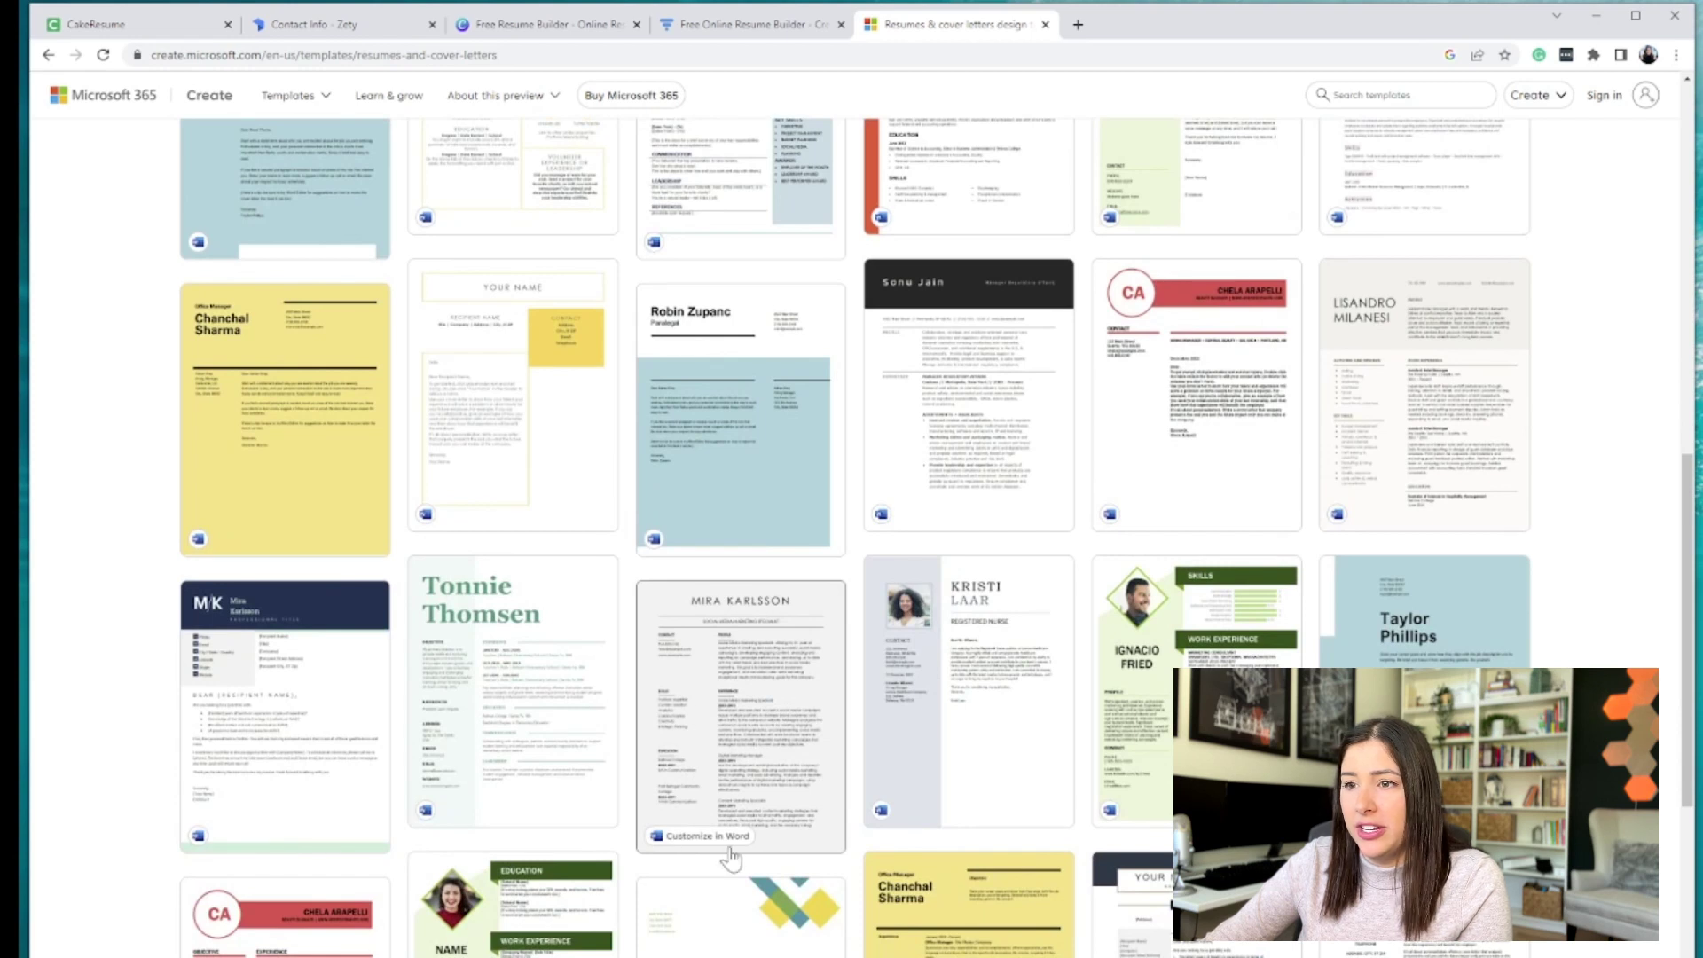
pyautogui.click(712, 842)
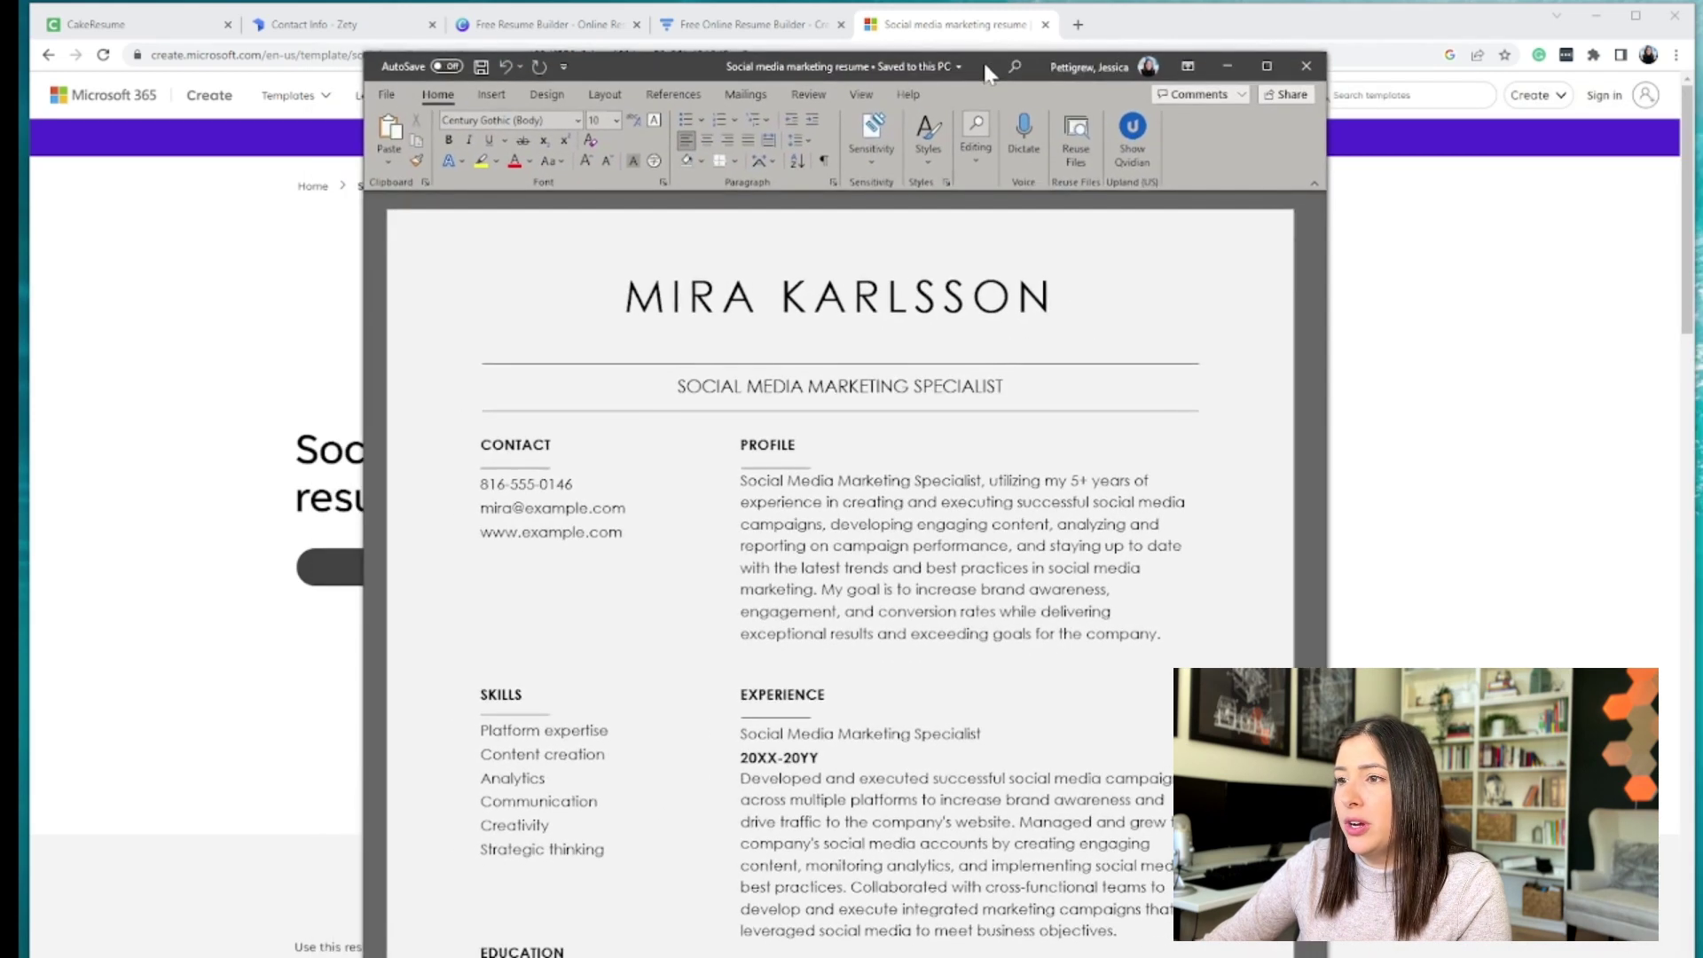
# - Widen the Word window so the resume fills the screen
pyautogui.moveTo(1332, 478); pyautogui.dragTo(1702, 479)
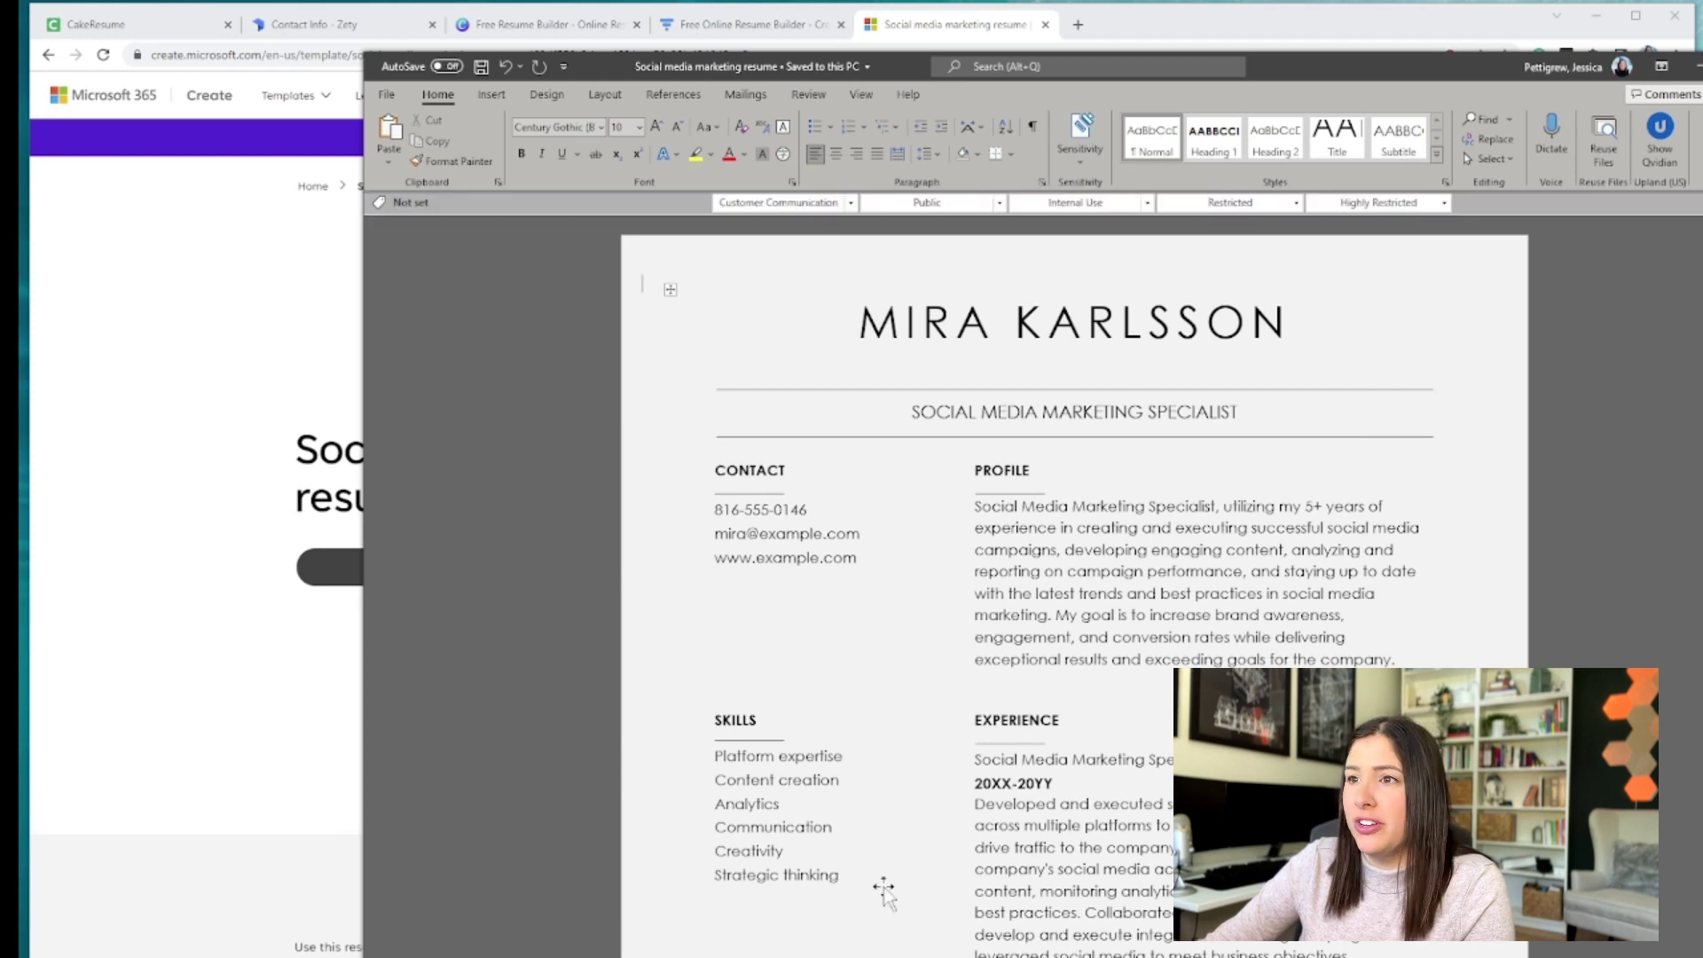
pyautogui.scroll(-3, 883, 887)
pyautogui.click(968, 822)
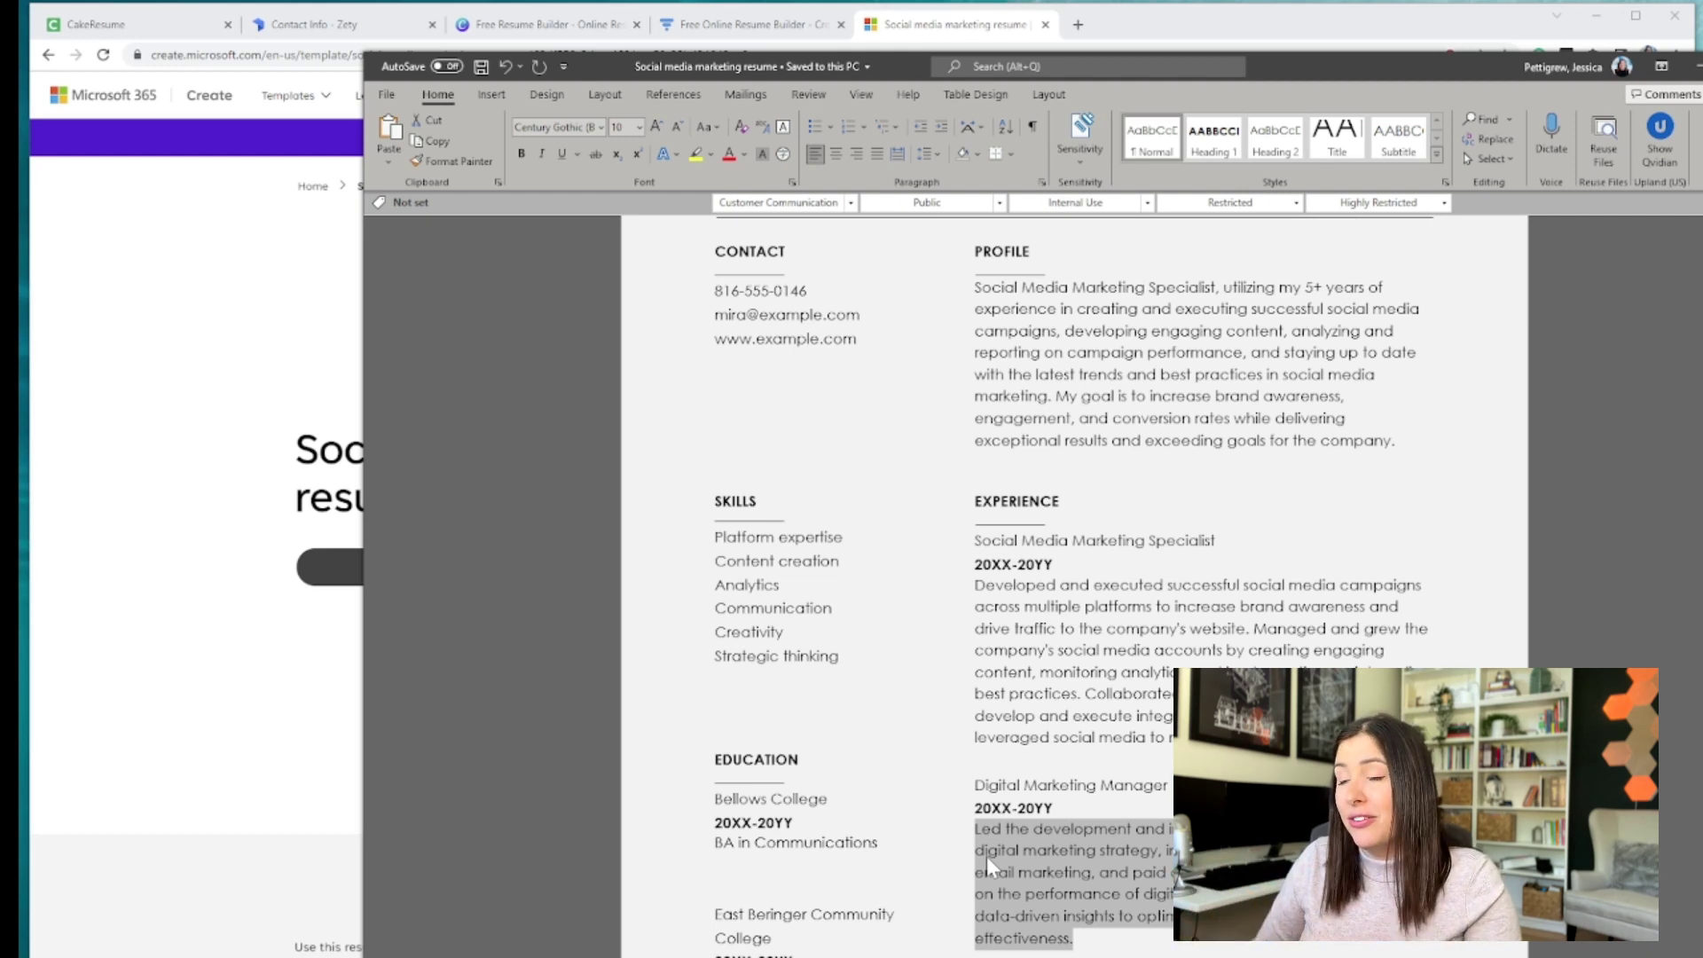
pyautogui.scroll(3, 987, 855)
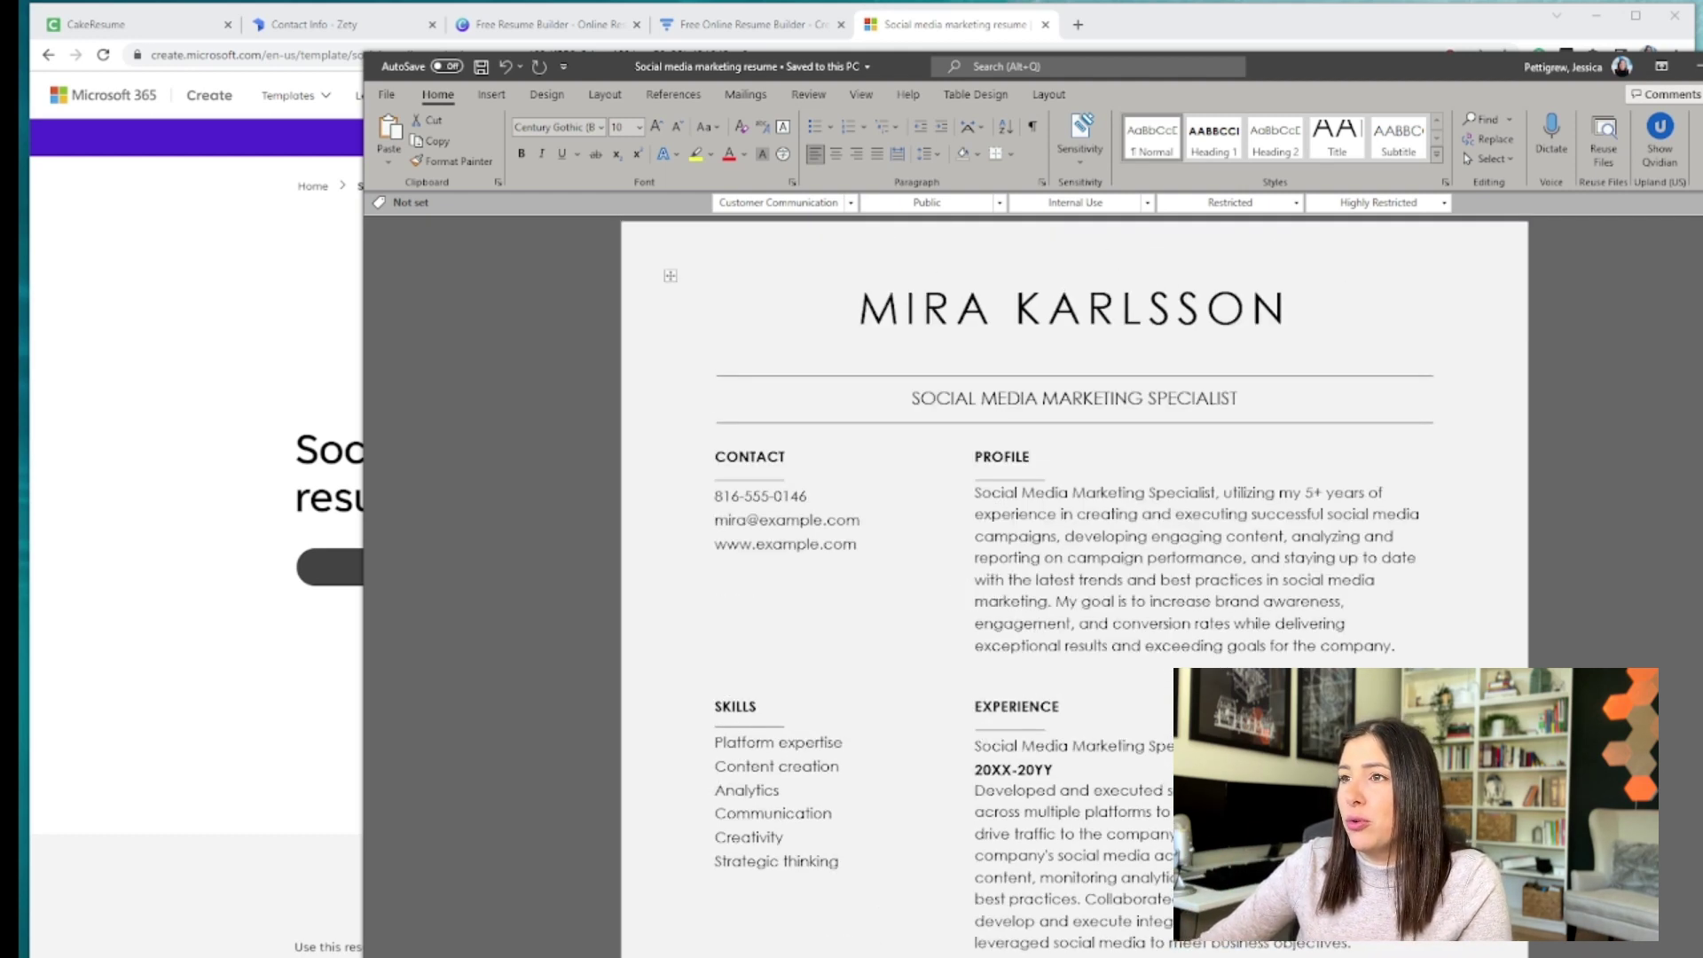
pyautogui.scroll(-3, 1073, 585)
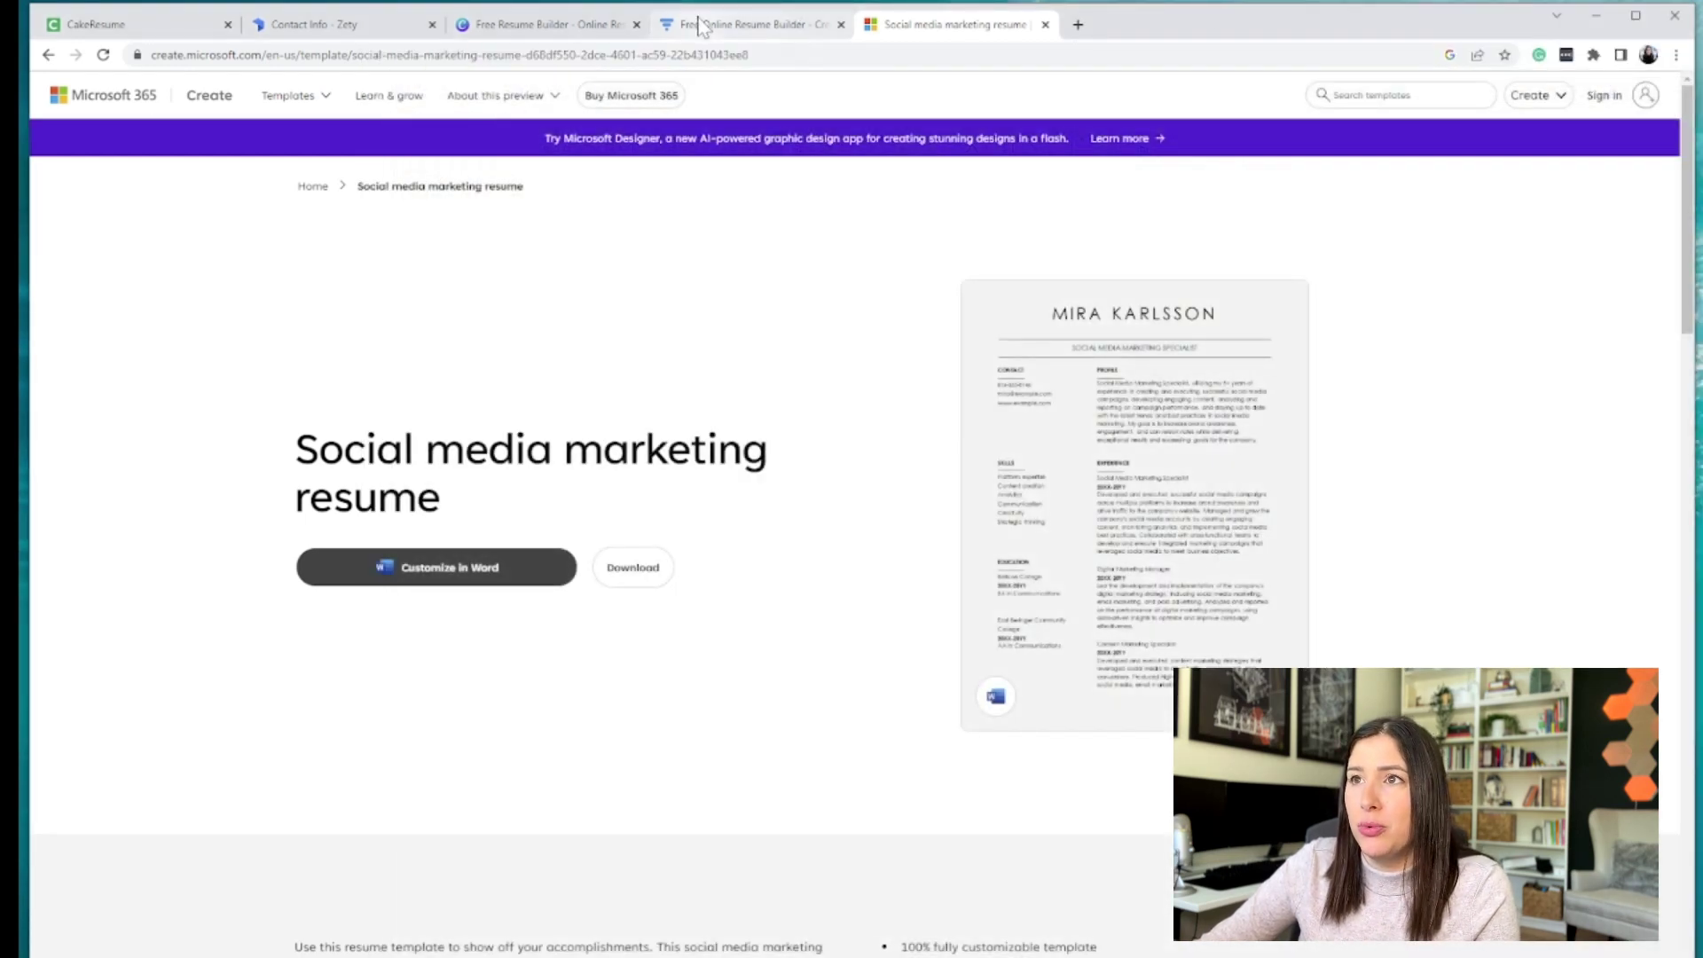
pyautogui.click(702, 25)
# - Switch to the Canva Free Online Resume Builder tab and scroll down to 'How to make a resume'
pyautogui.click(614, 28)
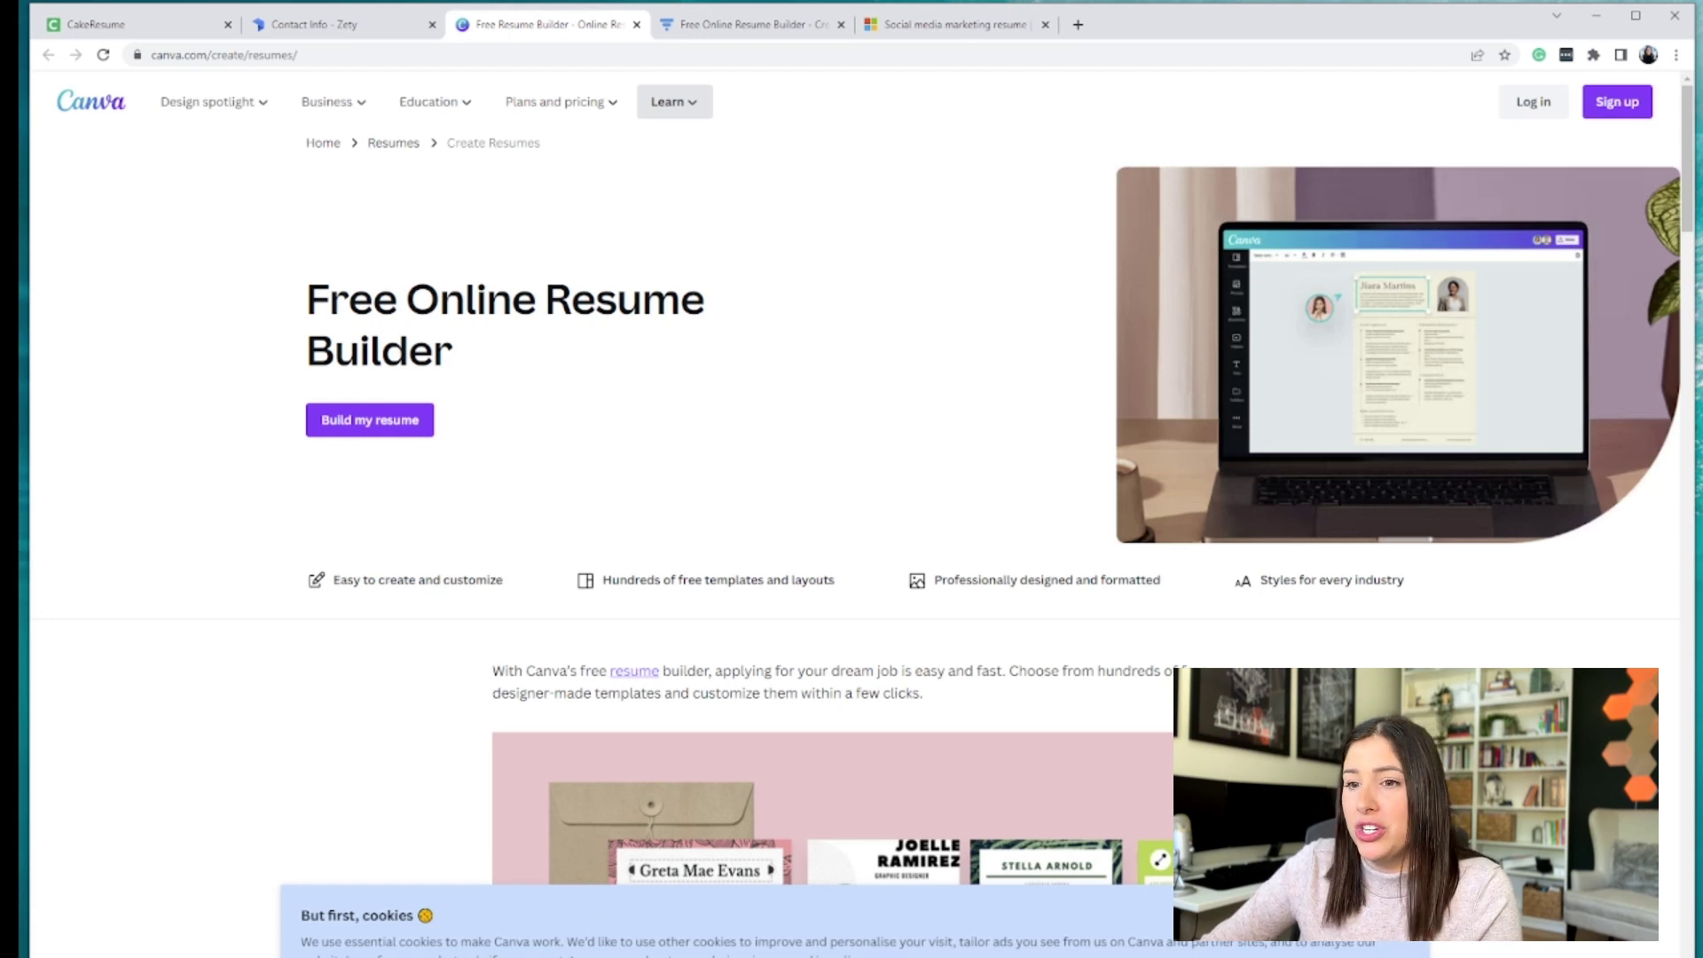
pyautogui.scroll(-4, 1102, 399)
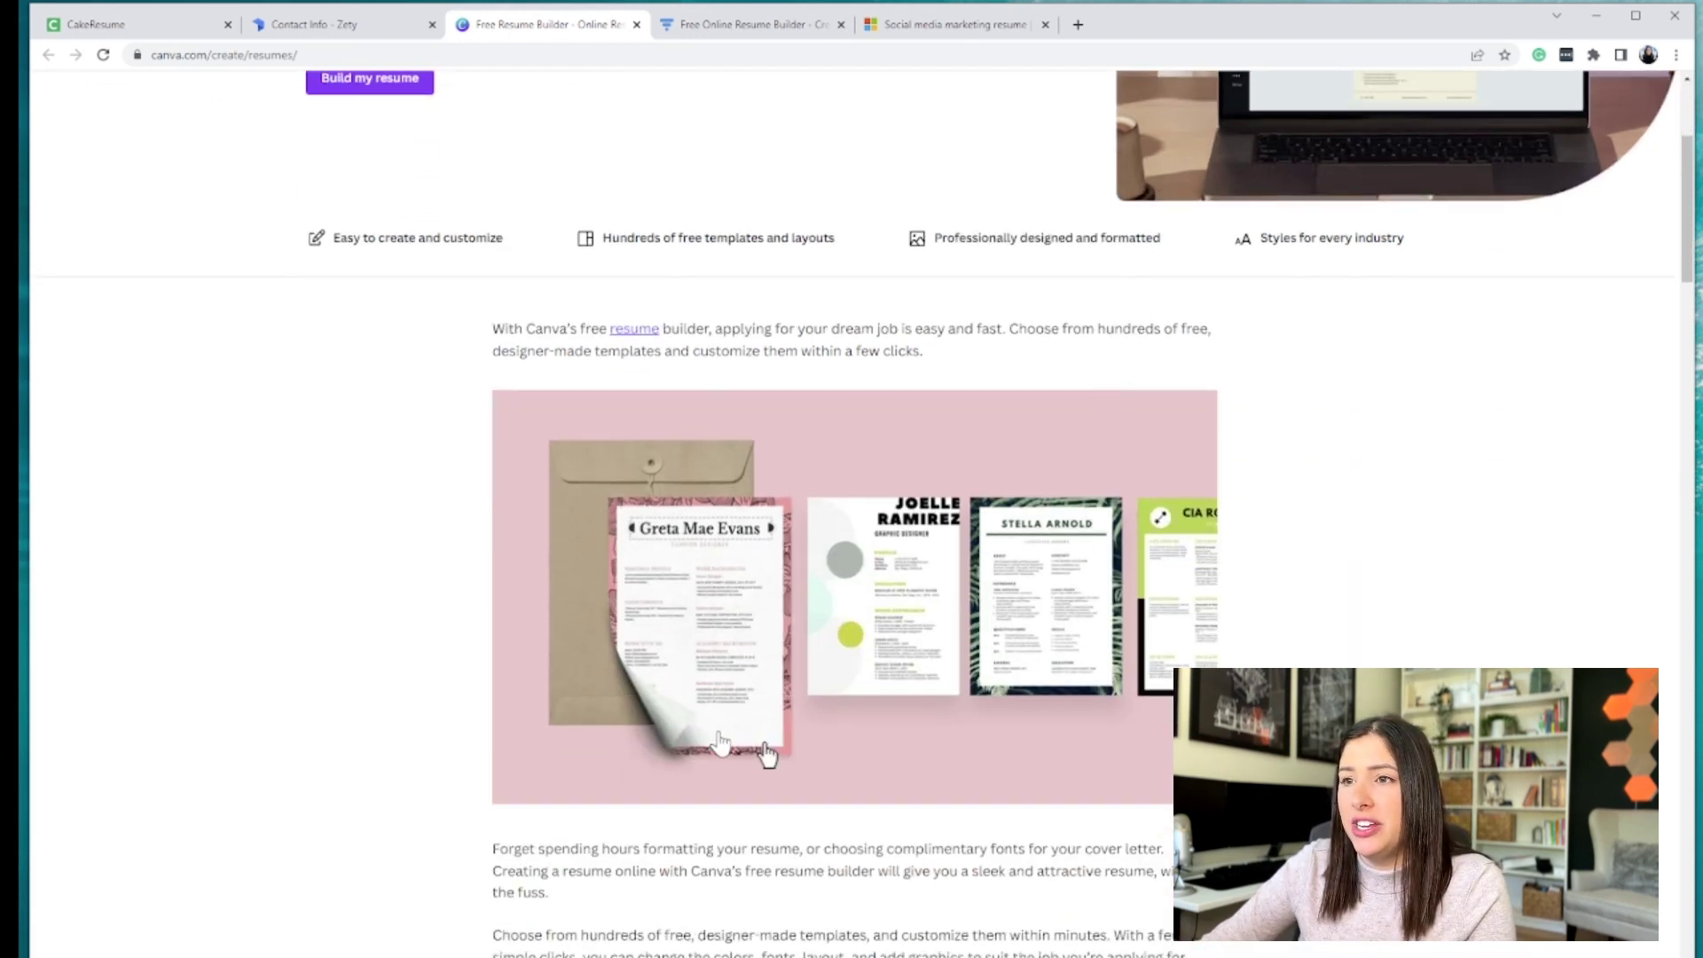
pyautogui.scroll(-3, 781, 621)
pyautogui.scroll(-5, 788, 621)
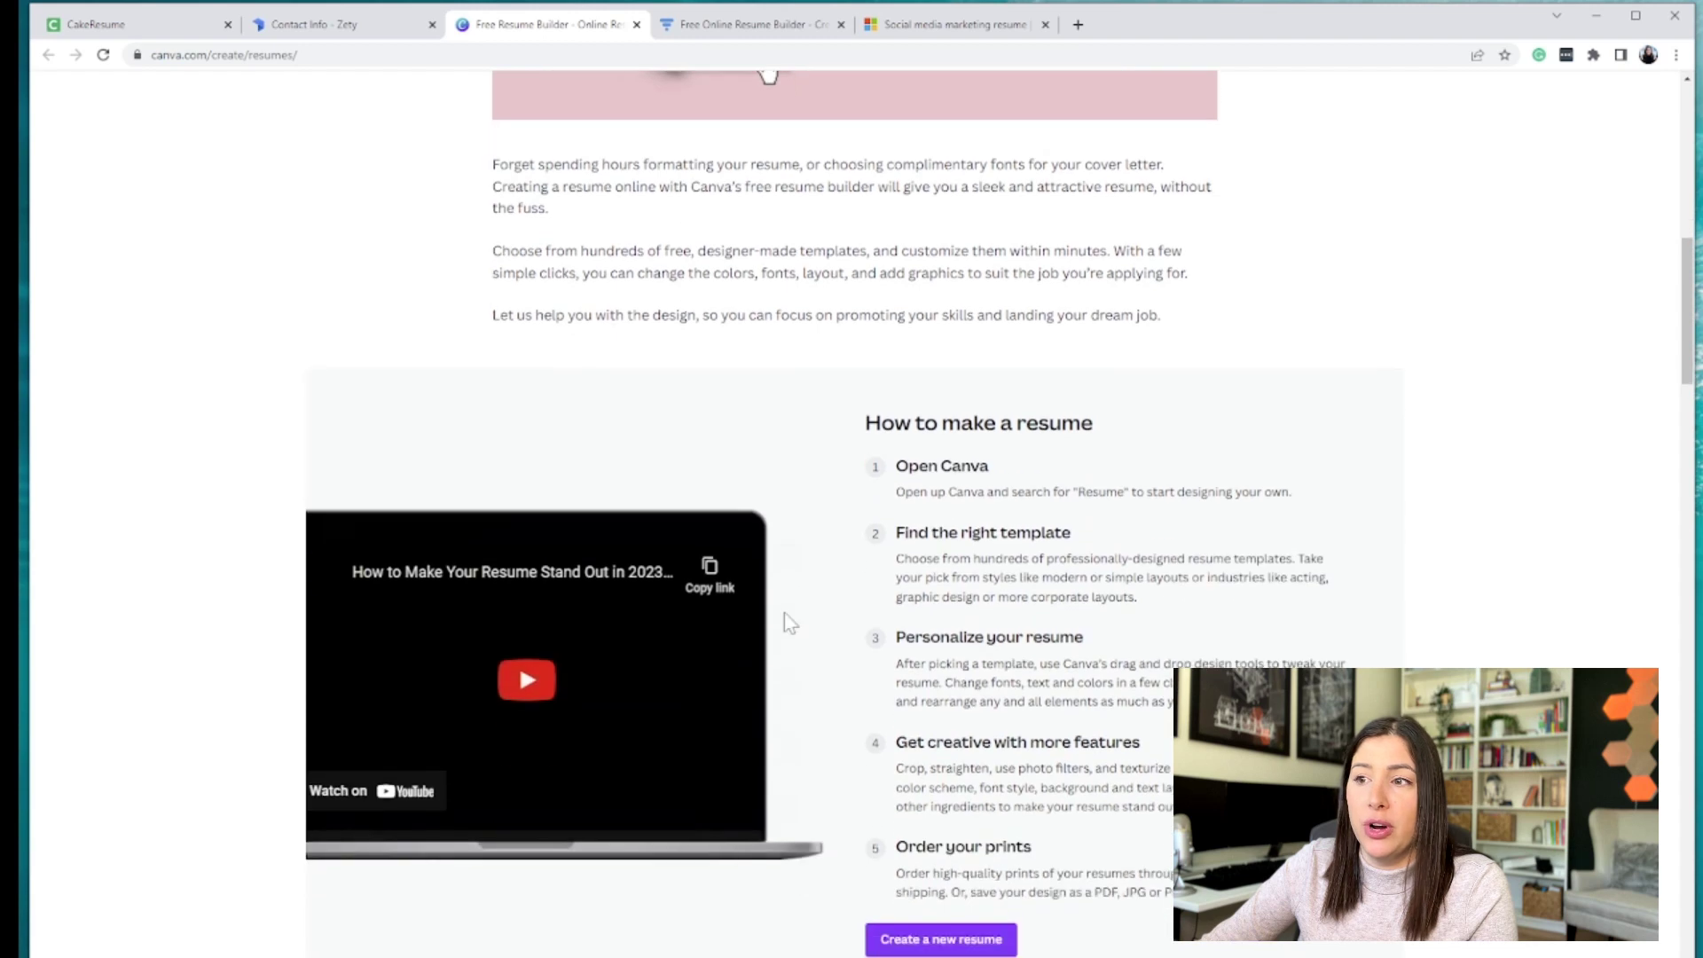
pyautogui.scroll(-3, 784, 614)
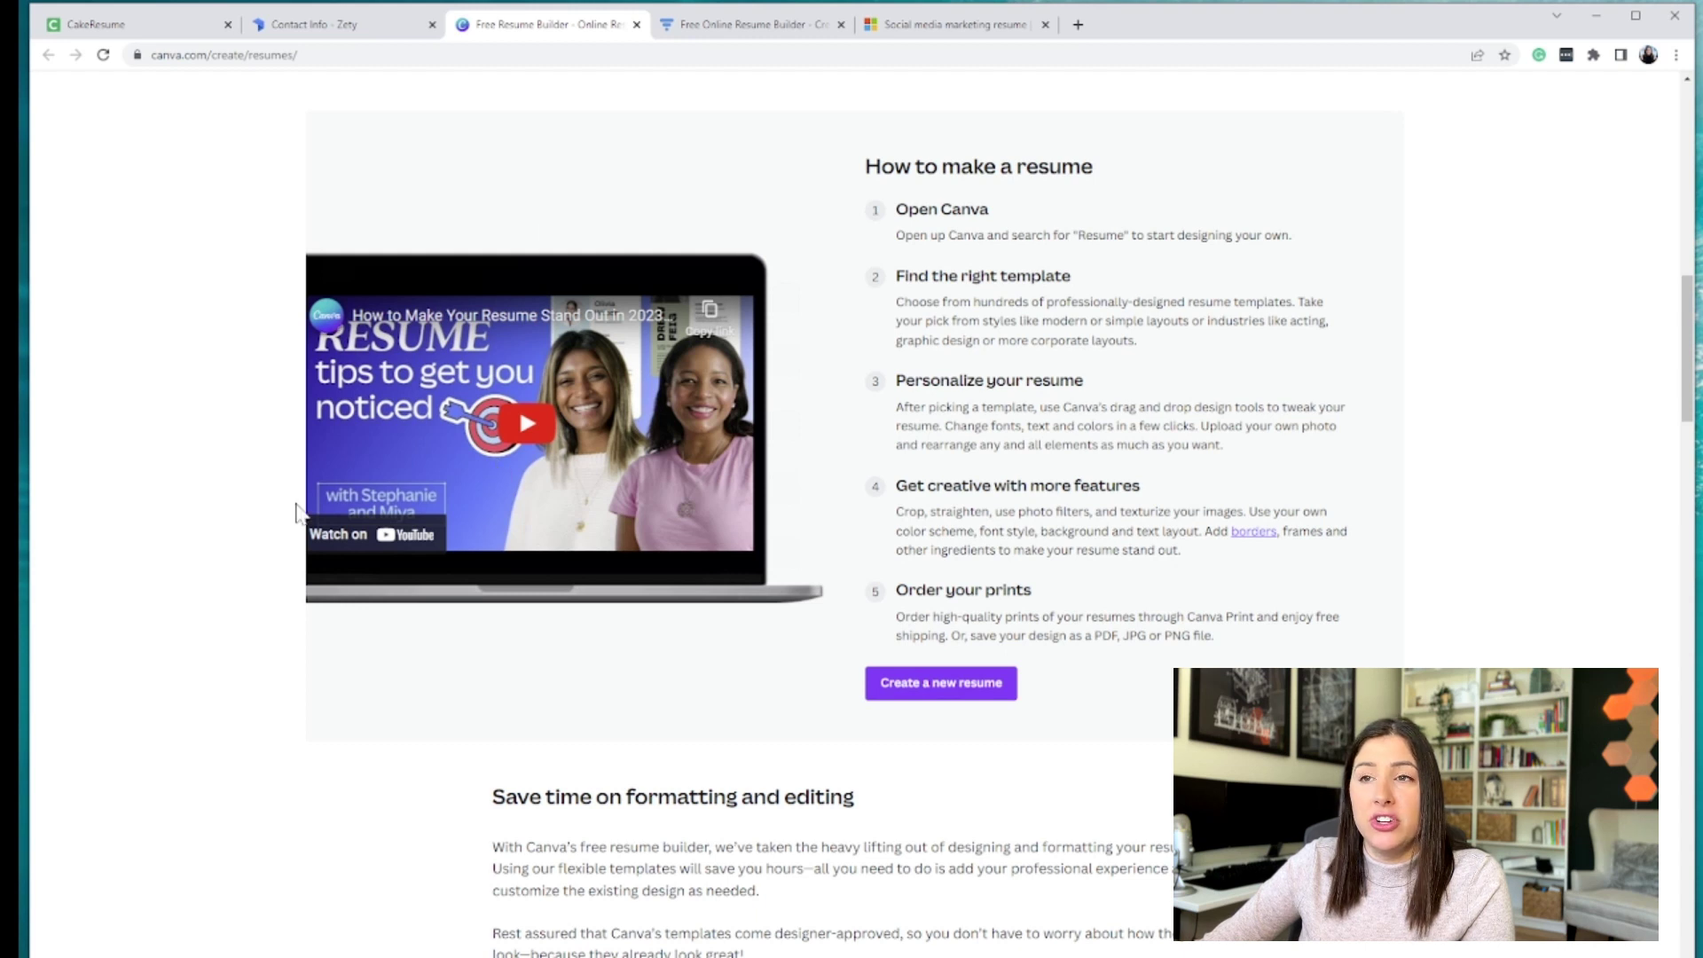
# - Select the page address, highlight the How to make a resume steps, and start a new resume
pyautogui.click(181, 56)
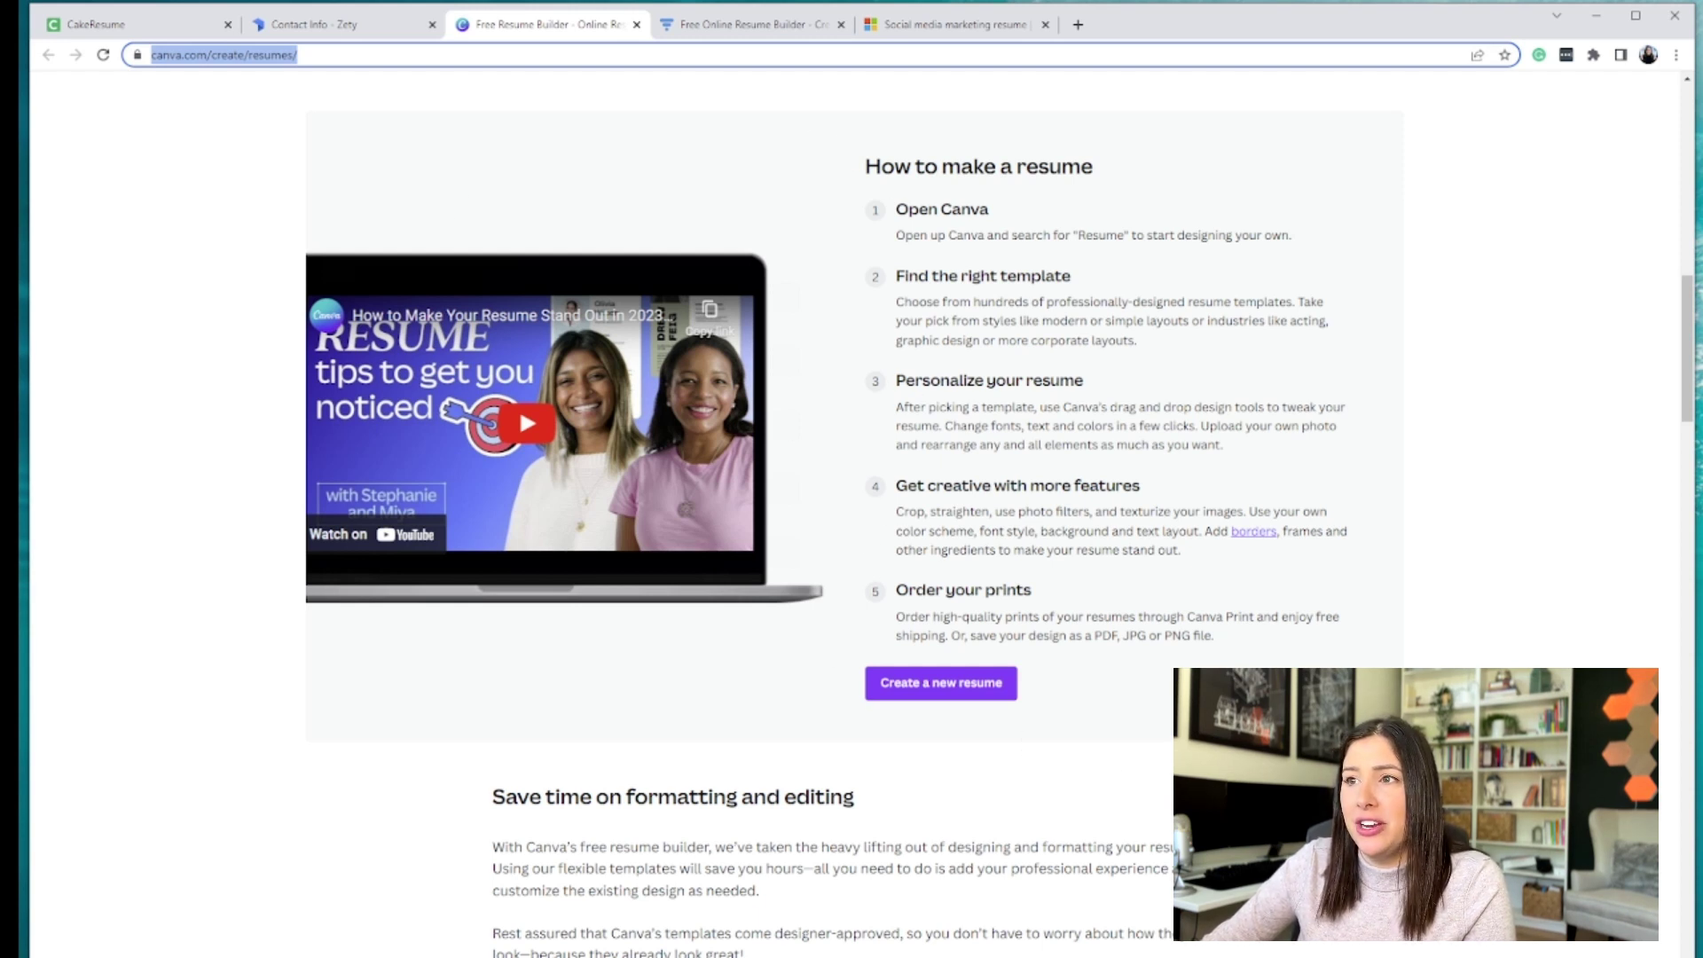
pyautogui.moveTo(882, 167); pyautogui.dragTo(1007, 276)
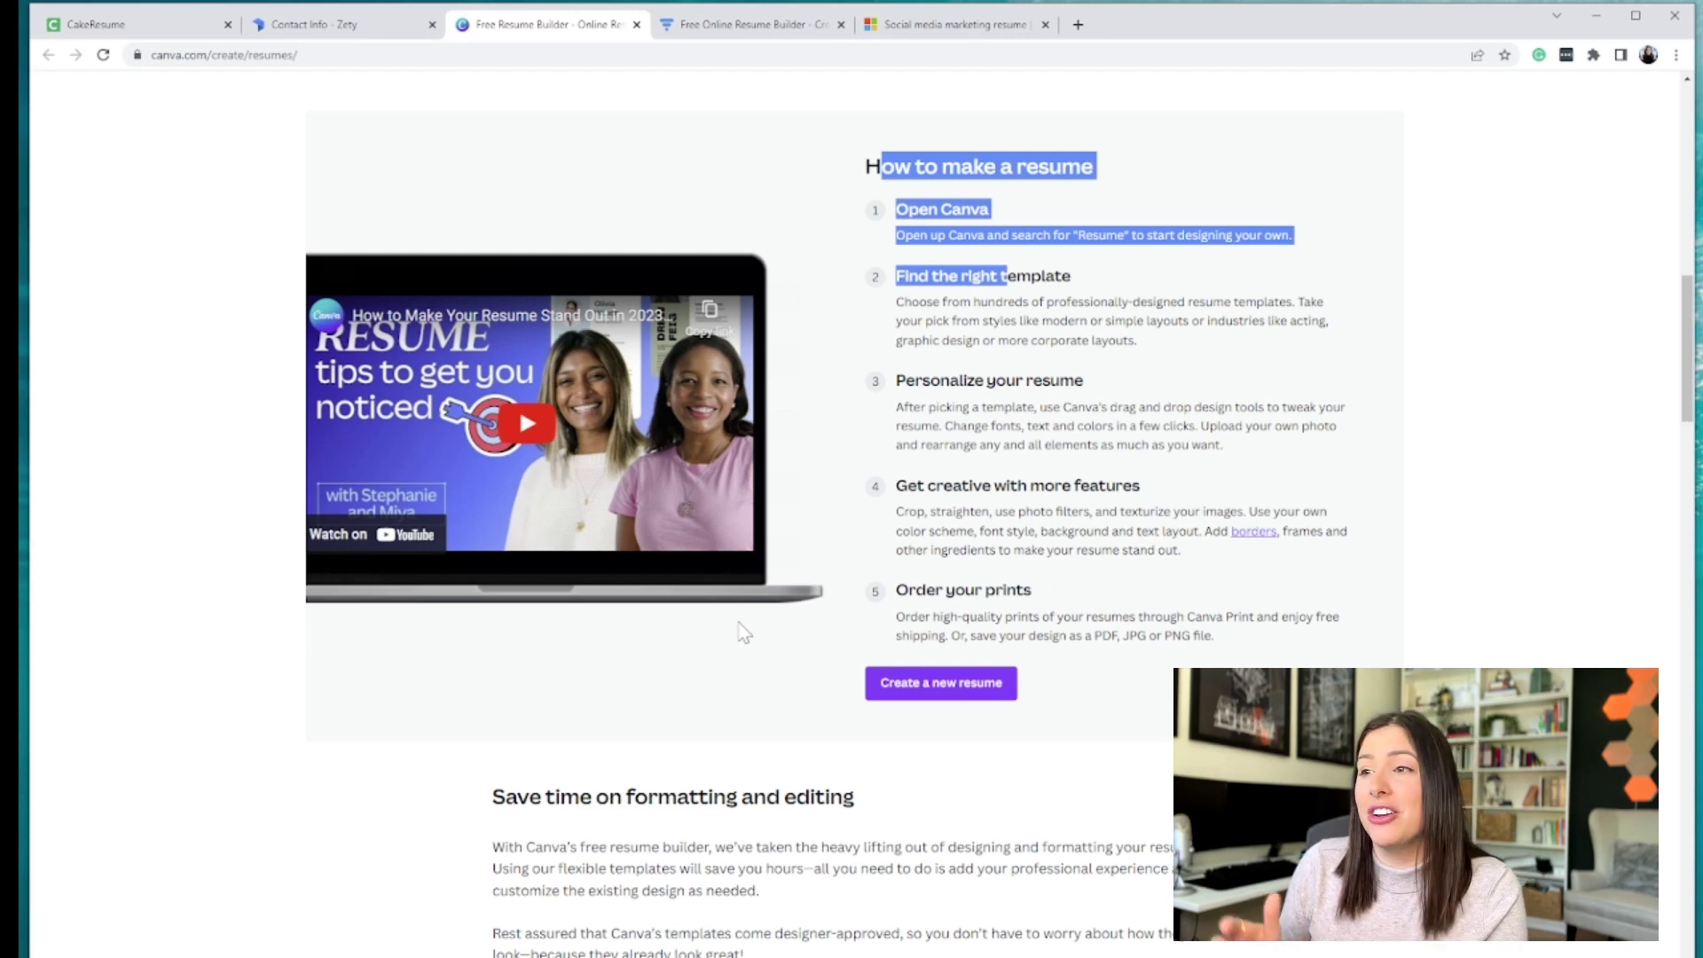
pyautogui.click(992, 688)
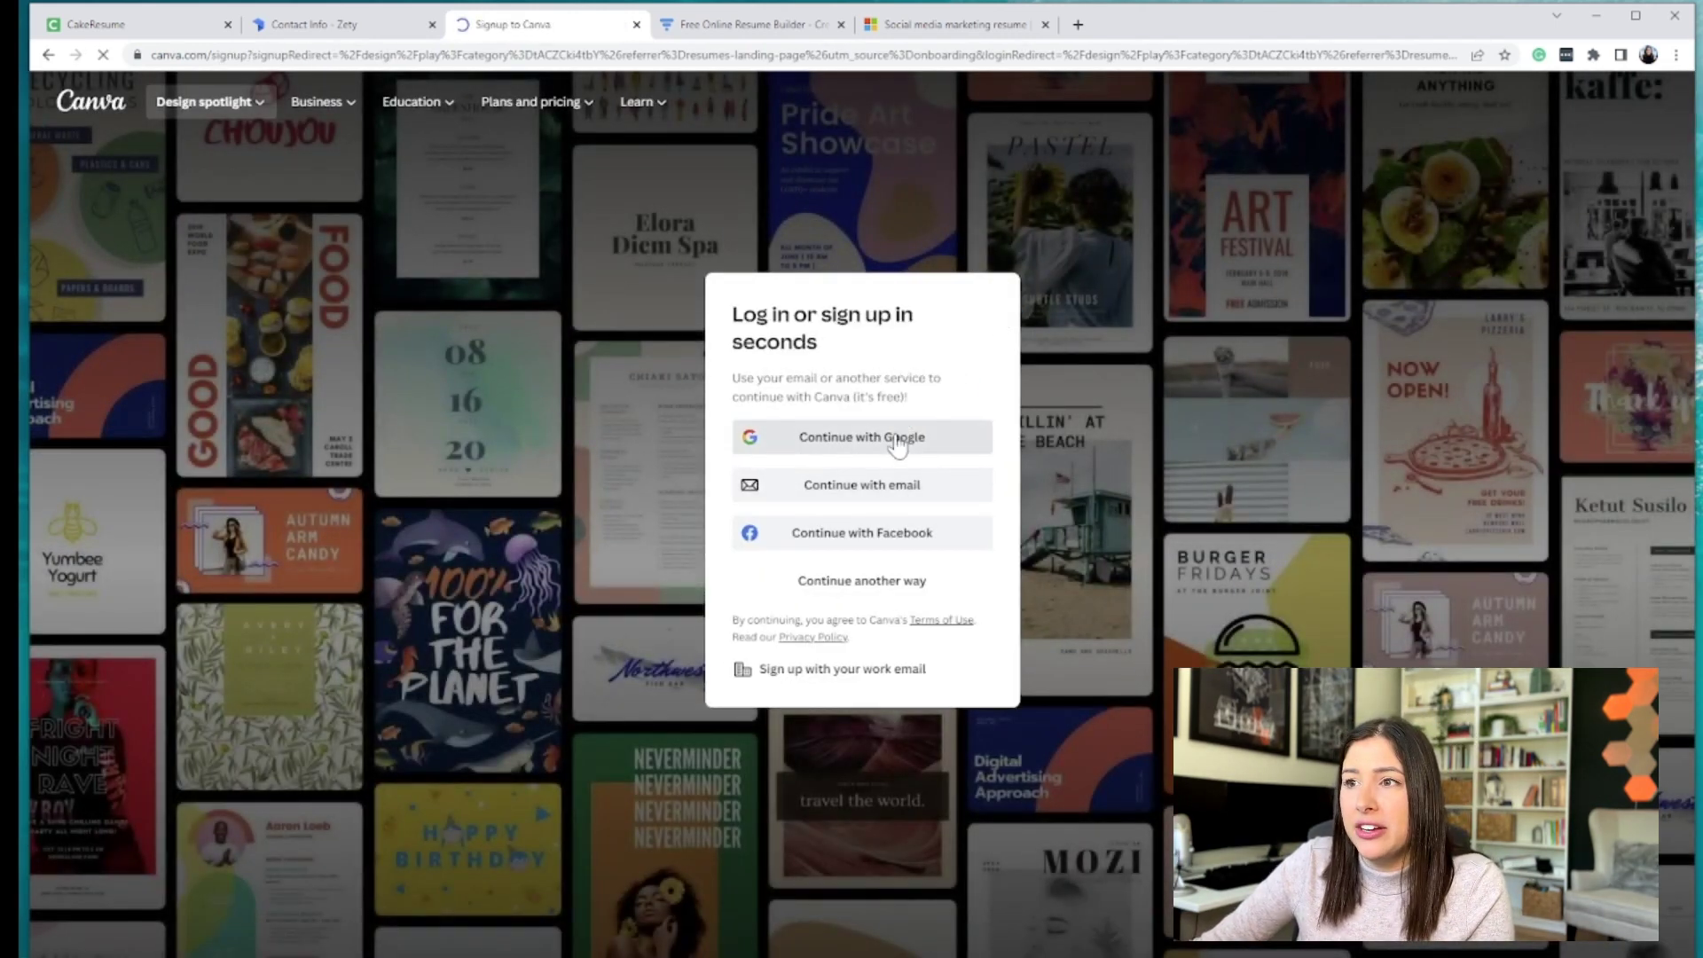
# - Sign in to Canva with Google and apply the Morgan Maxwell template to the new US Letter design
pyautogui.click(898, 444)
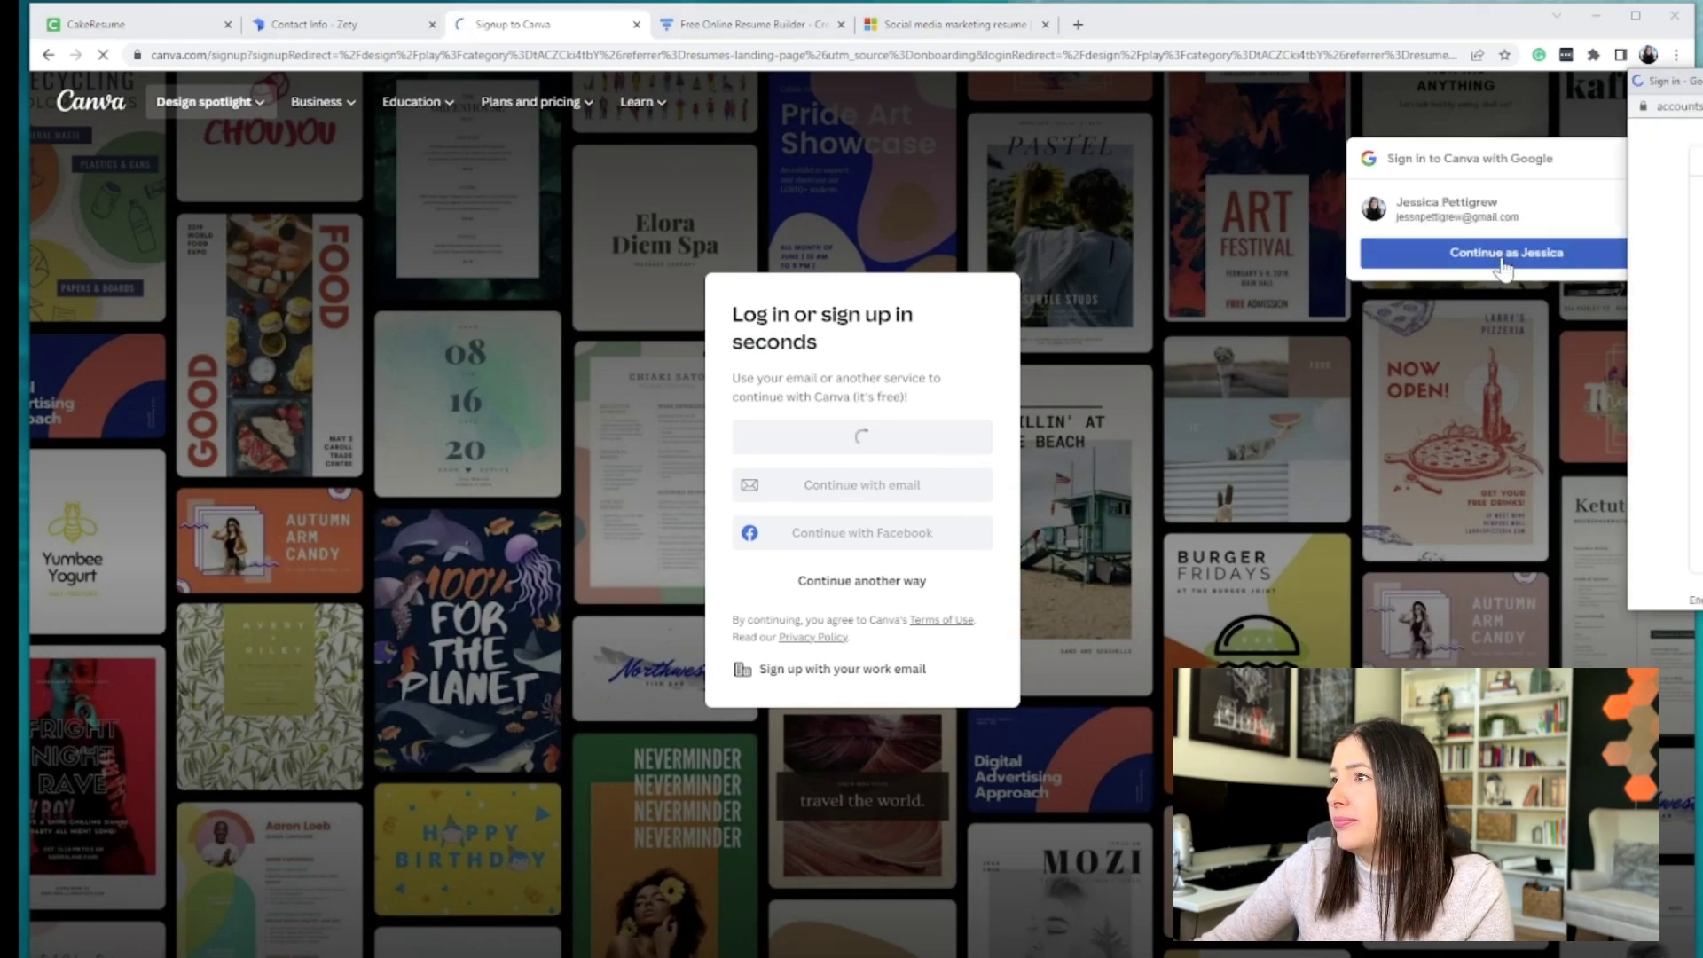
pyautogui.click(1530, 254)
pyautogui.click(1530, 254)
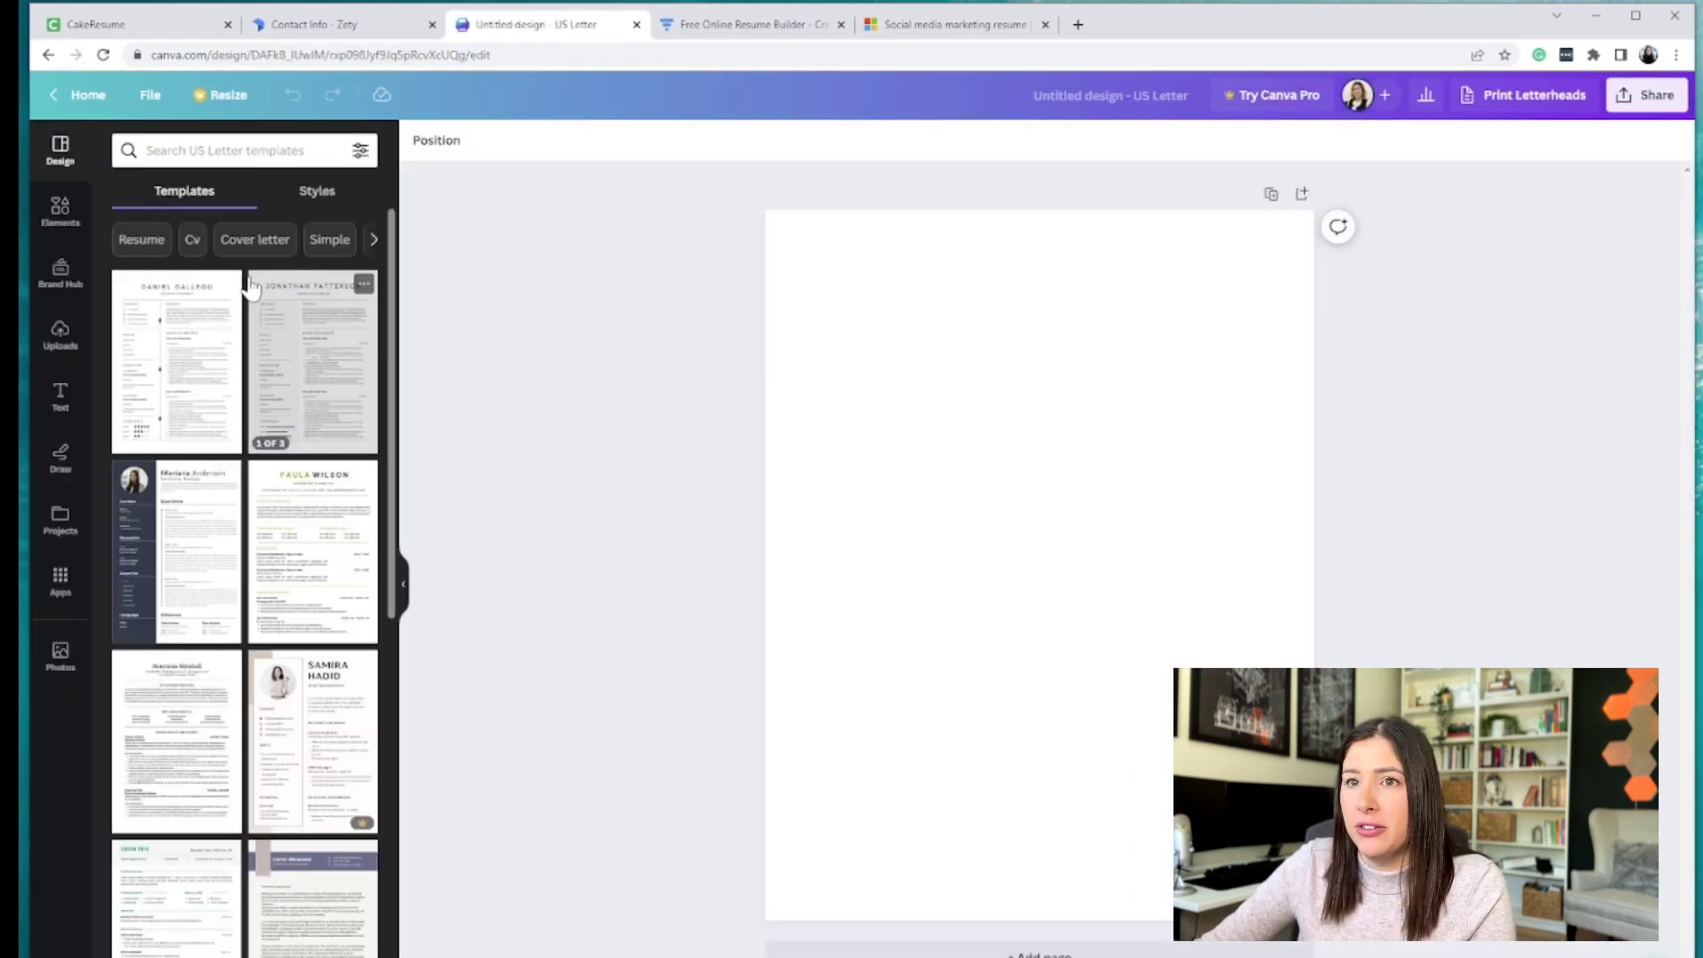
pyautogui.moveTo(391, 594); pyautogui.dragTo(391, 953)
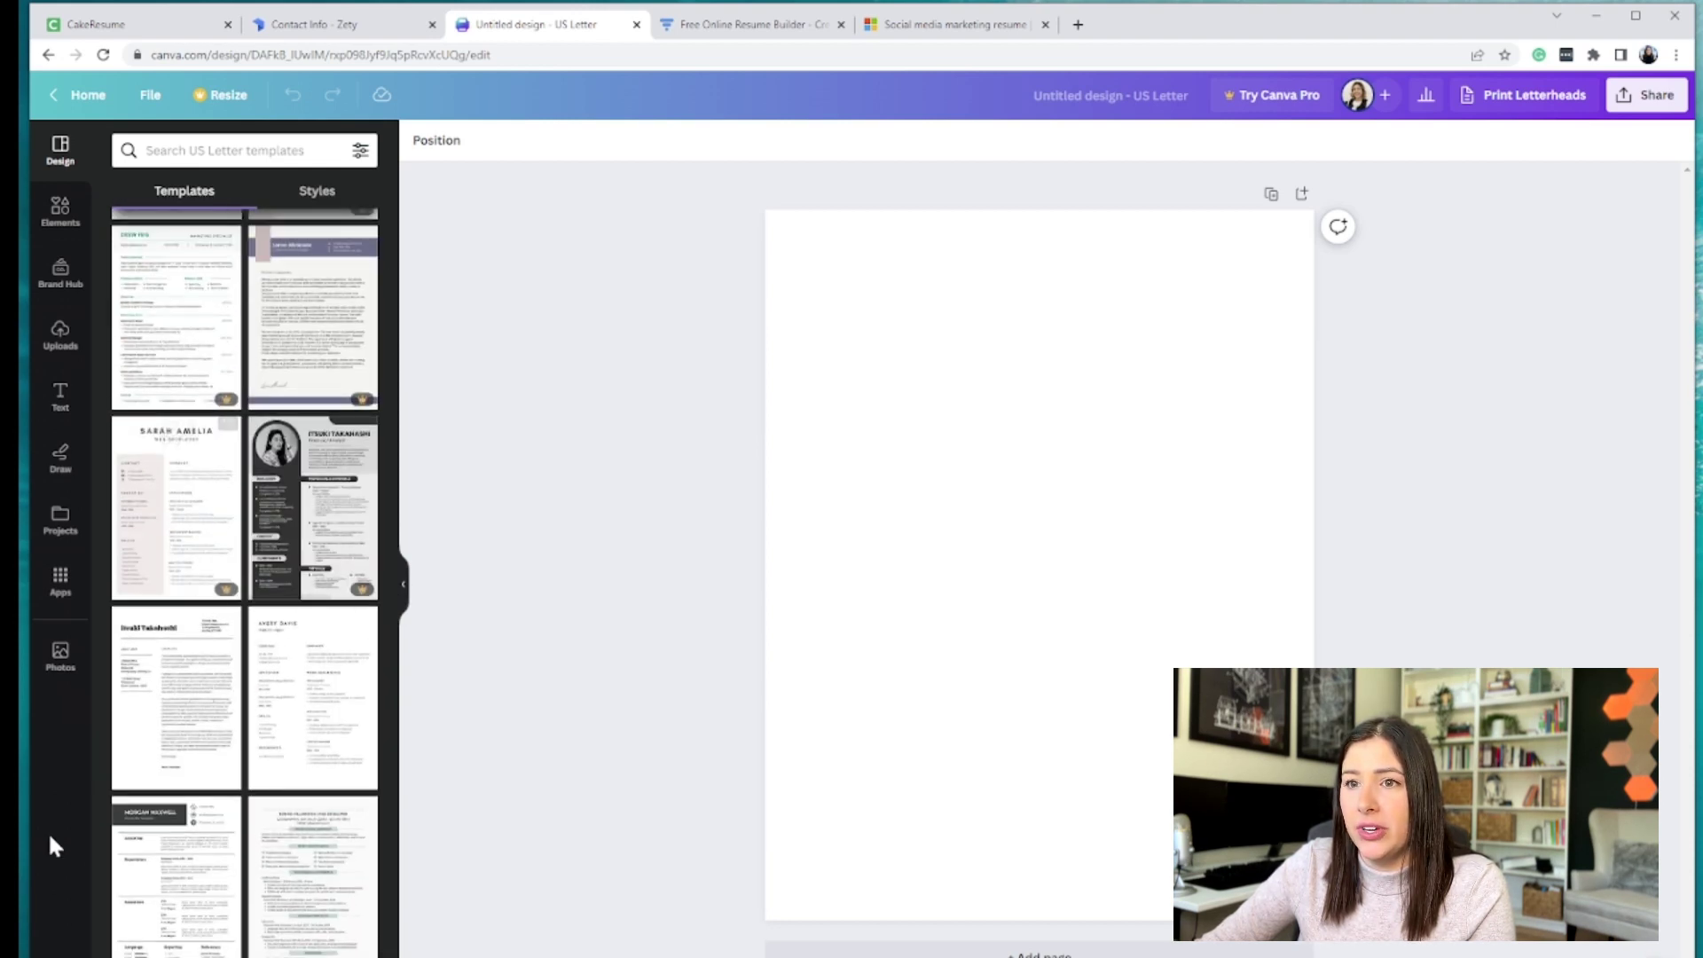
pyautogui.click(191, 877)
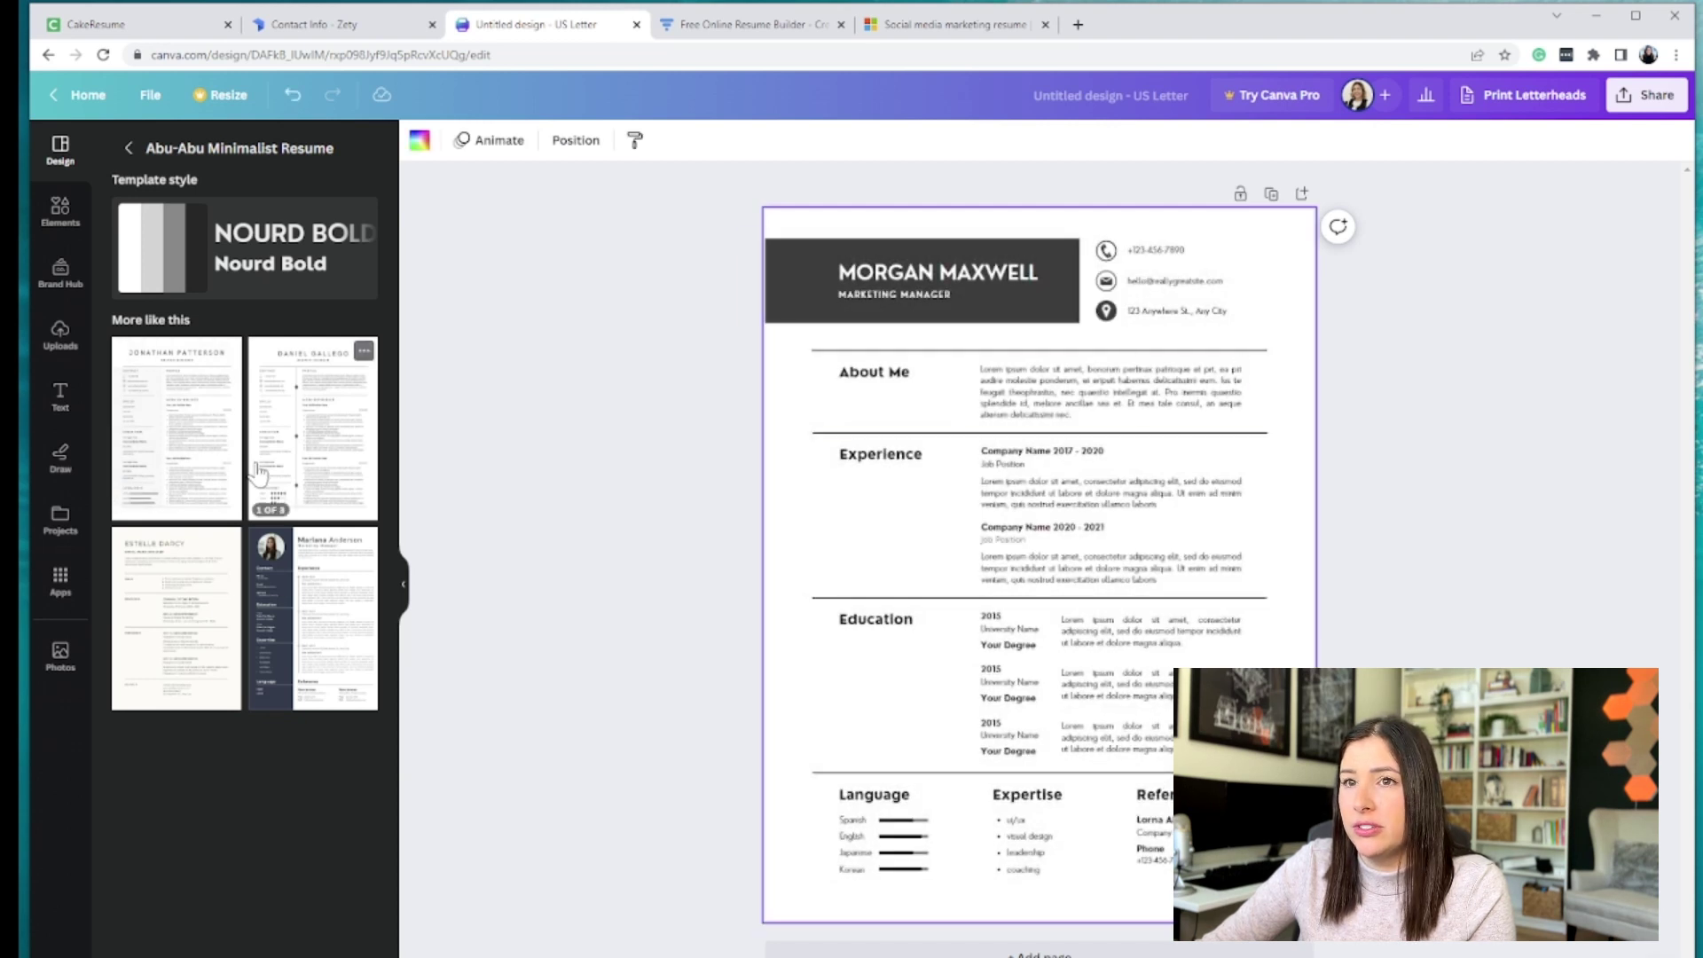
# - Apply the Minimalist White and Grey Professional Resume's first page and narrow its grey sidebar
pyautogui.click(177, 453)
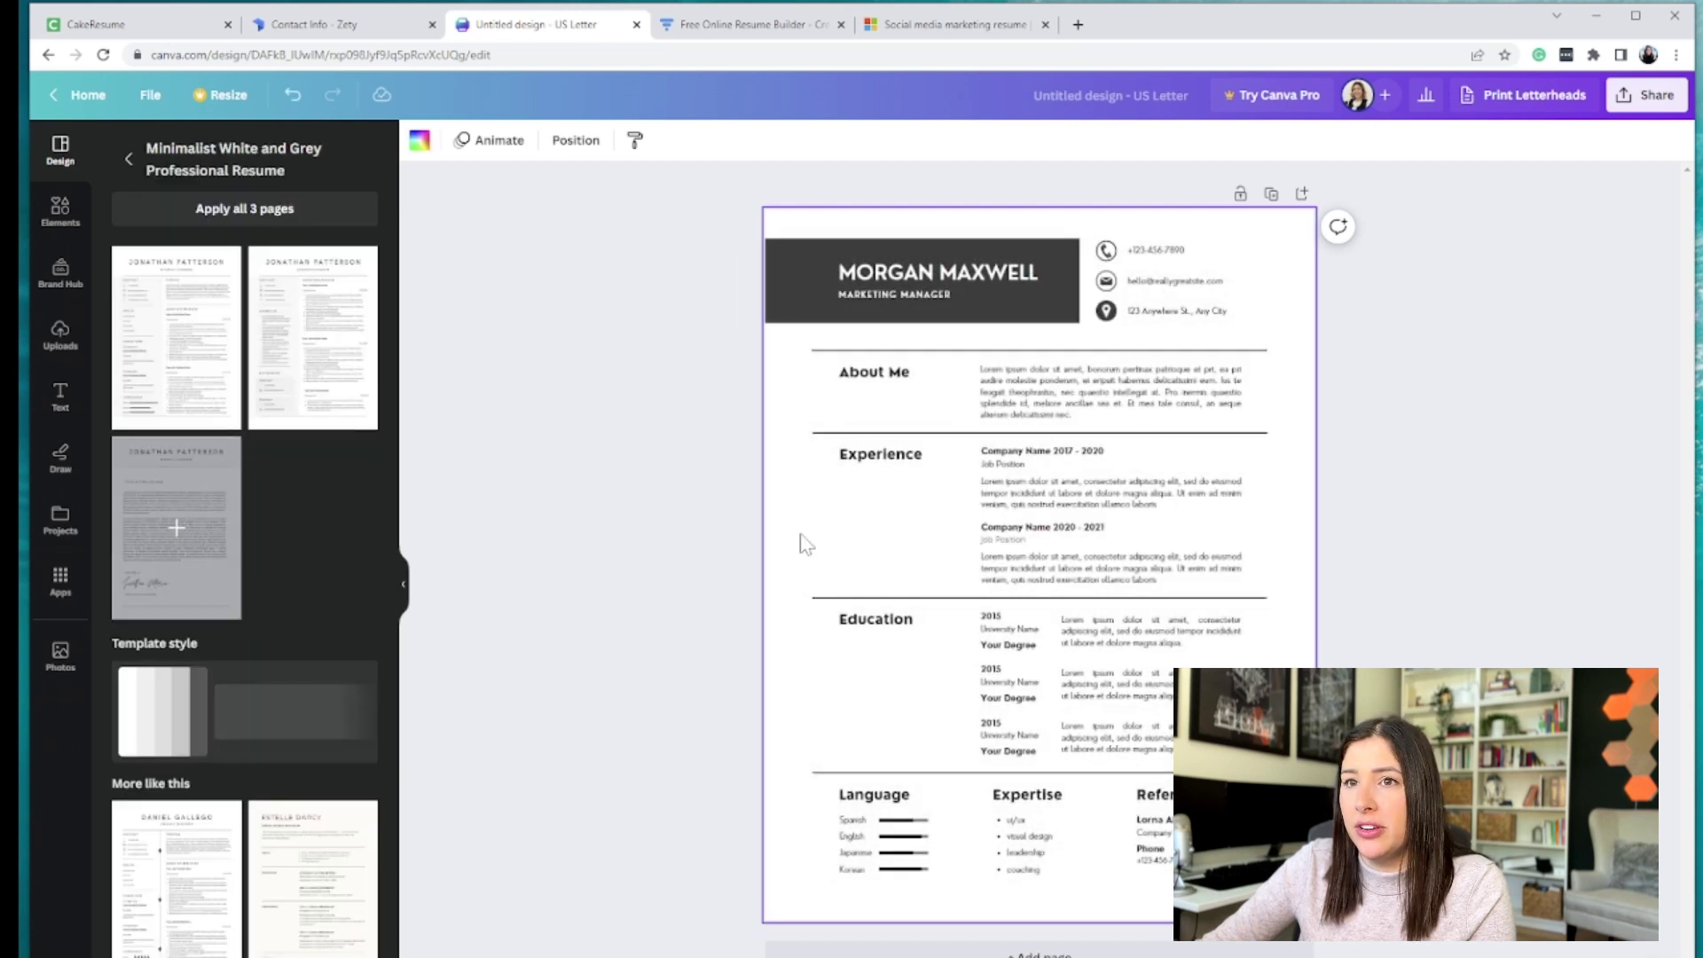
pyautogui.click(181, 341)
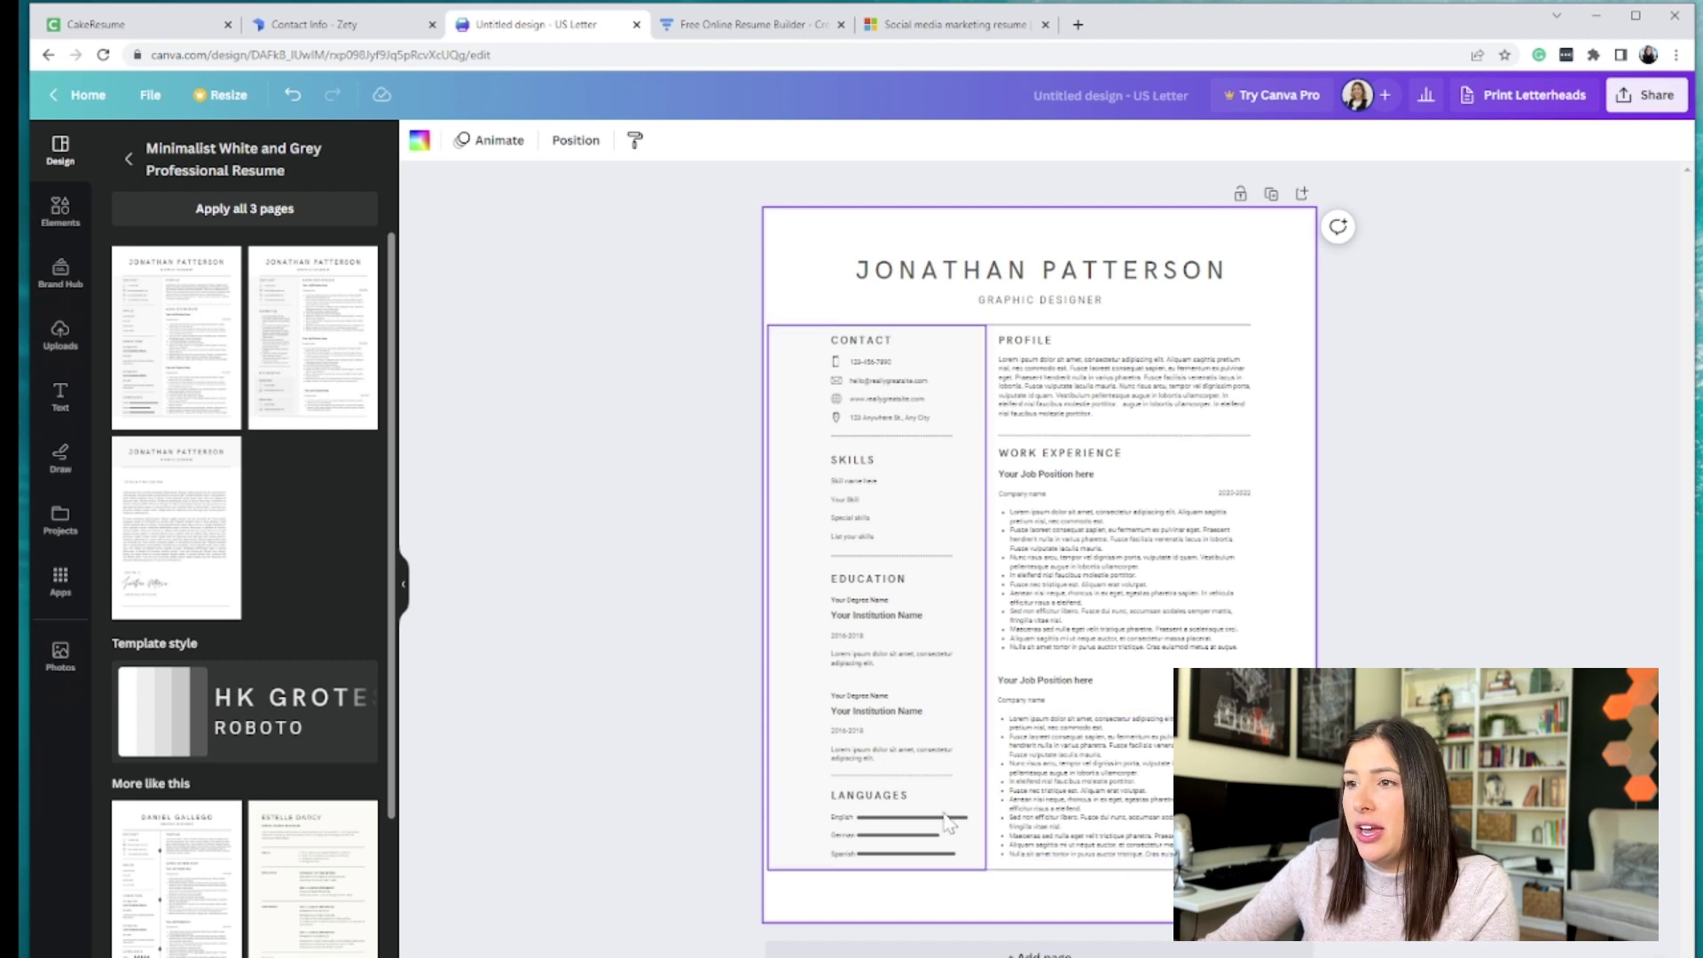
pyautogui.click(941, 380)
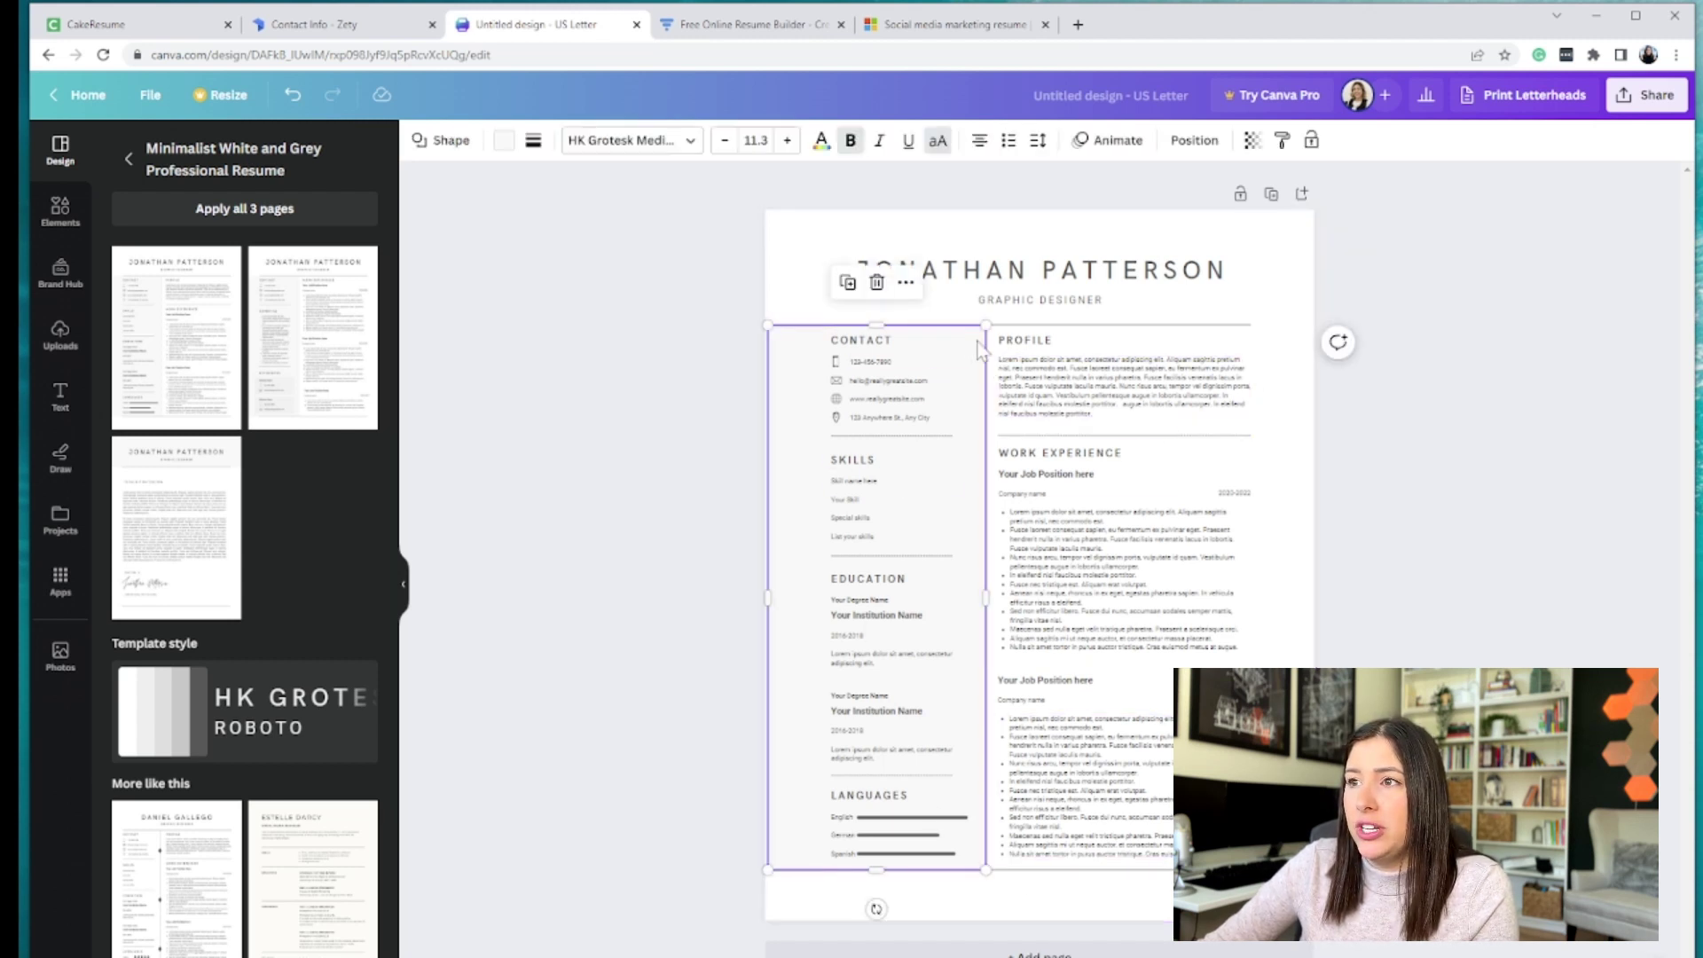
pyautogui.moveTo(987, 342)
pyautogui.mouseDown()
pyautogui.moveTo(1209, 343)
pyautogui.moveTo(958, 346)
pyautogui.mouseUp()
pyautogui.click(989, 261)
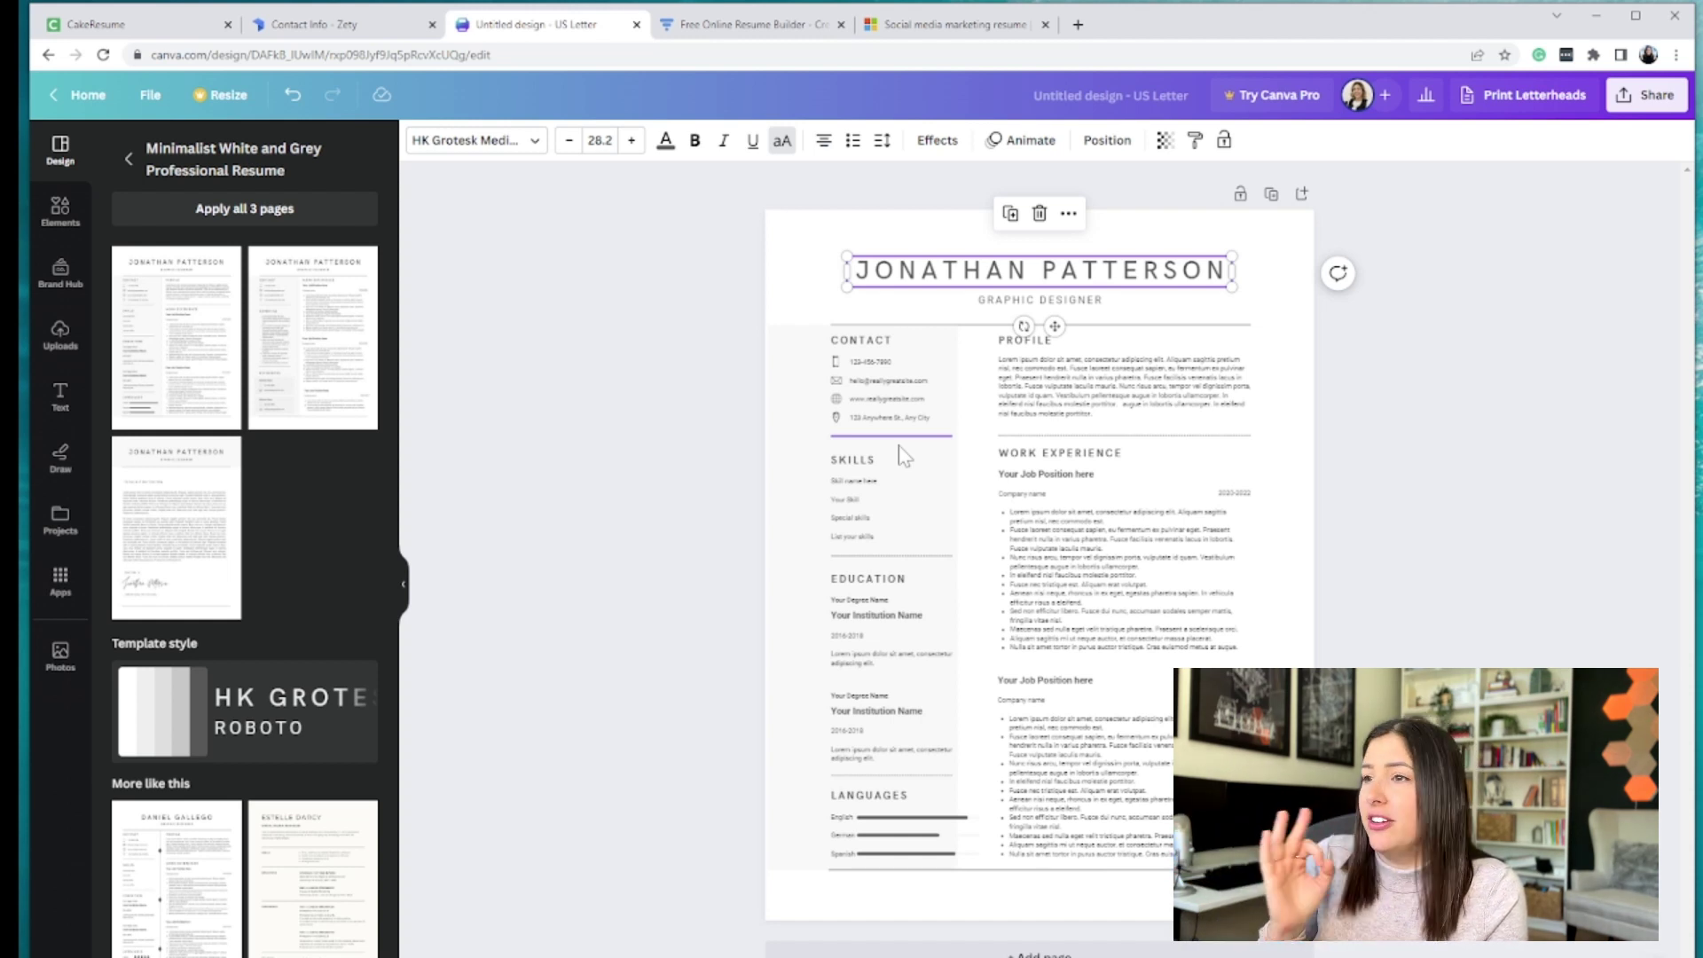
pyautogui.moveTo(211, 566)
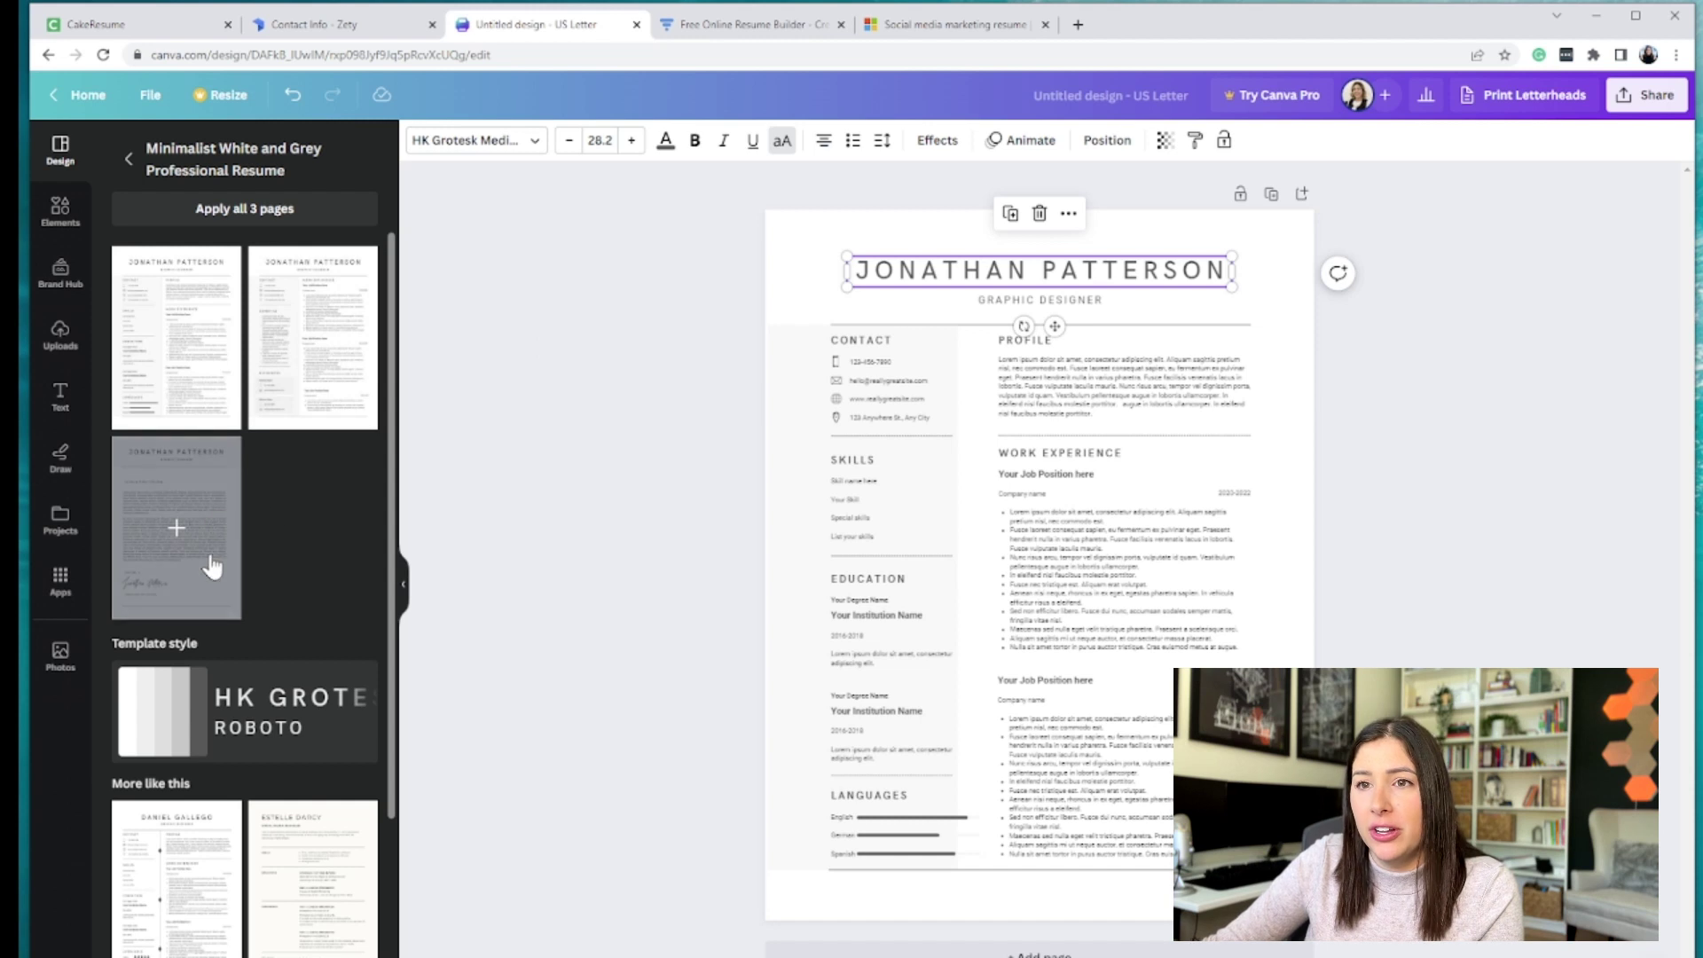
pyautogui.scroll(-3, 168, 727)
pyautogui.scroll(3, 162, 799)
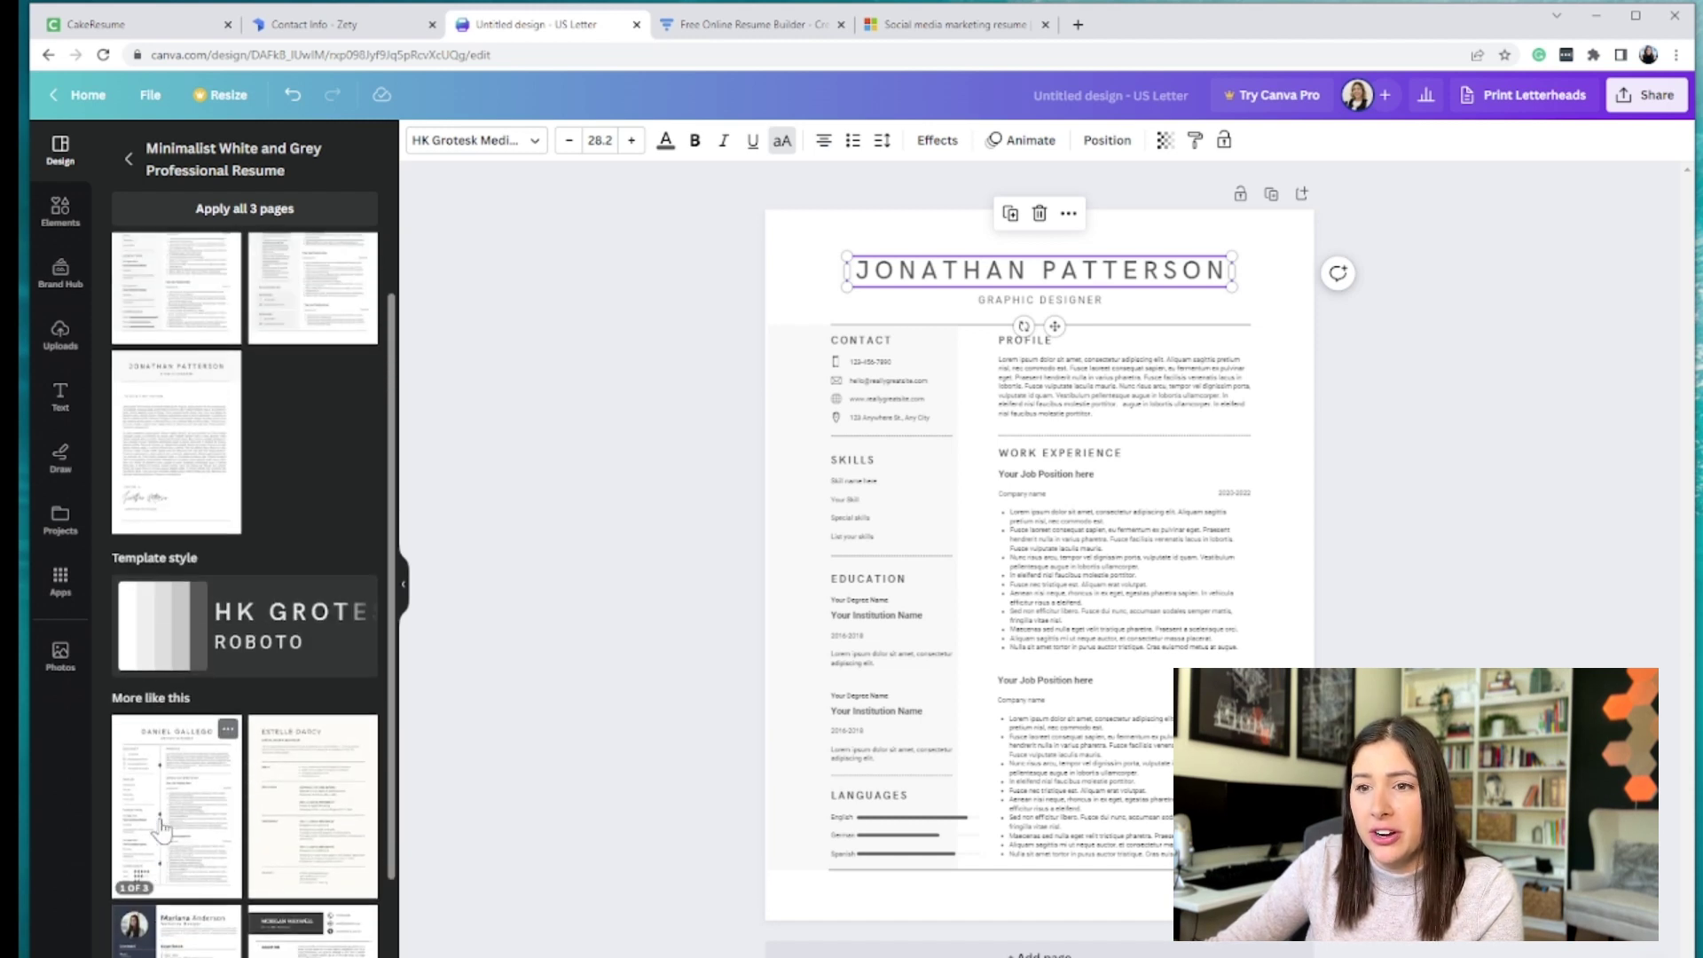